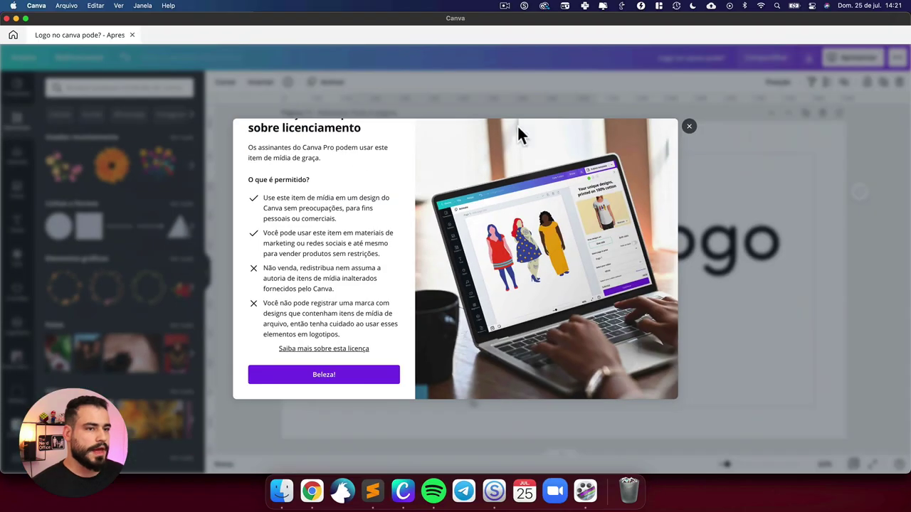
Step: Close the licensing information and delete the "Meu Logo" text from page 11
click(689, 126)
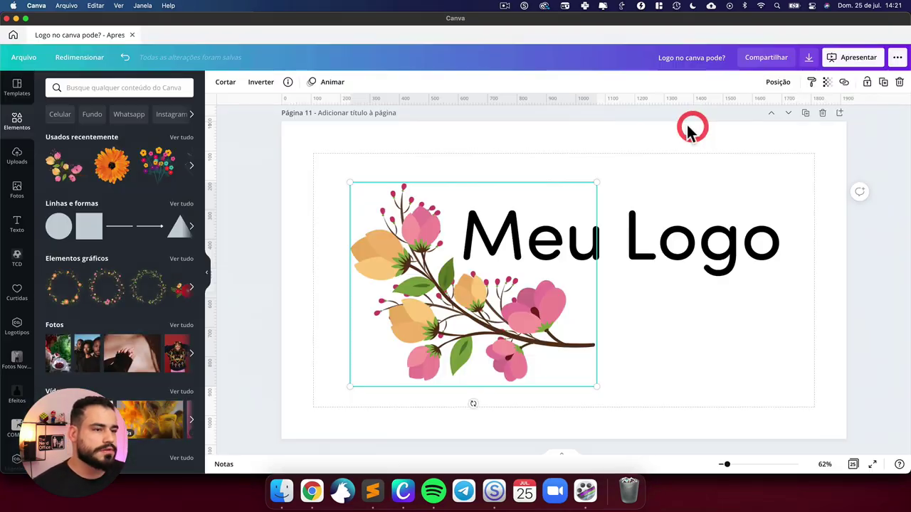
click(673, 178)
click(655, 230)
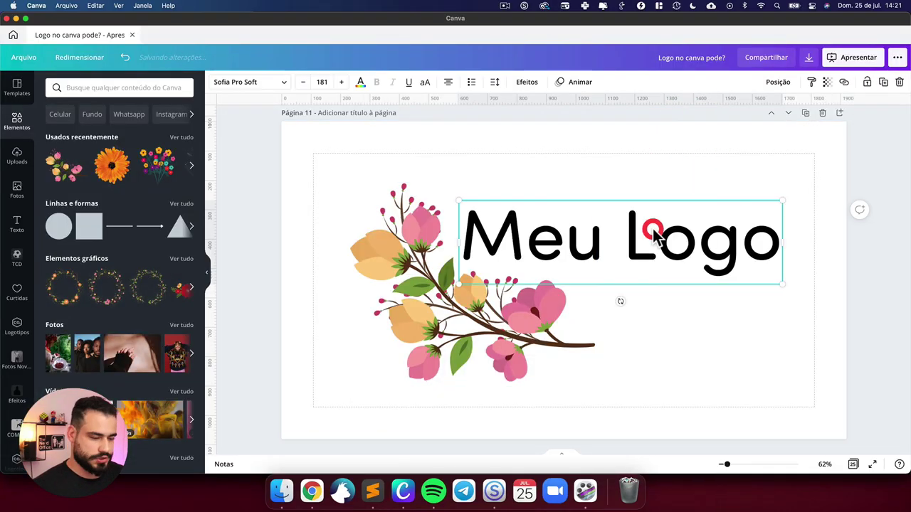
key(BackSpace)
click(603, 194)
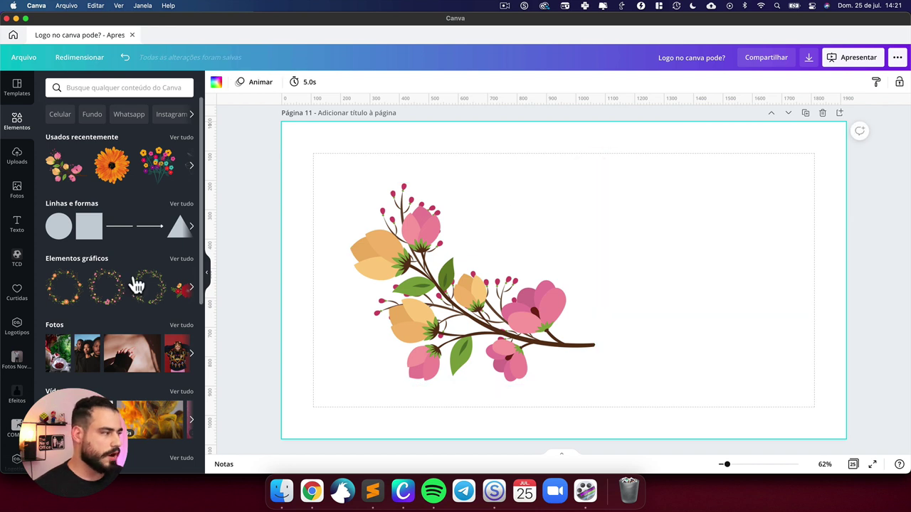
Step: Add a floral wreath graphic to the right of the flower branch on page 11 and enlarge it
drag(112, 292, 726, 202)
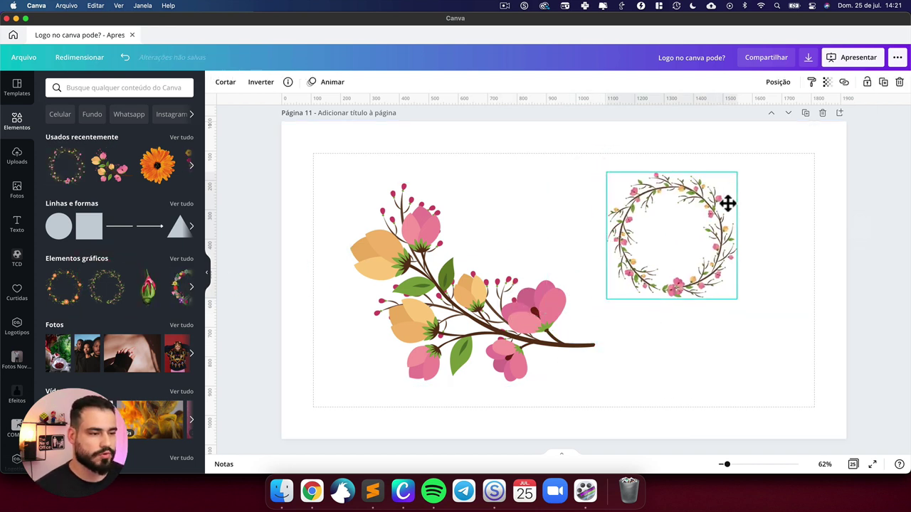
drag(740, 305, 771, 336)
click(459, 195)
drag(399, 143, 831, 384)
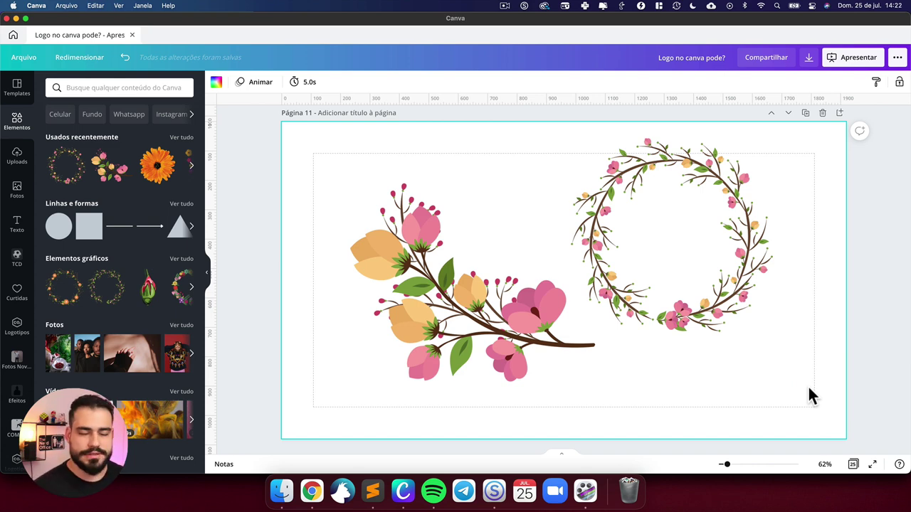
scroll(809, 390, up, 5)
scroll(809, 390, down, 5)
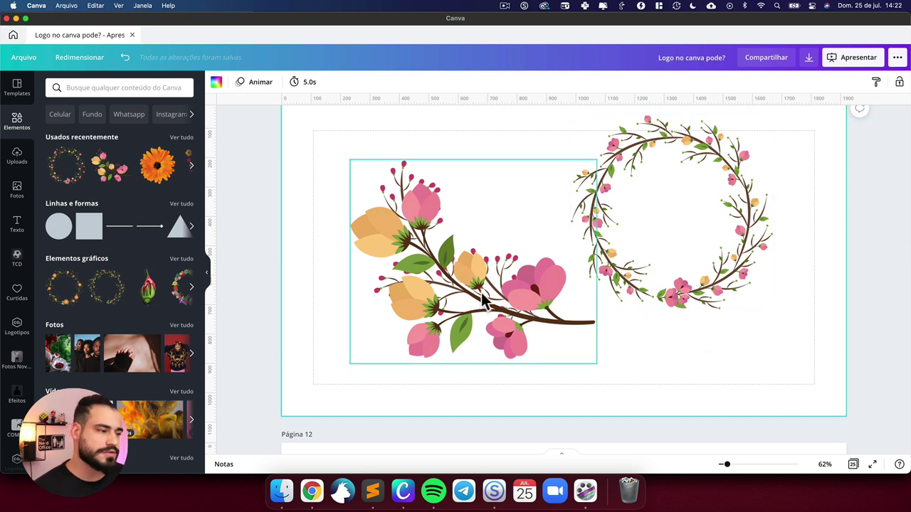
Step: Delete the floral wreath and reposition the flower branch within the left half of the page
drag(483, 300, 448, 294)
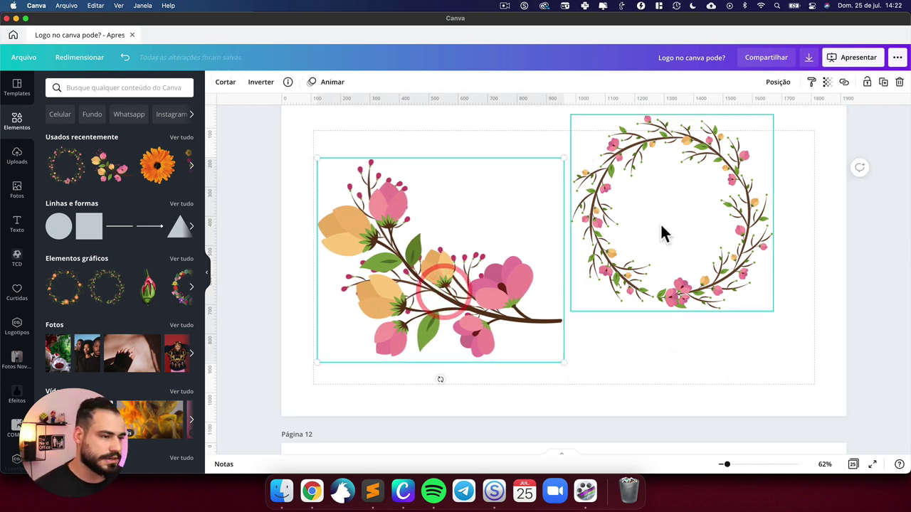
click(661, 234)
key(Delete)
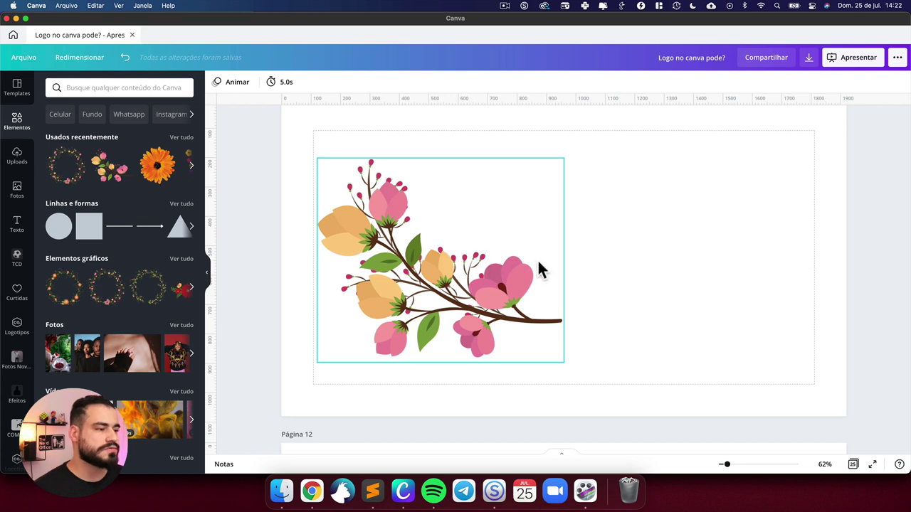
click(539, 261)
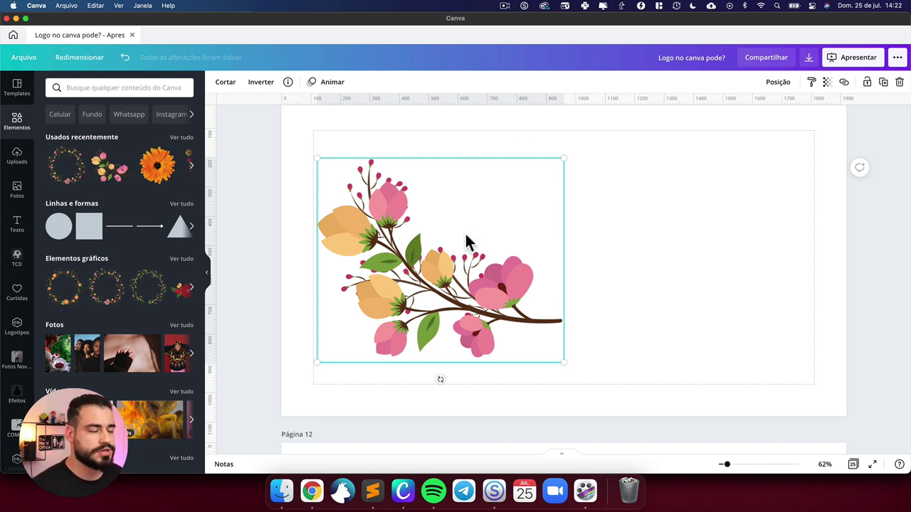
drag(465, 240, 552, 234)
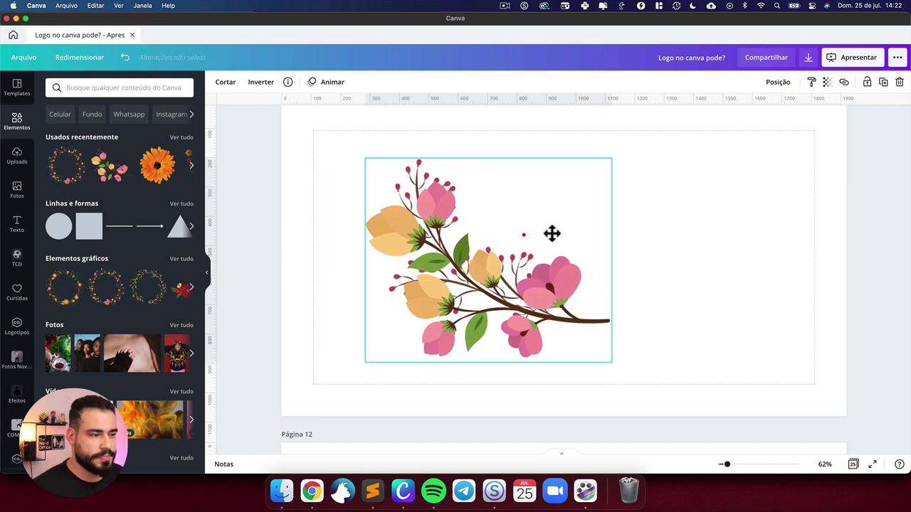
Step: Choose PNG as the download file format and dismiss the download options without exporting
click(809, 57)
click(778, 124)
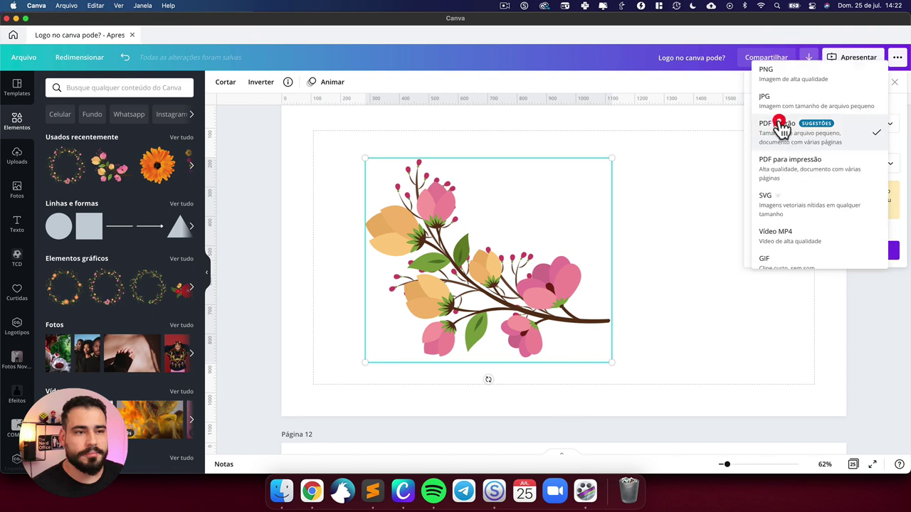
click(791, 80)
click(793, 124)
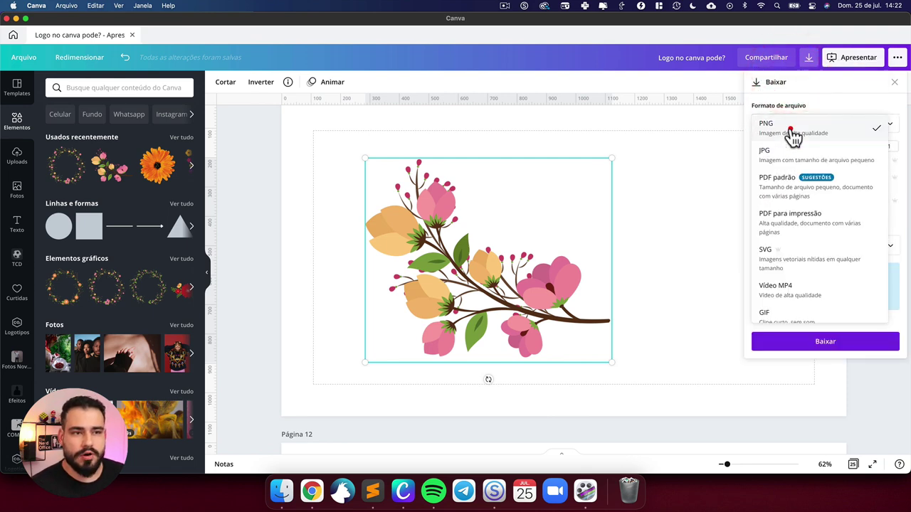
click(687, 197)
click(675, 197)
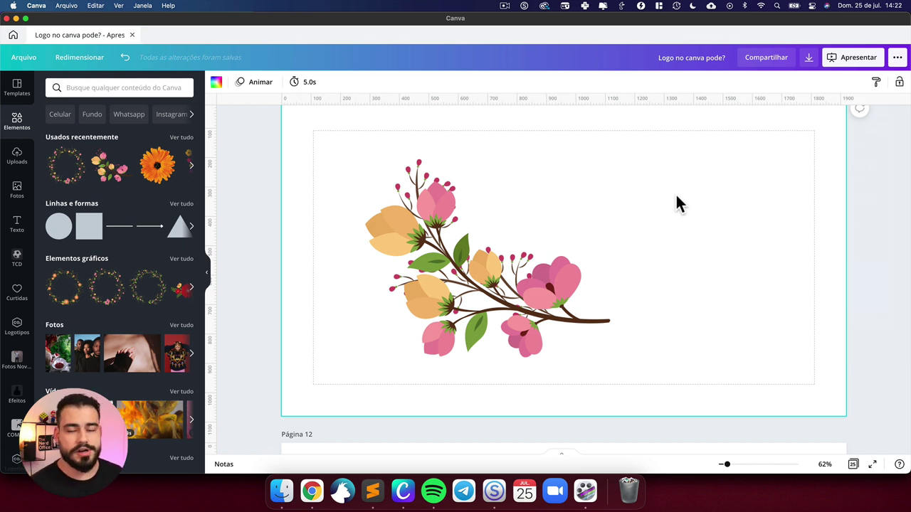
Step: Undo the two flower branch moves and the deletion of the floral wreath
key(super+z)
key(super+z)
key(super+z)
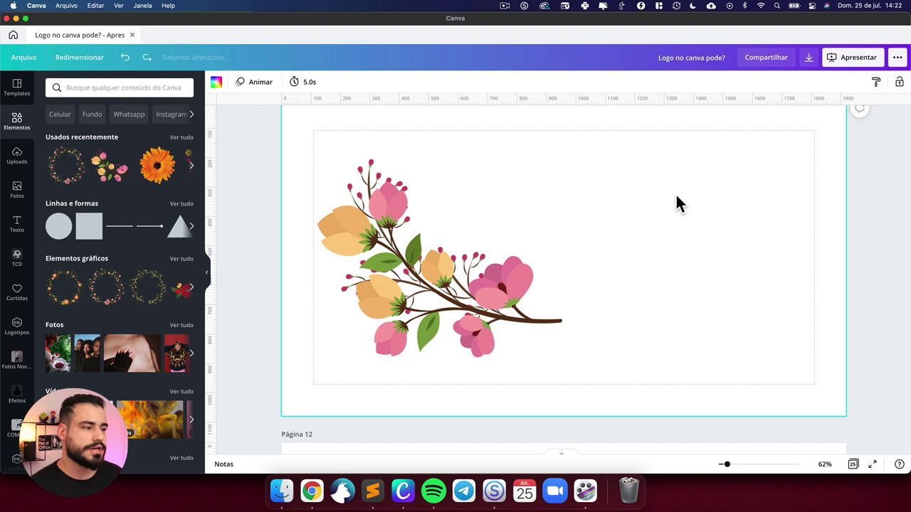
Step: Examine the licensing terms of the flower branch graphic, including its permitted and prohibited uses, and close them
click(520, 202)
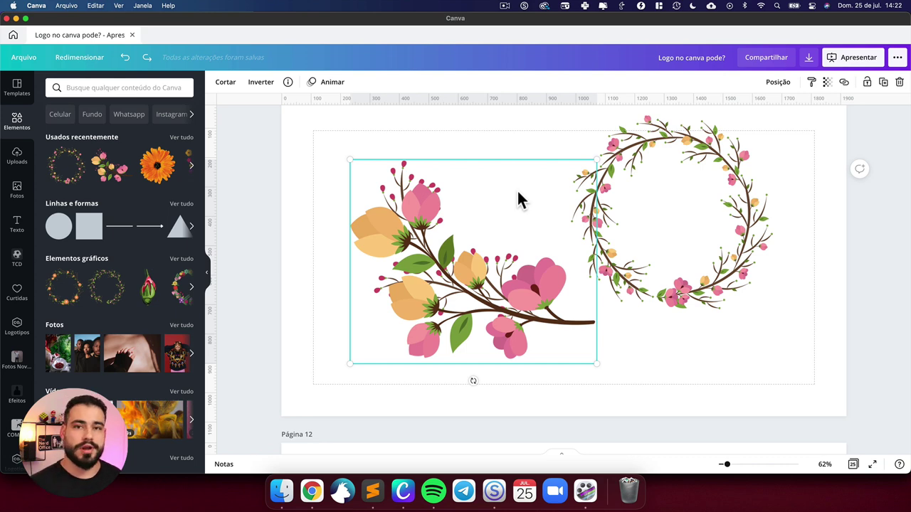
click(289, 83)
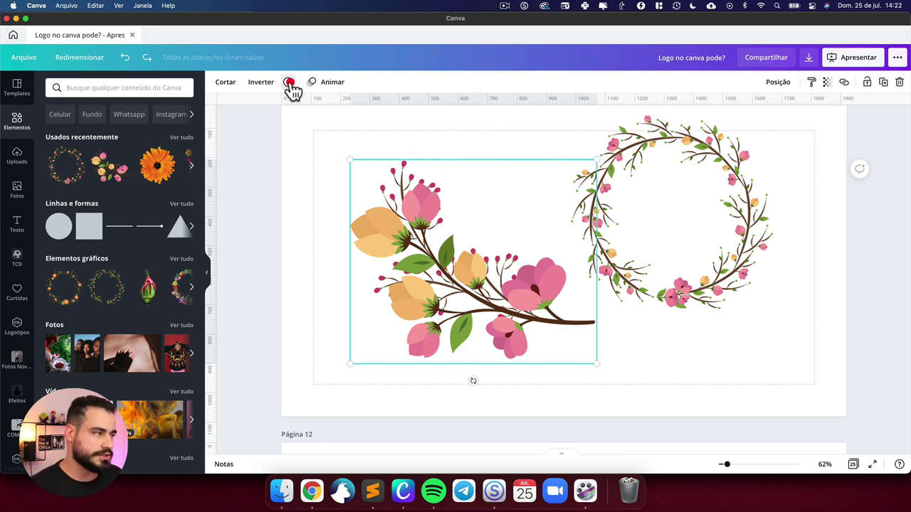
click(392, 150)
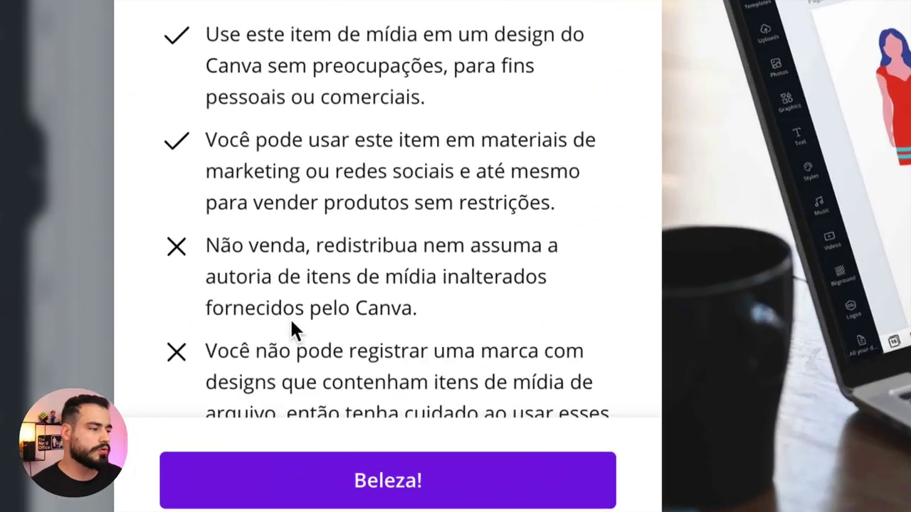
scroll(289, 317, down, 2)
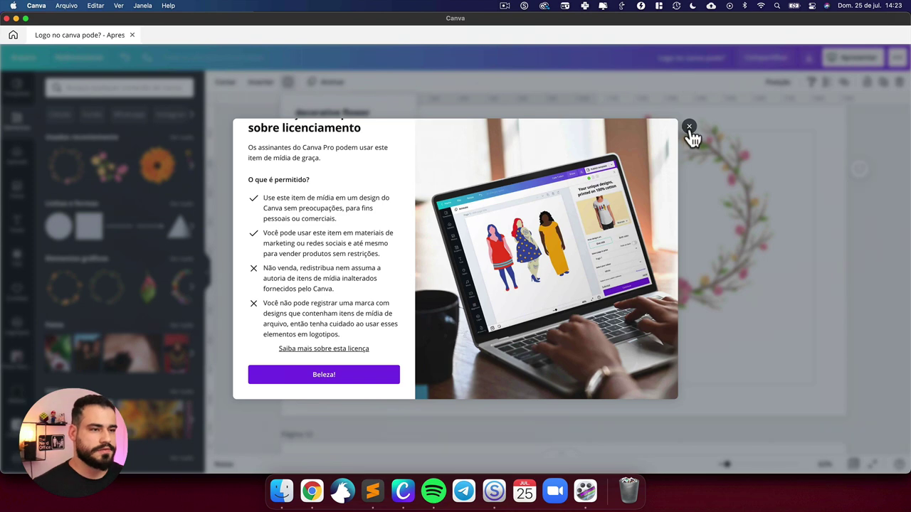
click(689, 126)
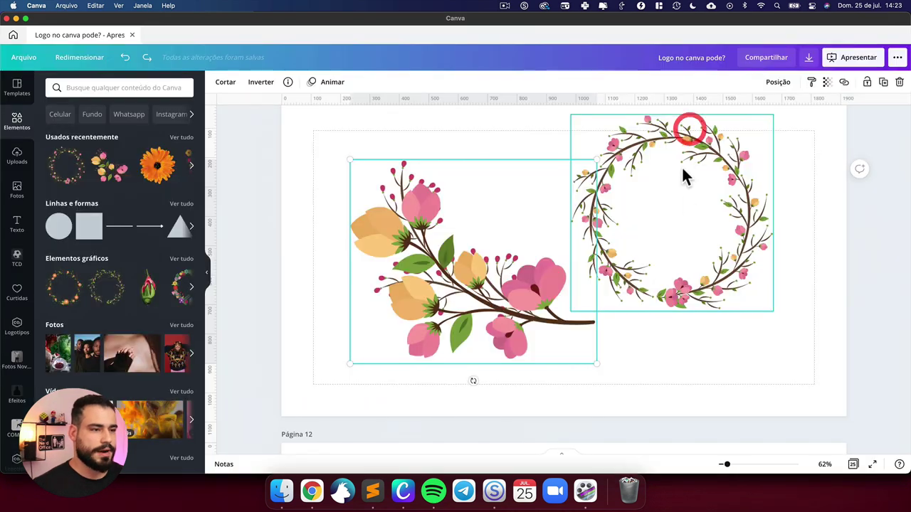
Step: Delete the floral wreath so only the flower branch is left on page 11
click(683, 197)
key(Delete)
click(667, 200)
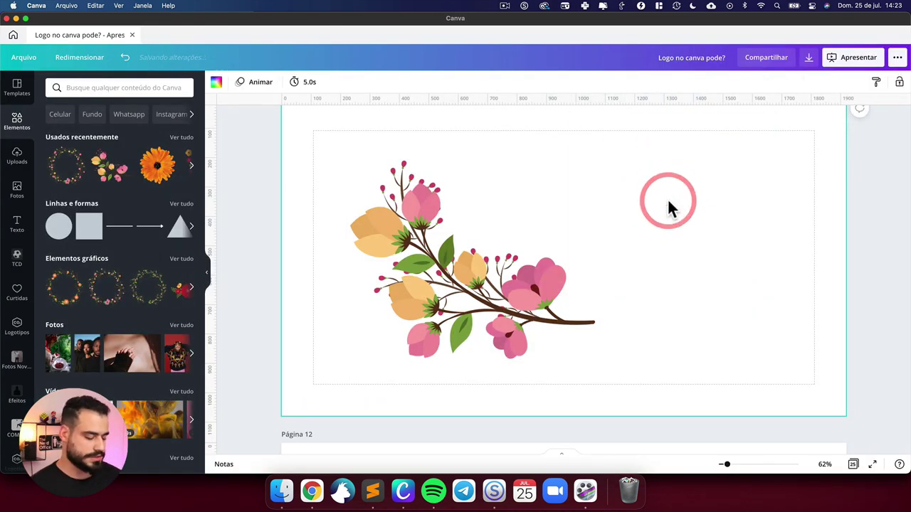
Step: Add the text "Meu Logo", enlarge it and place it above and to the right of the flower branch
text(tMeu Logo)
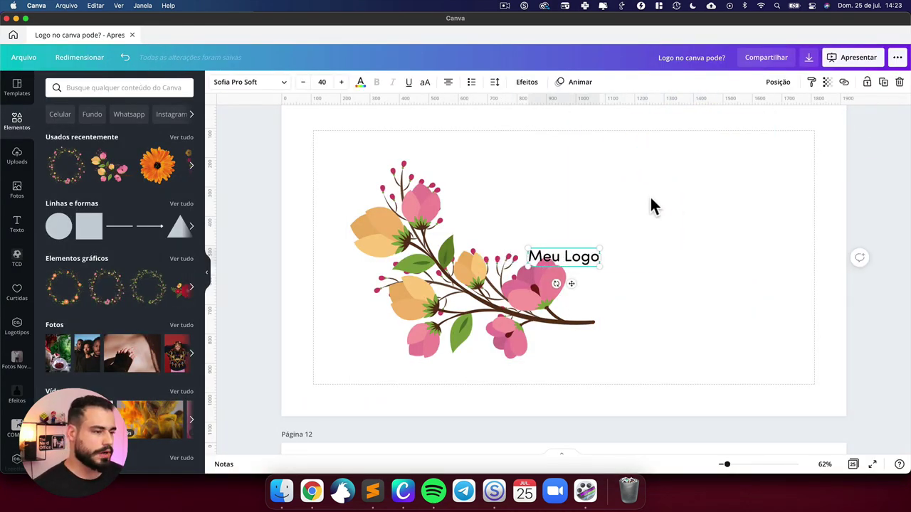
drag(527, 248, 431, 220)
click(653, 196)
drag(669, 256, 691, 220)
drag(709, 309, 317, 129)
click(317, 129)
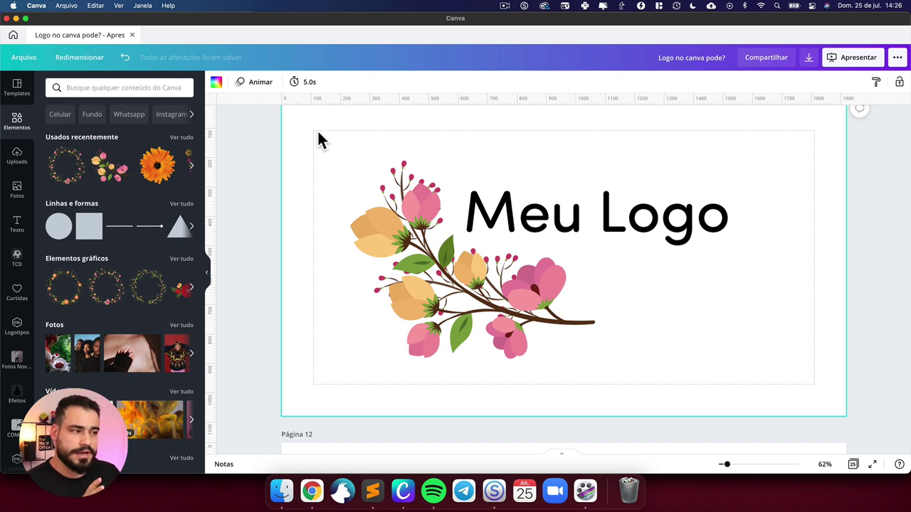
click(358, 166)
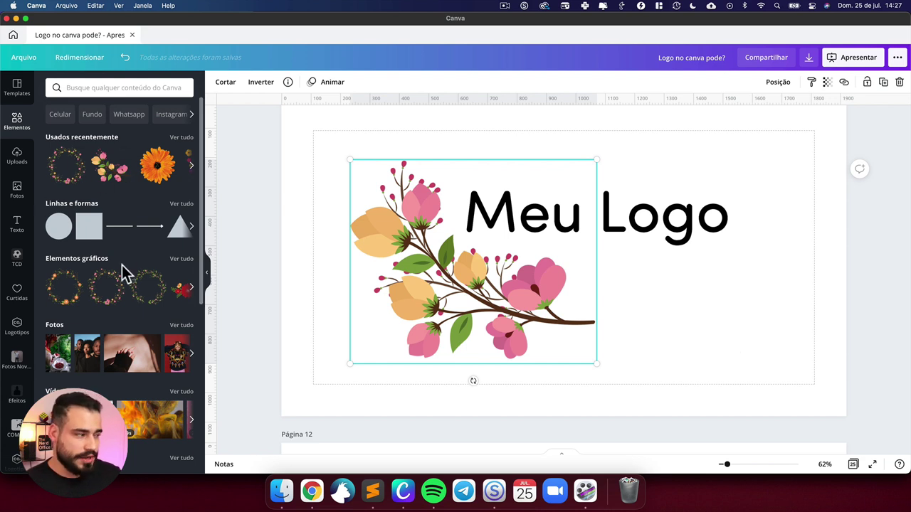
scroll(118, 242, down, 5)
scroll(114, 239, up, 5)
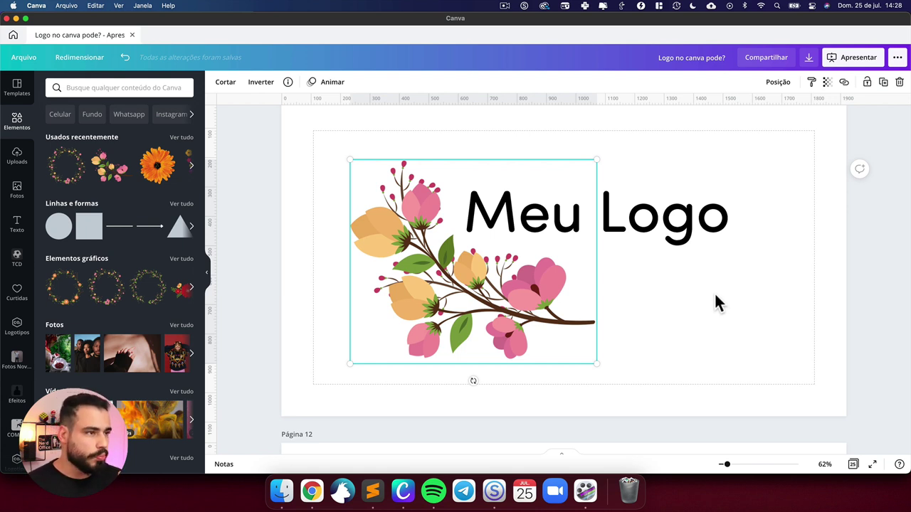
Step: View the presentation full screen from page 12 to the "Vetores no Canva?" page and exit full screen
scroll(715, 302, down, 10)
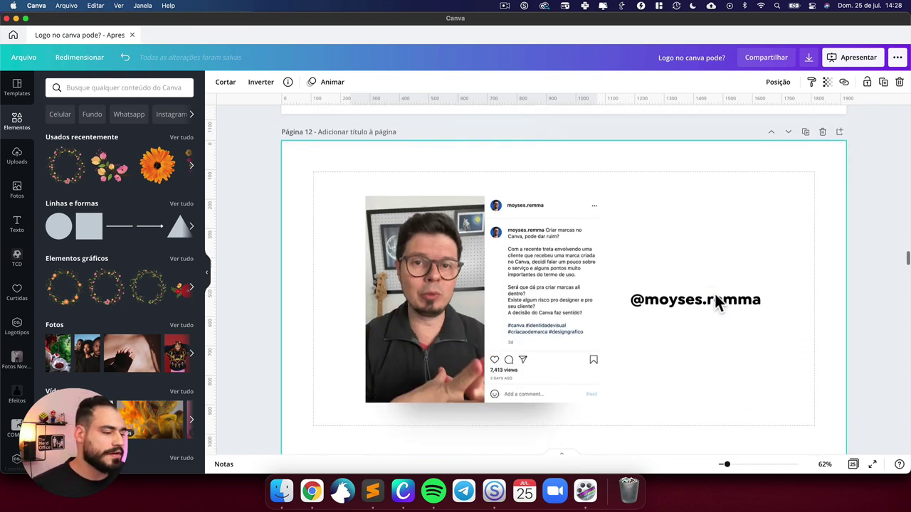
scroll(740, 310, down, 1)
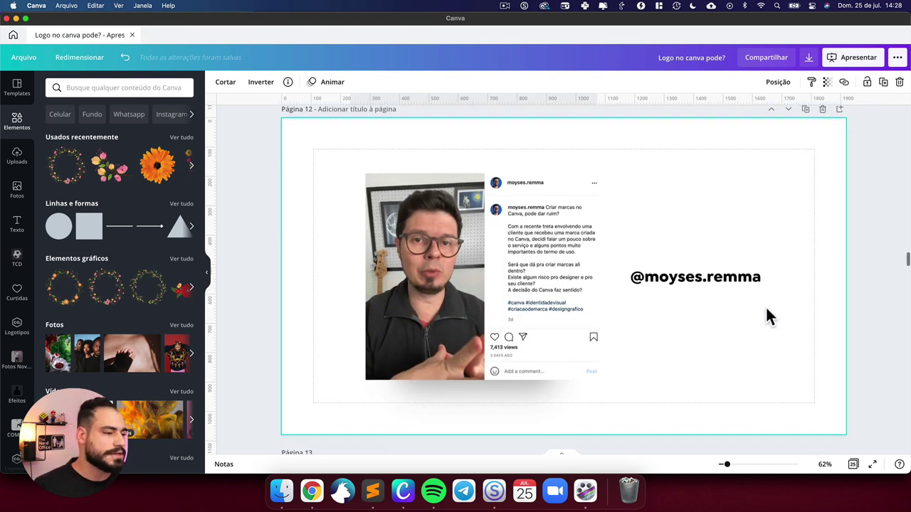
click(872, 464)
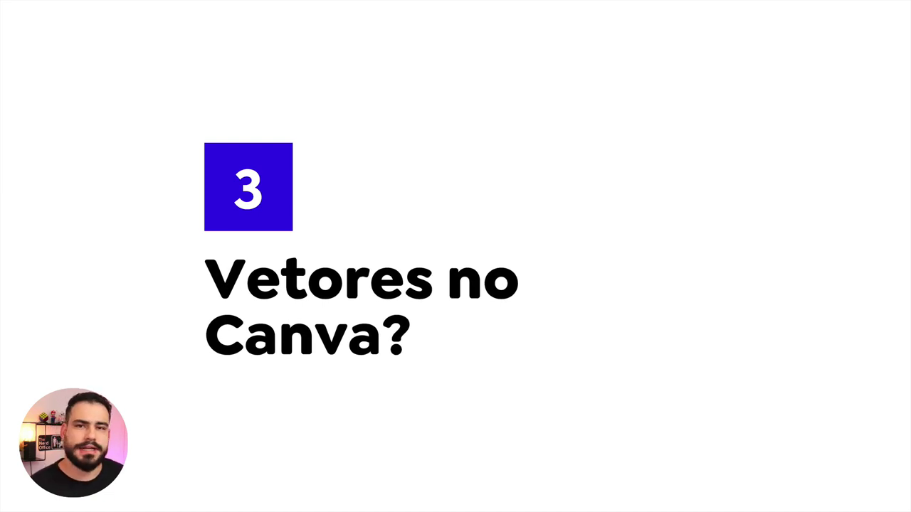
key(Escape)
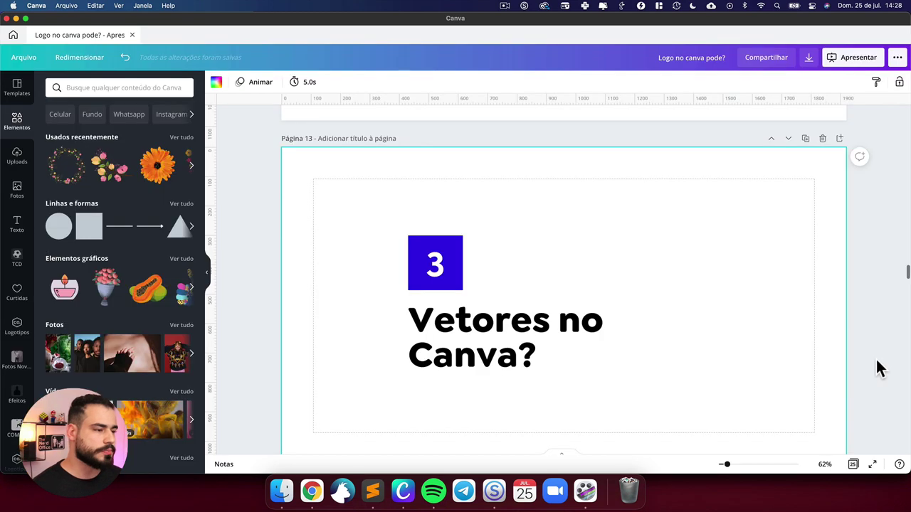
Step: Move the flower branch on page 11 slightly to the left beside the "Meu Logo" text
scroll(673, 366, up, 10)
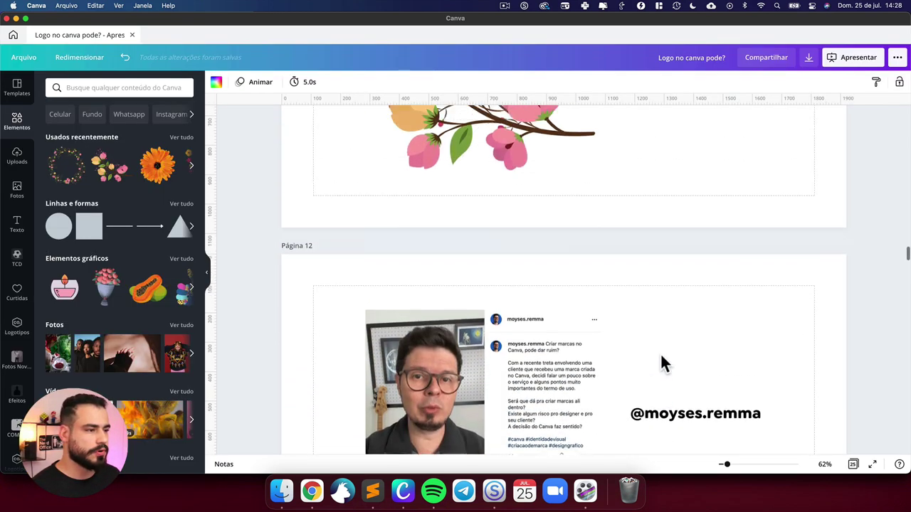
scroll(662, 364, up, 3)
click(477, 324)
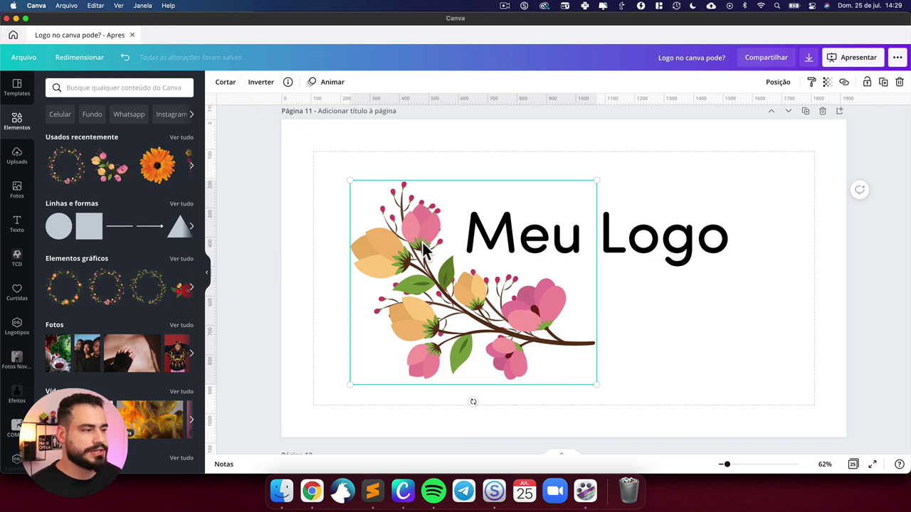
mouse_move(425, 247)
mouse_down()
mouse_move(377, 203)
mouse_move(441, 245)
mouse_up()
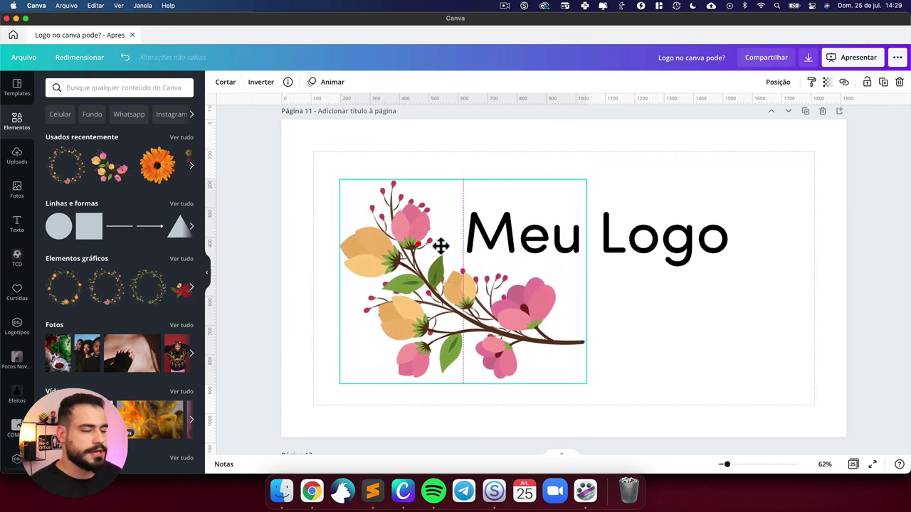
click(759, 313)
Step: Add the recently used orange flower below the "Meu Logo" text and resize it, trying an oversized scale before a smaller one
drag(156, 168, 720, 380)
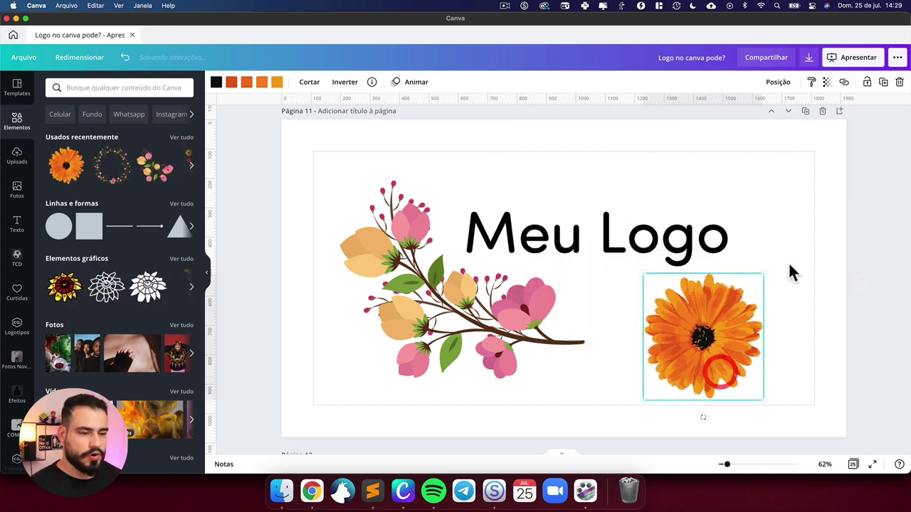
drag(759, 271, 908, 127)
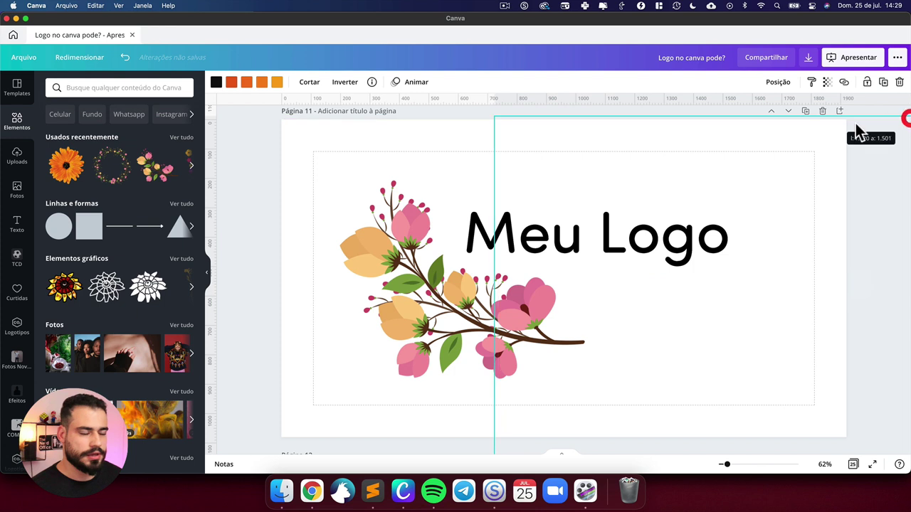
click(427, 155)
click(635, 143)
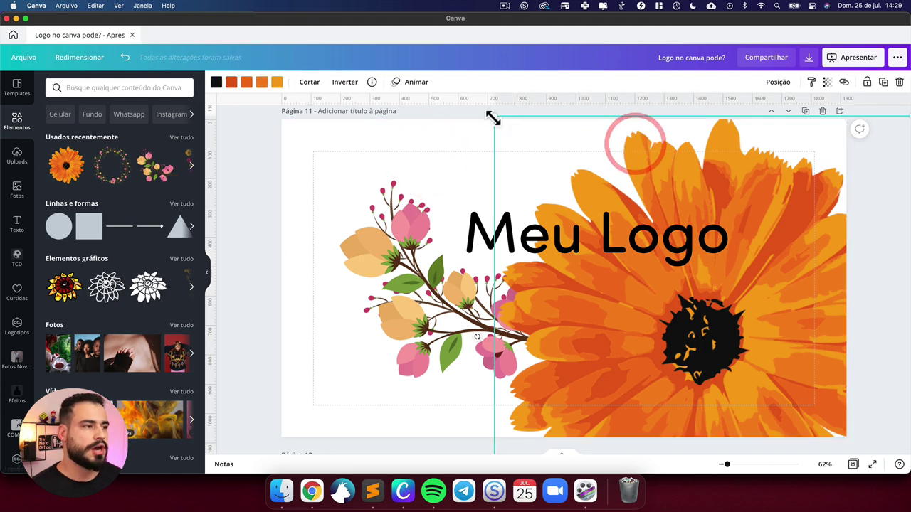
drag(493, 117, 692, 294)
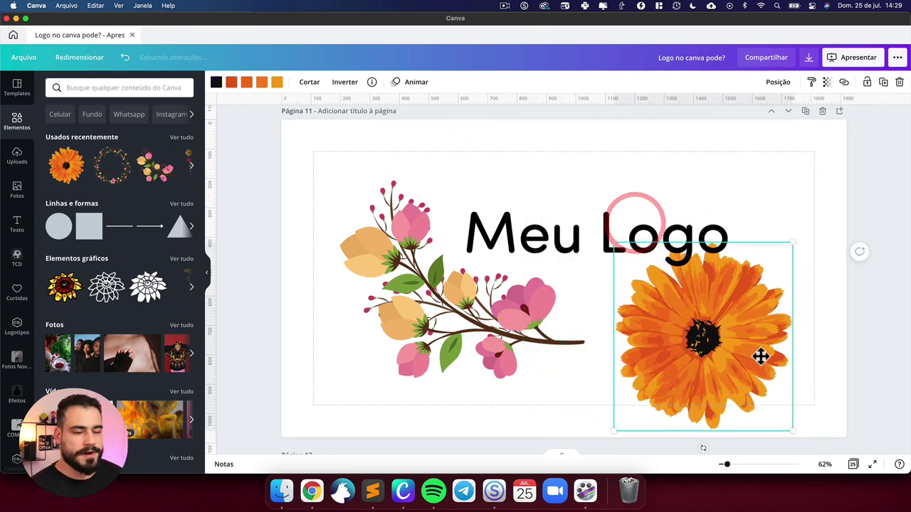
Step: Move the orange flower farther down and right, and recolour its four orange shades dark blue, turquoise, medium blue and pinkish red
drag(759, 355, 798, 372)
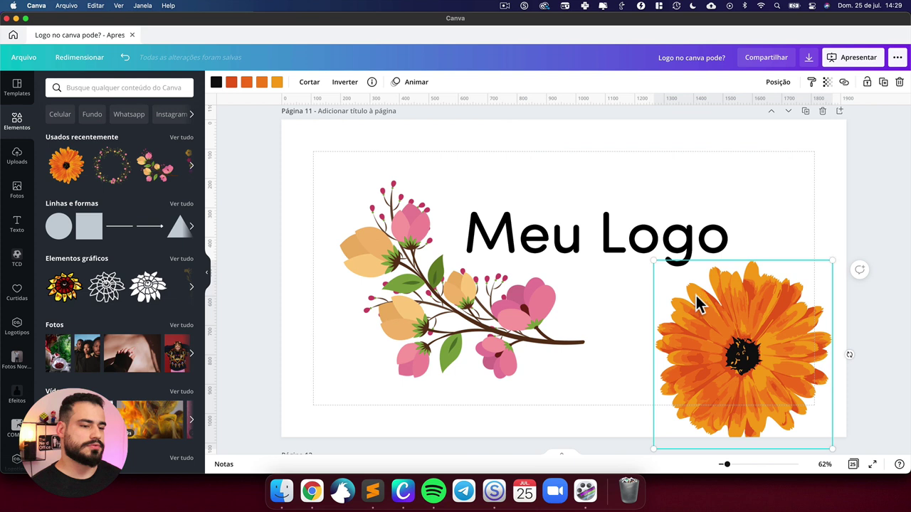
click(231, 82)
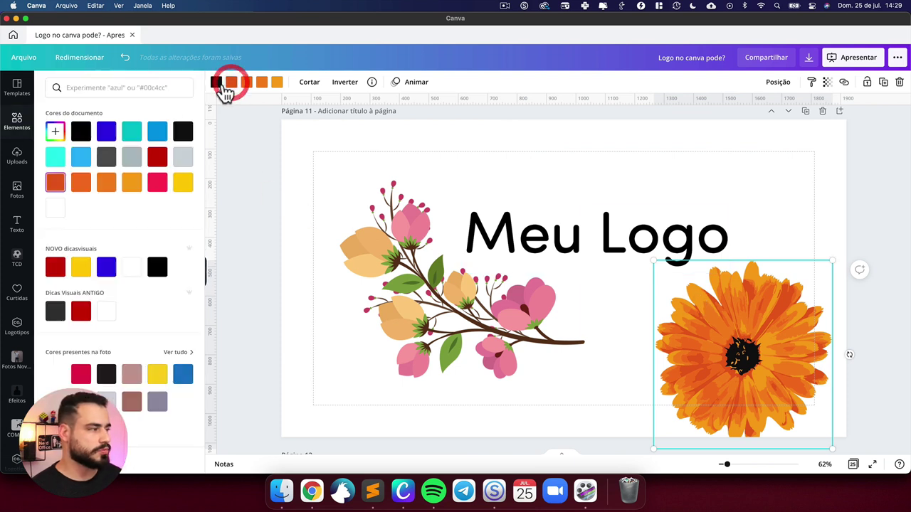
click(106, 131)
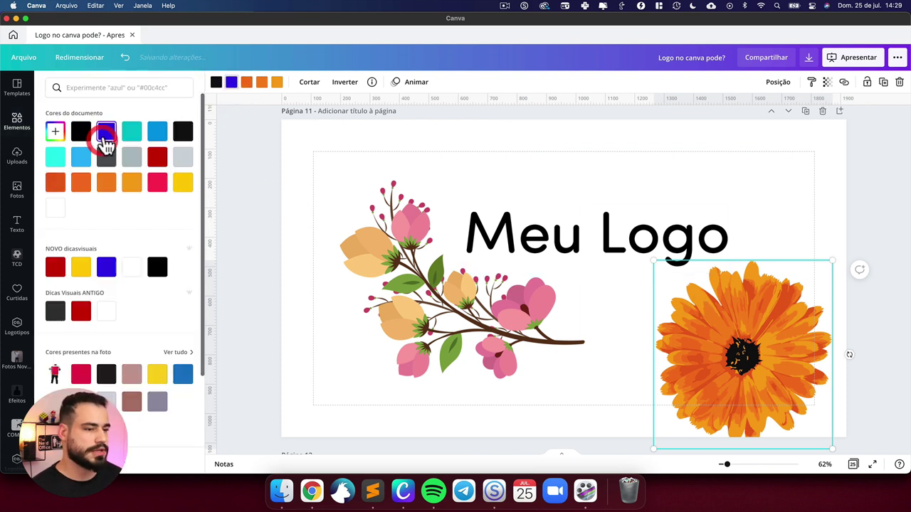
click(246, 82)
click(132, 131)
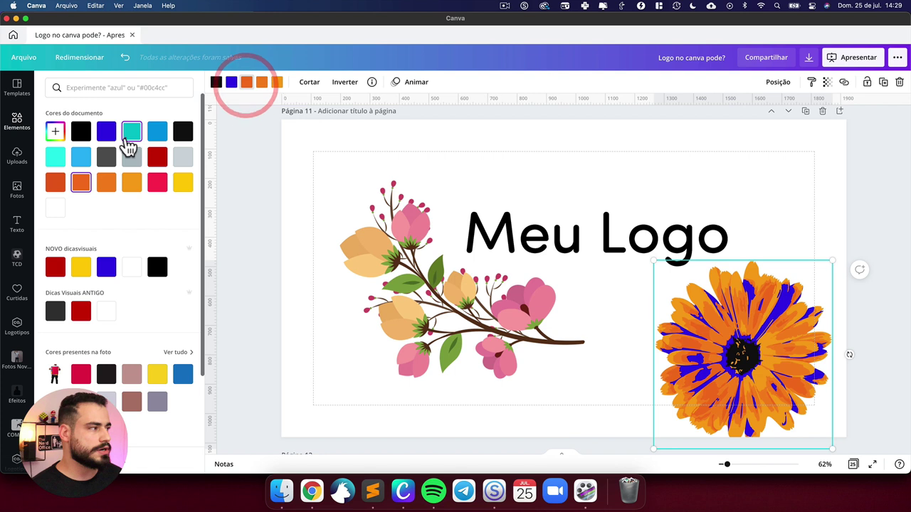
click(262, 81)
click(157, 131)
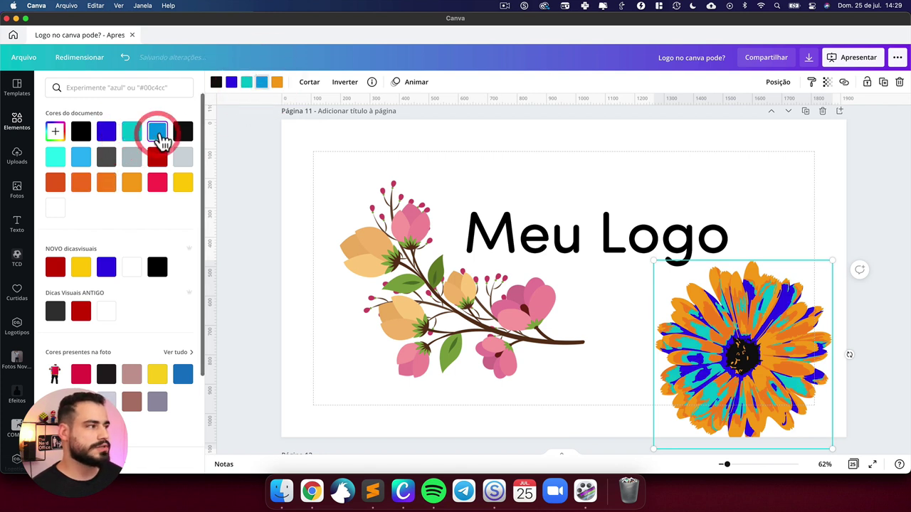
click(276, 82)
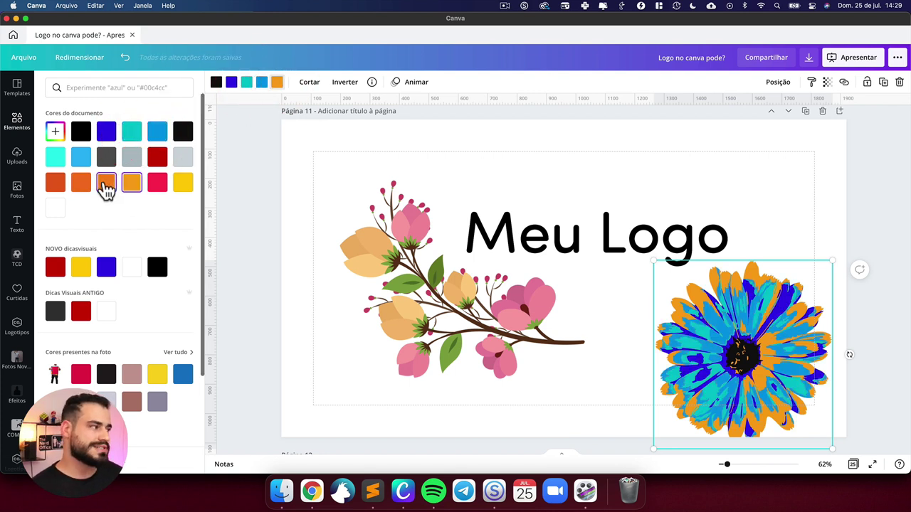
click(158, 185)
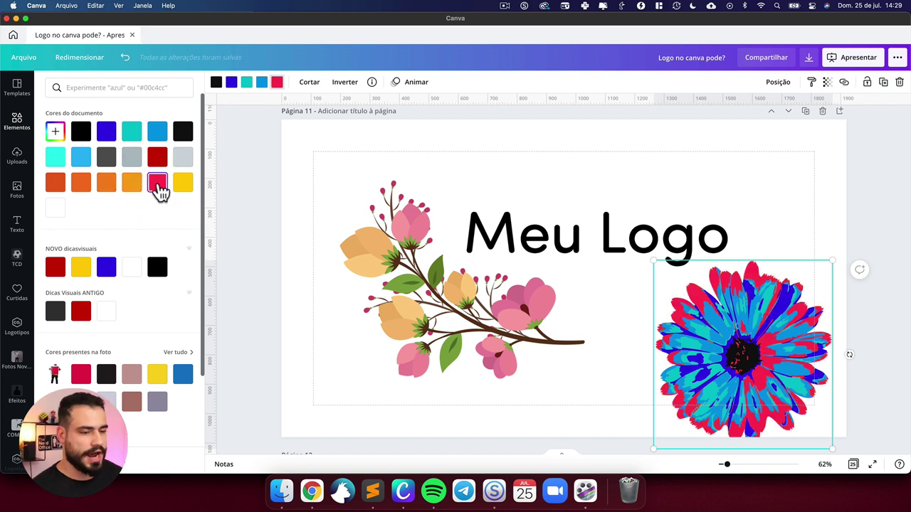
Step: Nudge the recoloured flower up and right, undo that move, and delete the flower from page 11
drag(759, 317, 773, 303)
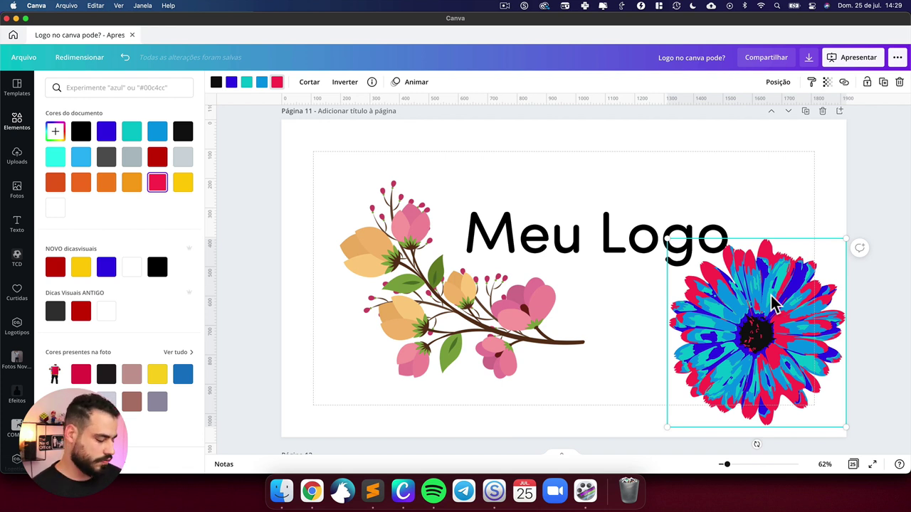
key(super+z)
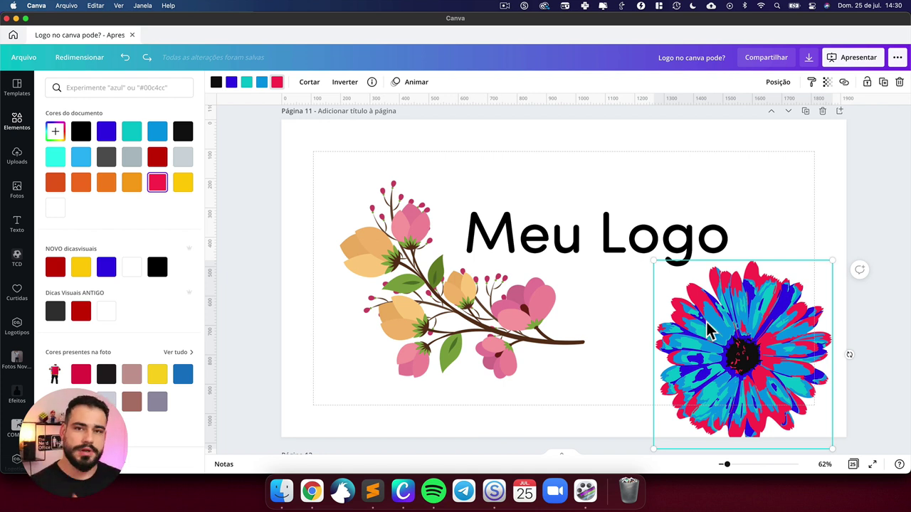
key(Delete)
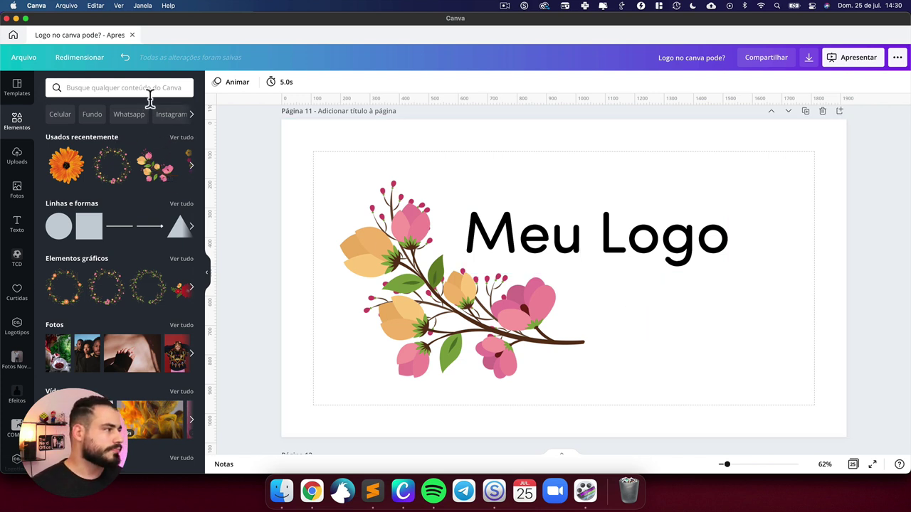
Step: Add the plain blue Telegram icon from the full set of recently used elements to page 11
click(179, 139)
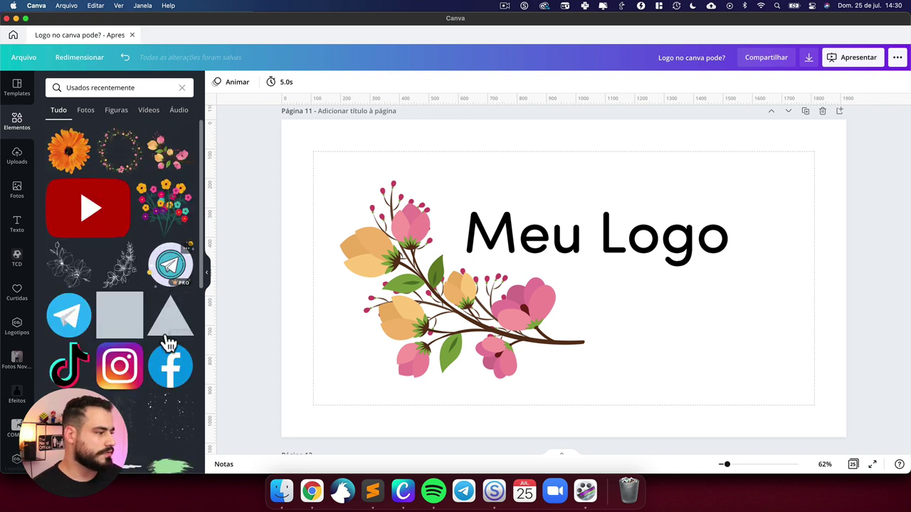
click(65, 318)
click(699, 333)
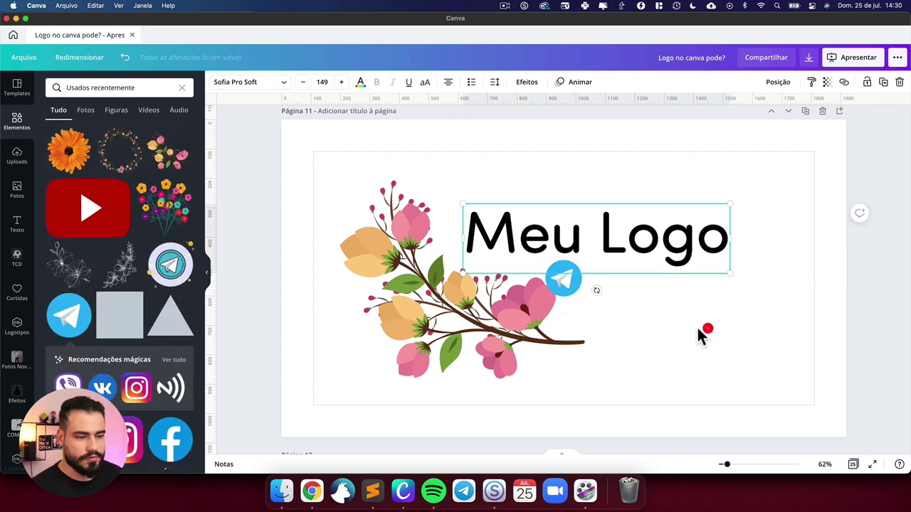
click(564, 281)
click(633, 325)
Step: Delete the flower branch and the "Meu Logo" text, and enlarge the Telegram icon to nearly the full page height
click(532, 331)
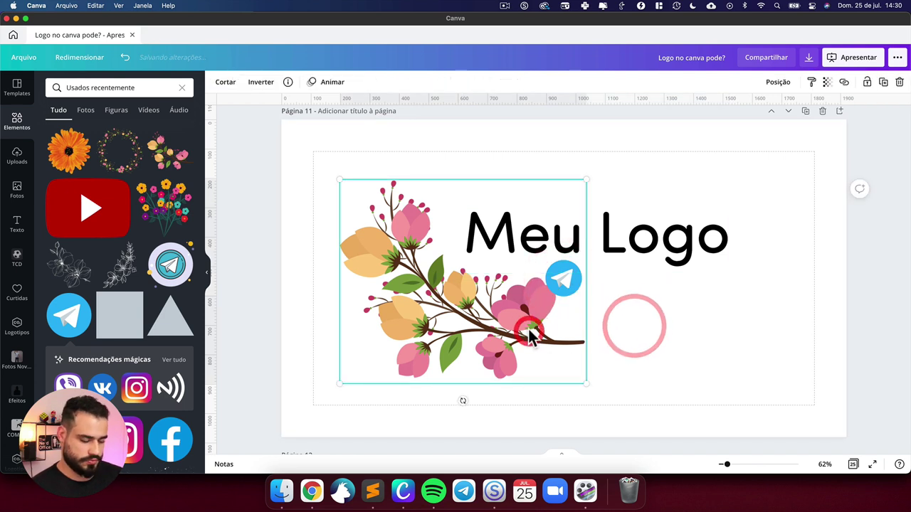
key(BackSpace)
click(538, 228)
key(BackSpace)
drag(581, 261, 749, 180)
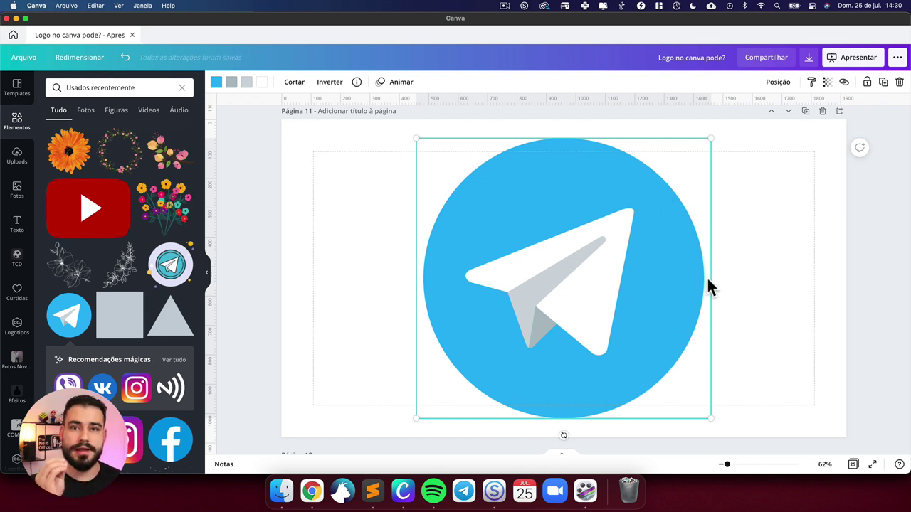
Step: Try a dark red circle and a turquoise, then medium blue lower fold on the Telegram icon, and undo these colour changes
click(215, 82)
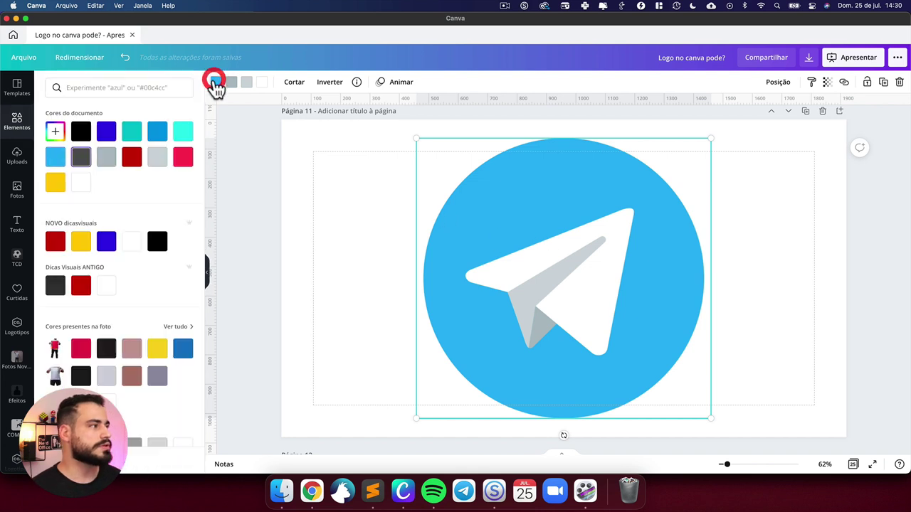
click(132, 157)
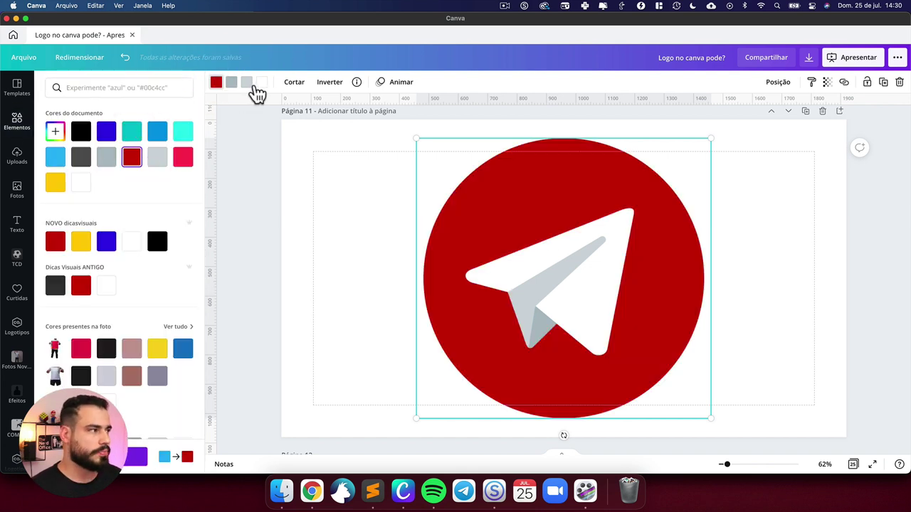
click(233, 84)
click(182, 132)
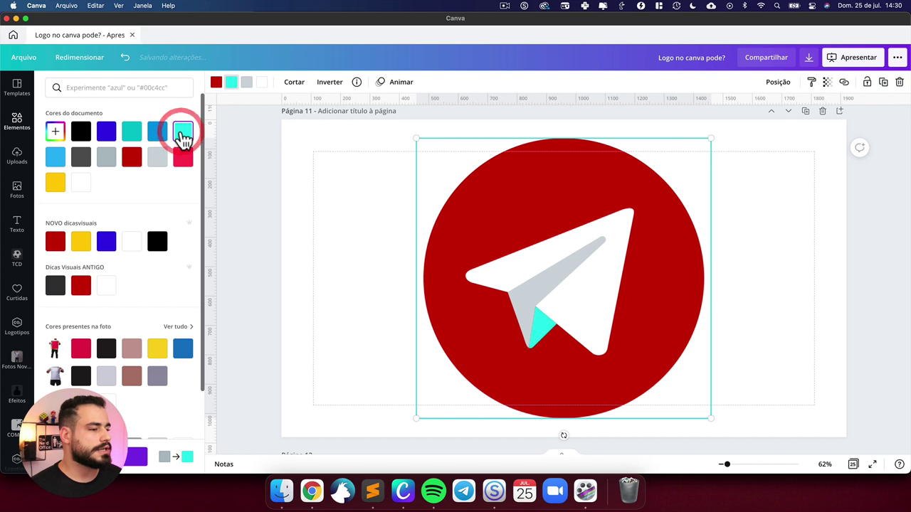
click(158, 132)
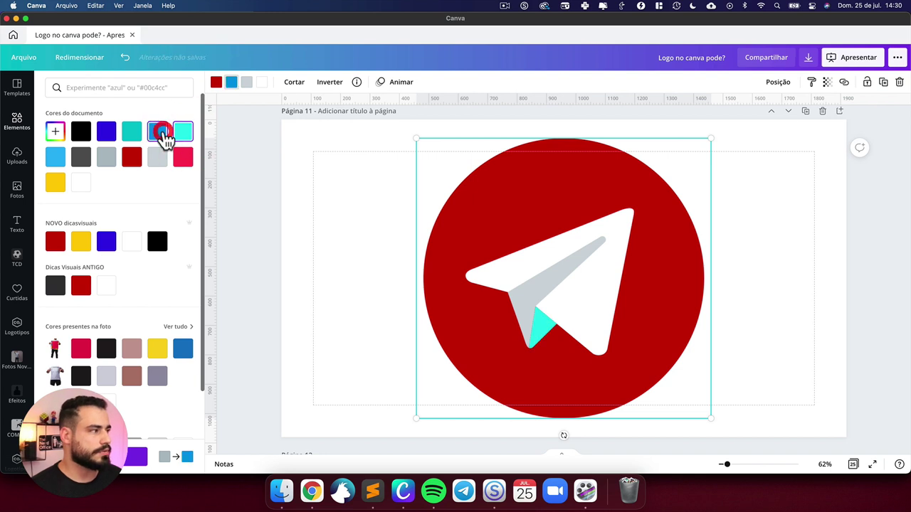
click(365, 212)
key(super+z)
key(super+z)
key(super+z)
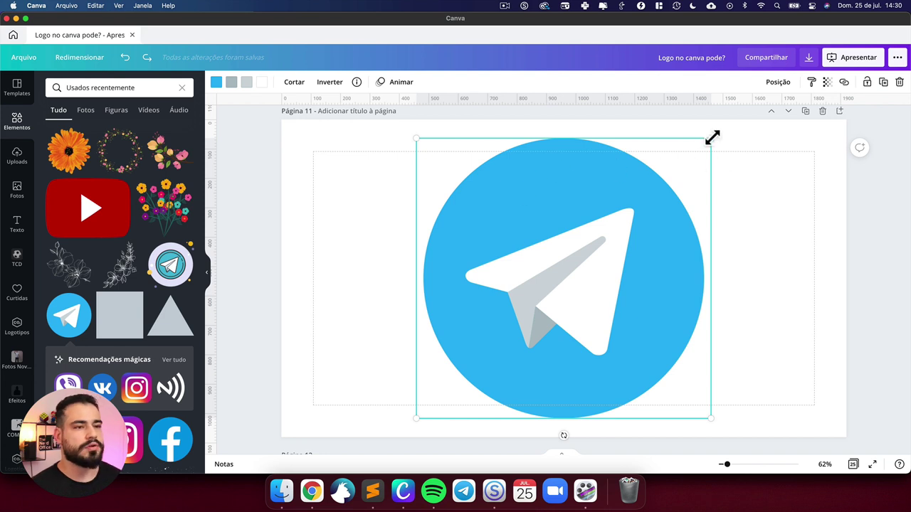
Step: Shrink the Telegram icon on page 11 and inspect its edges enlarged at 175% before returning to the whole page
drag(711, 137, 671, 175)
click(733, 244)
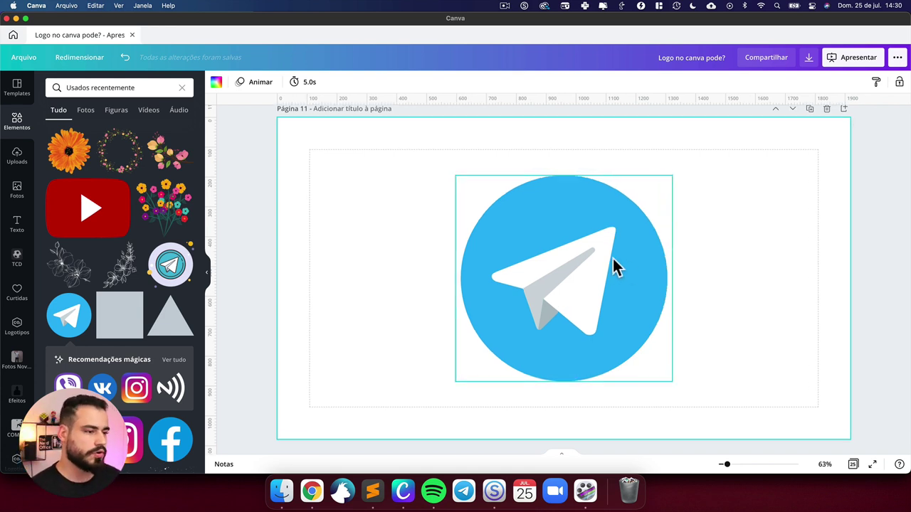
scroll(612, 256, up, 5)
click(620, 355)
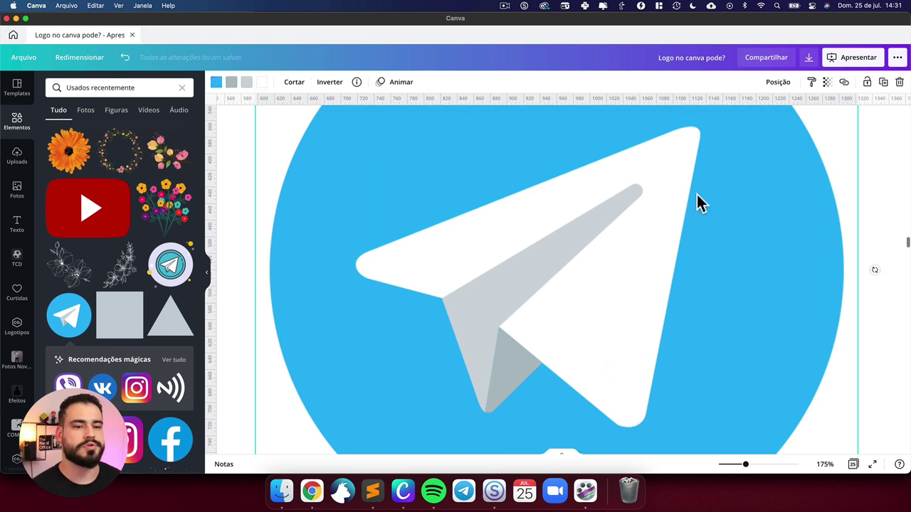
key(super+alt+0)
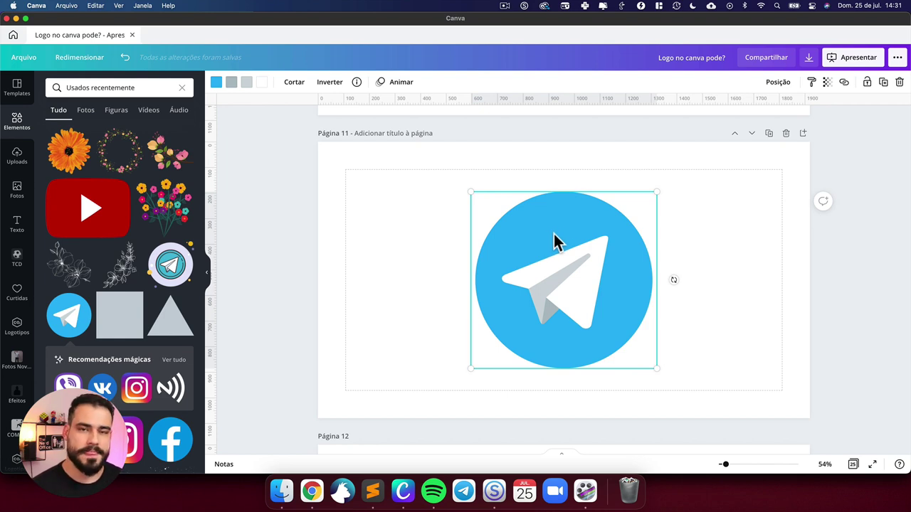
Step: Look over the pages up to "Vetores no Canva?" and add a blank page directly after the Telegram icon page
scroll(715, 278, down, 10)
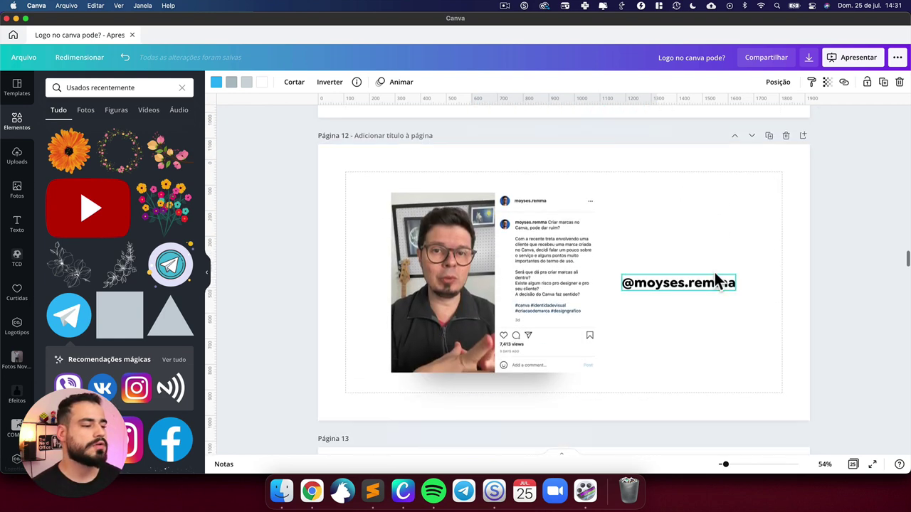
drag(701, 290, 397, 169)
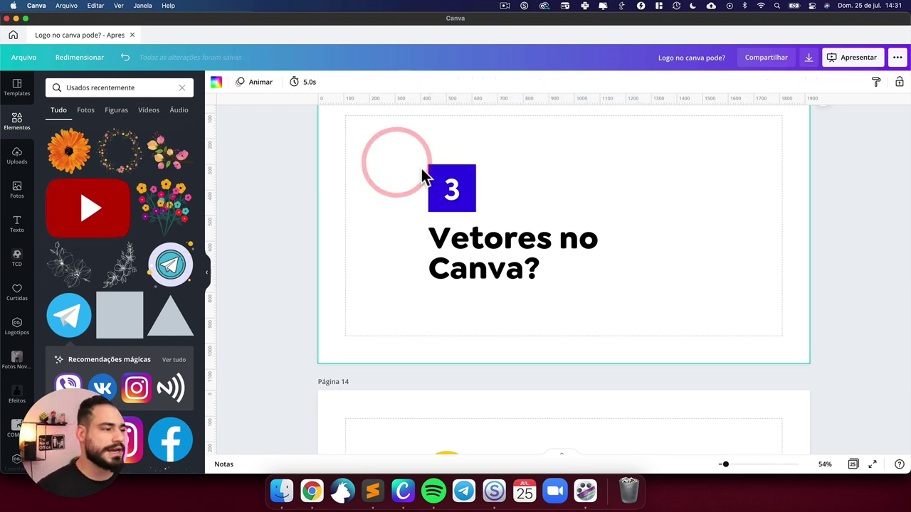
scroll(421, 175, up, 10)
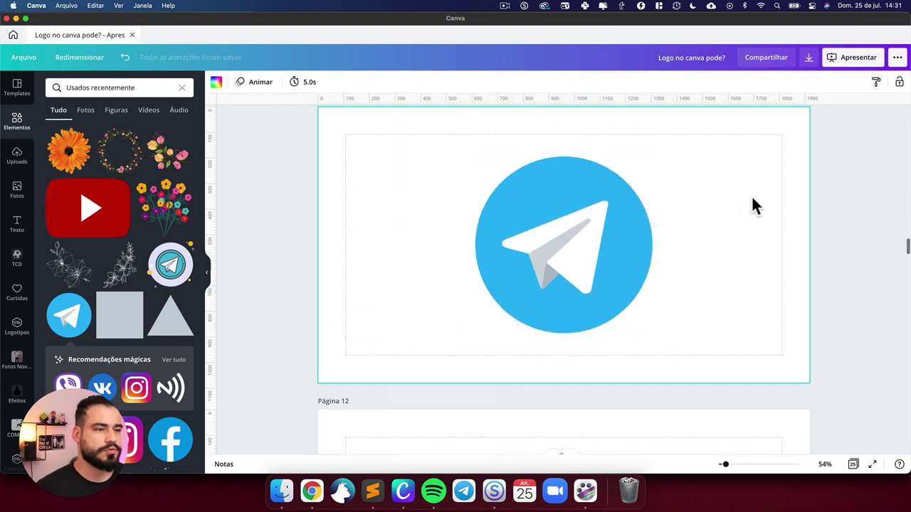
click(802, 114)
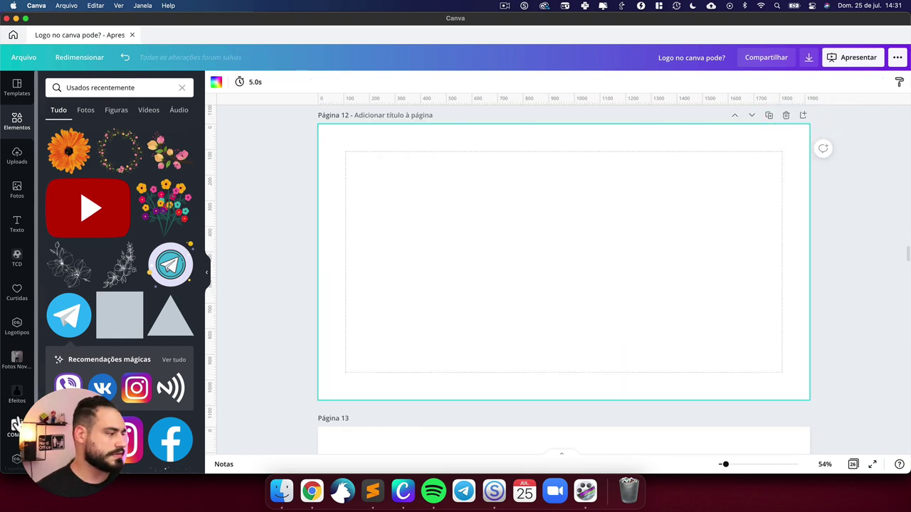
Step: Place the horizontal dicasvisuais brand logo on the new page 12 and enlarge it to about 1193 by 379
scroll(28, 399, down, 3)
click(17, 388)
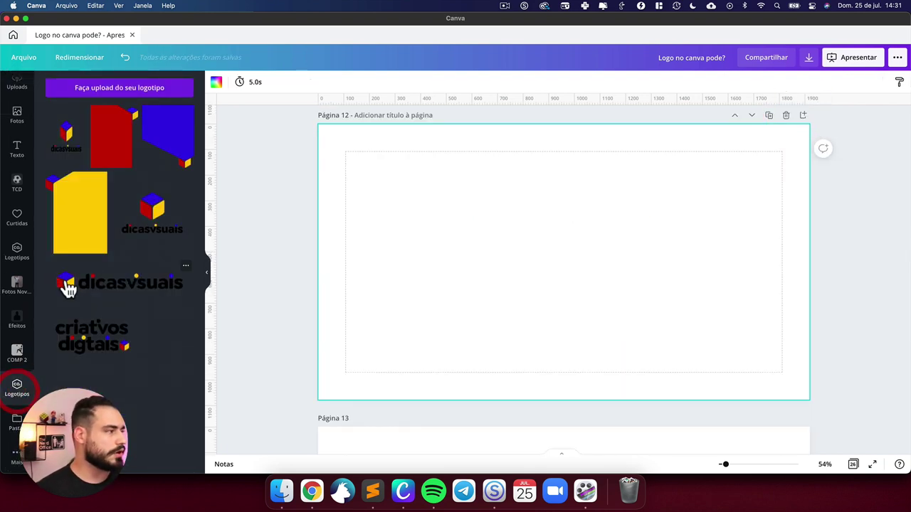
click(116, 293)
click(569, 260)
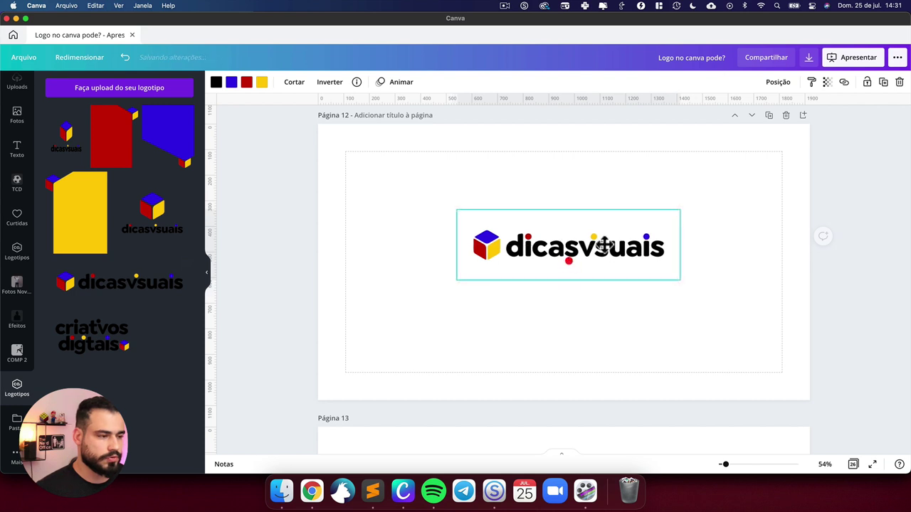
drag(675, 227, 714, 179)
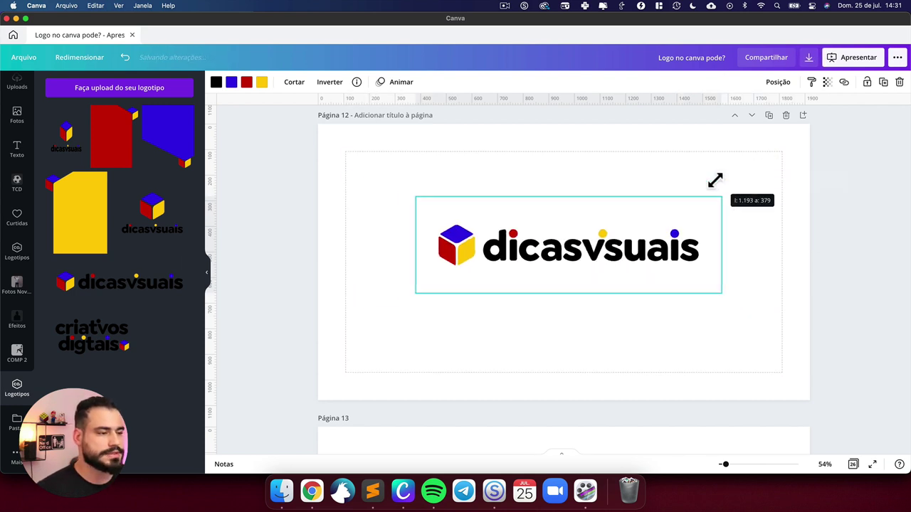
Step: Try recolouring the black lettering of the dicasvisuais logo pinkish red, and undo the change
click(216, 83)
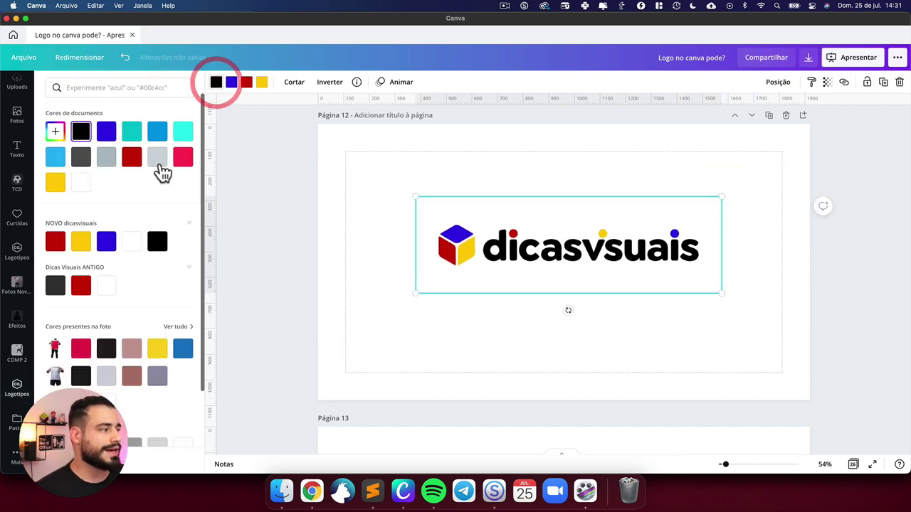
click(179, 162)
key(super+z)
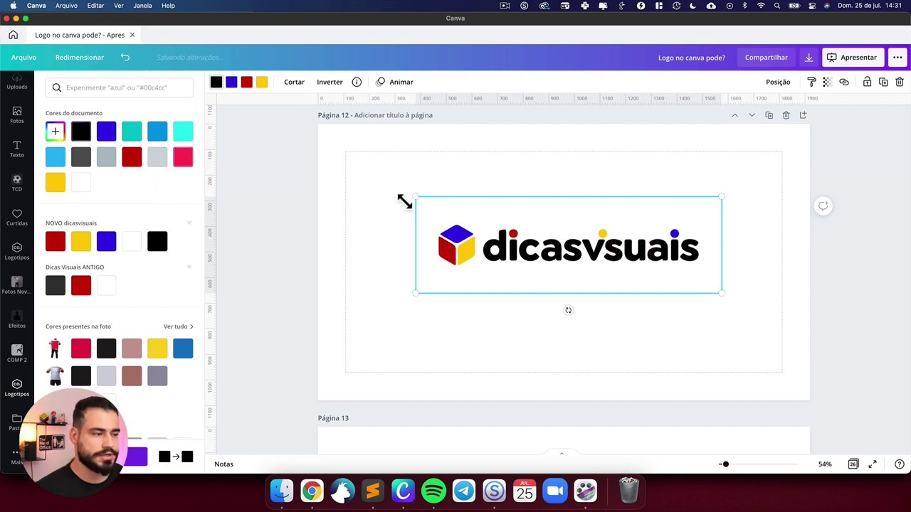
Step: Set the background of page 12 to black and recolour the black lettering of the dicasvisuais logo white
click(380, 196)
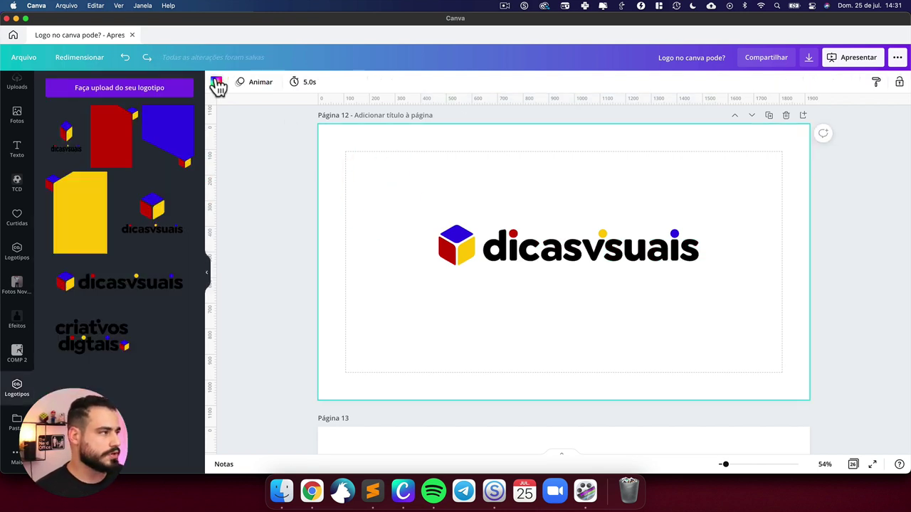
click(214, 81)
click(80, 131)
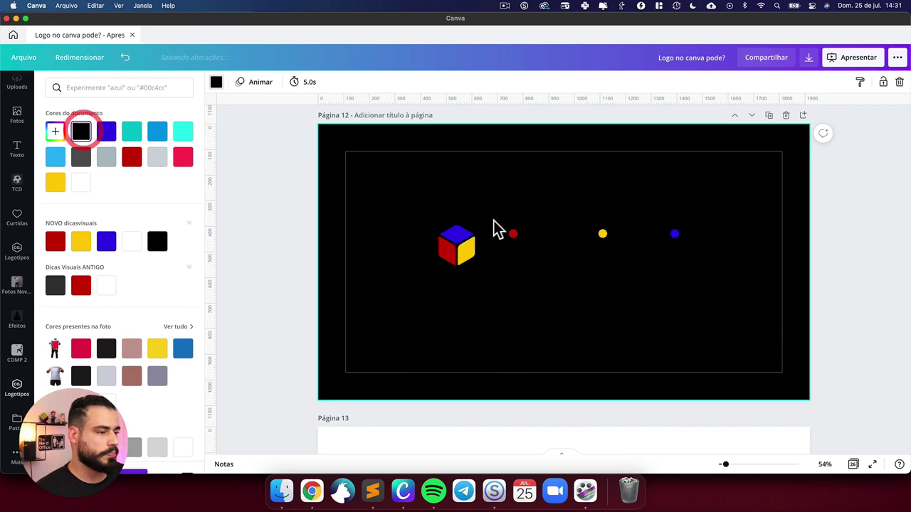
click(513, 240)
click(215, 82)
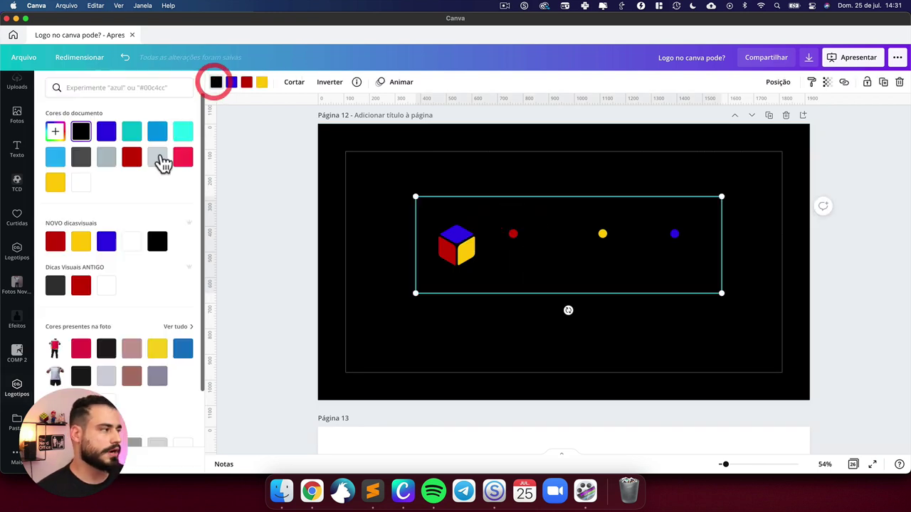
click(80, 183)
click(354, 191)
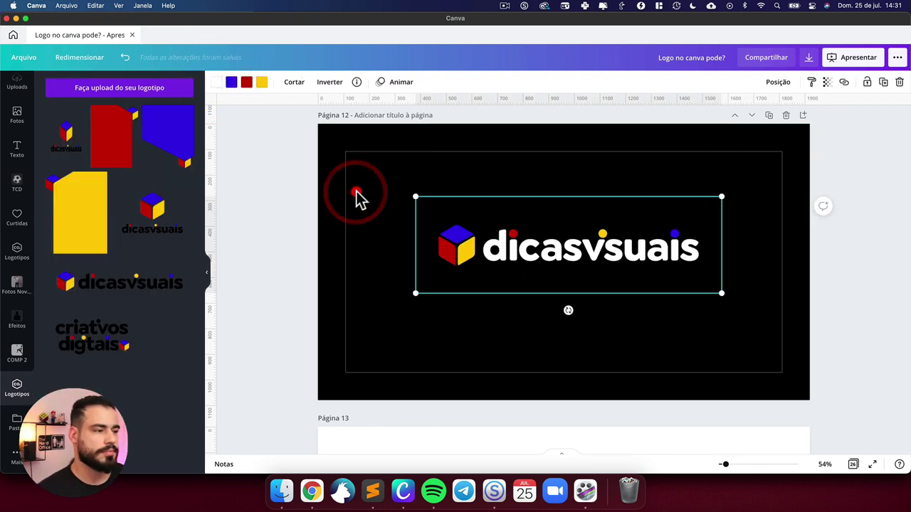
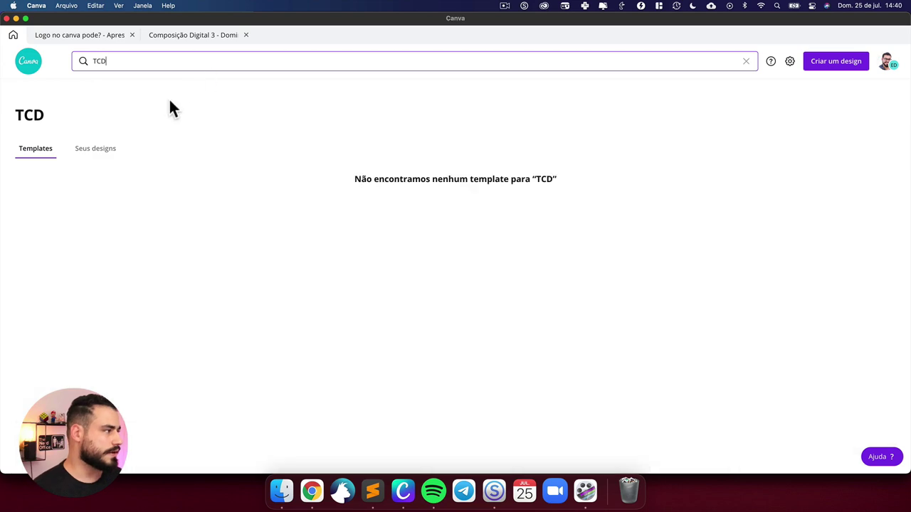
Step: Find the Logo TCD design among your own designs matching TCD and open it for editing
click(92, 152)
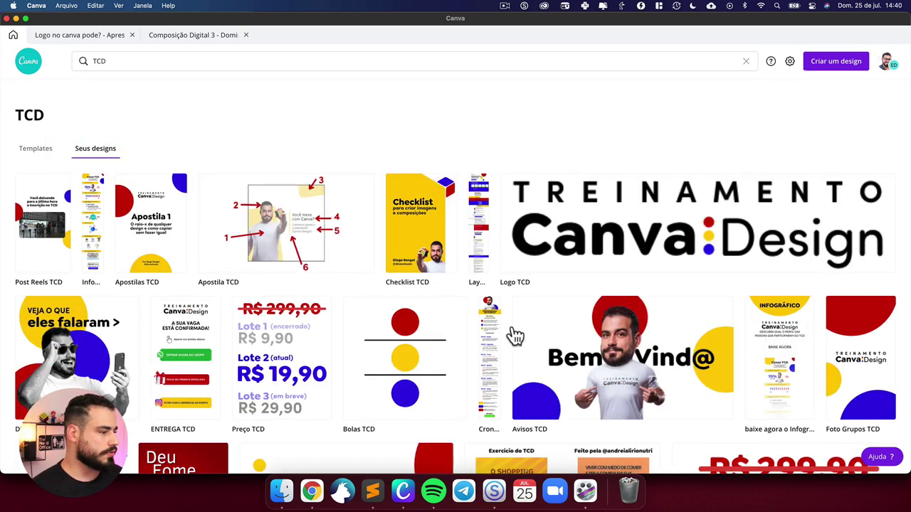
click(573, 244)
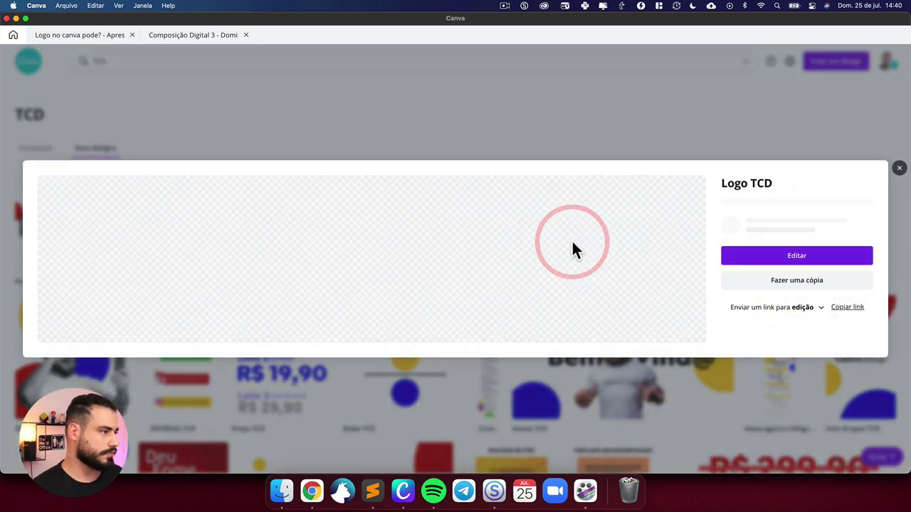
click(752, 255)
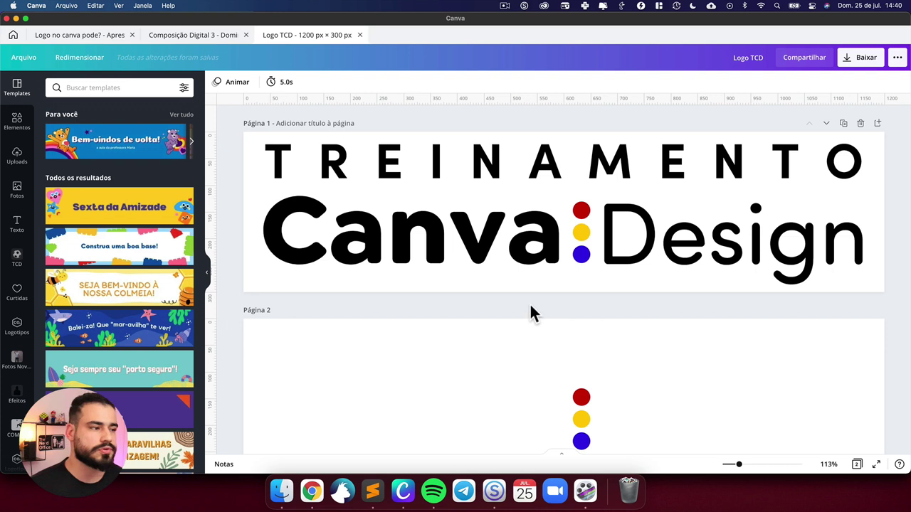
Step: Inspect the separate Canva and Design text pieces and the coloured dots that make up the logo on page 1
click(461, 140)
click(494, 223)
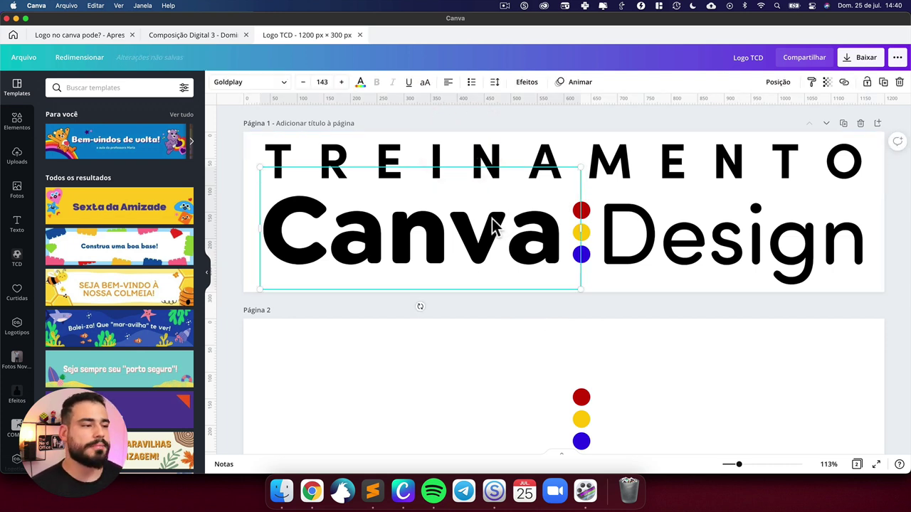
click(583, 232)
click(630, 229)
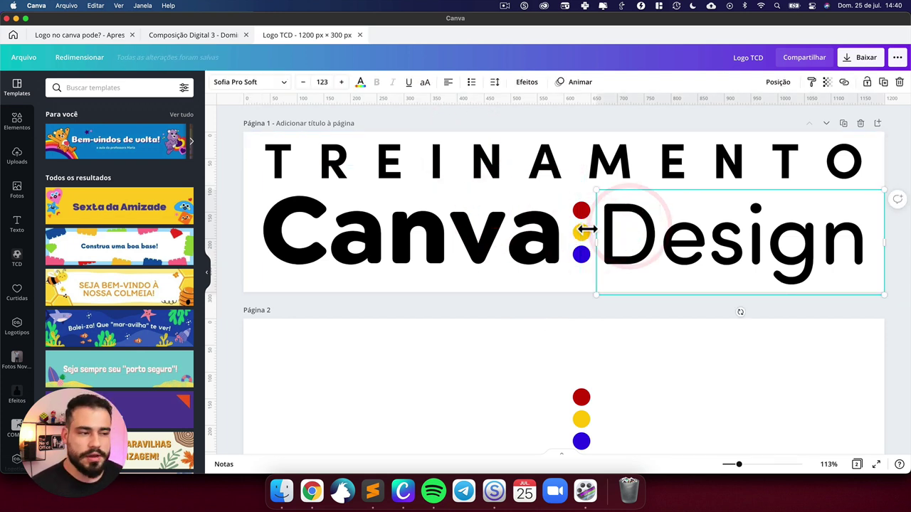
click(575, 228)
click(581, 210)
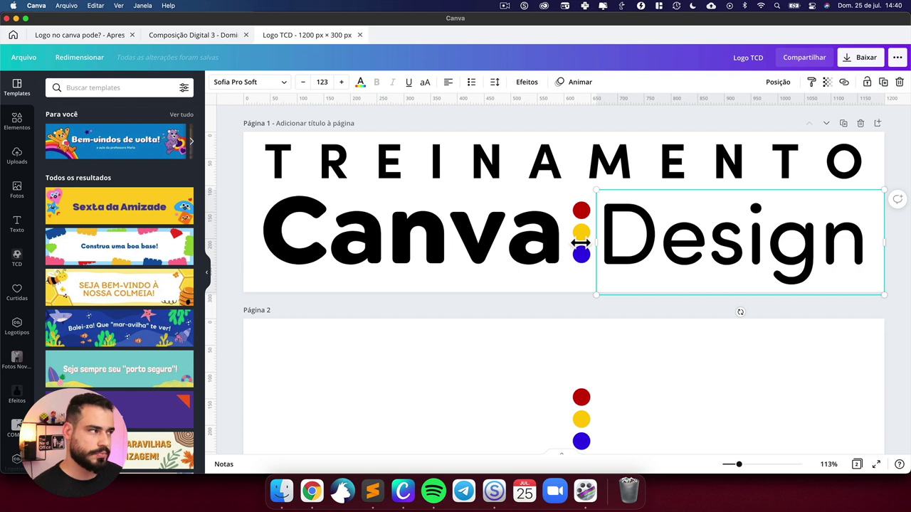
Step: Return to the "Logo no canva pode?" presentation and view the page "A aba logotipos dentro do canva"
click(111, 36)
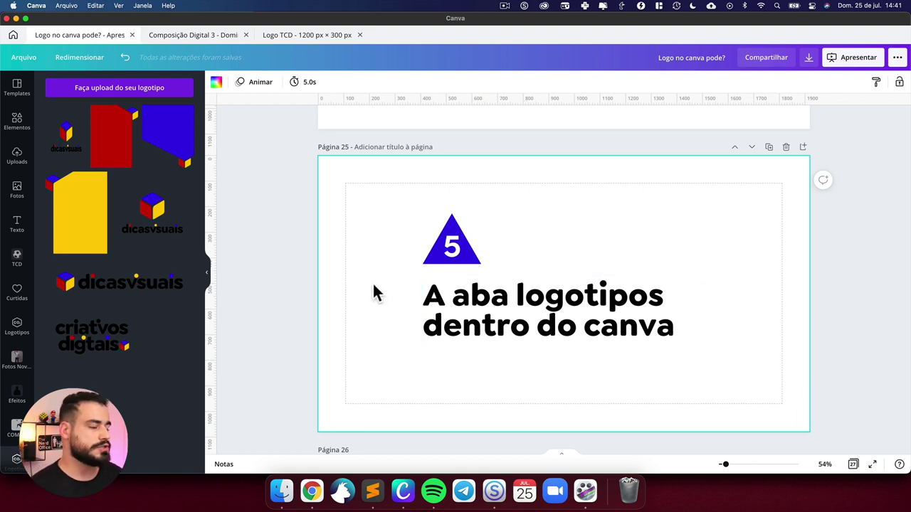
drag(371, 230, 745, 362)
click(744, 362)
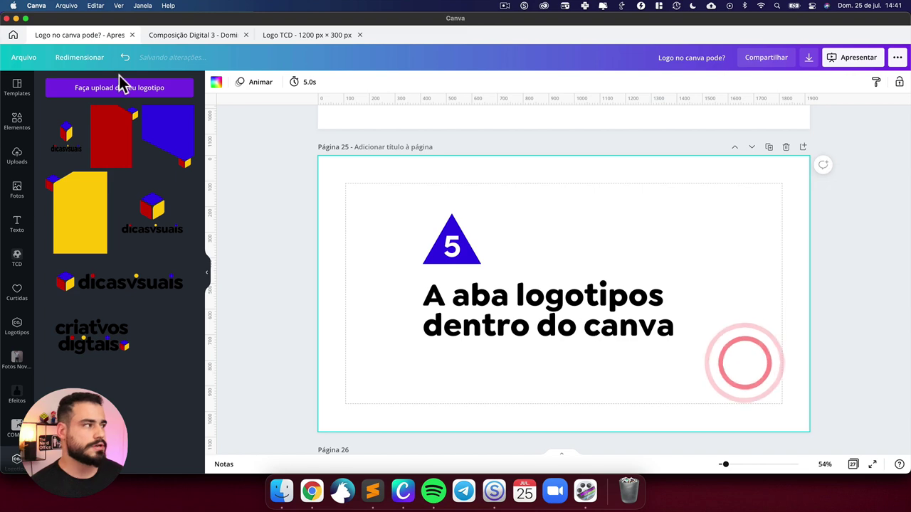
Step: Create a new Logotipo design from the home page and apply the yellow Aguardem! template from the event logos
click(10, 39)
click(375, 152)
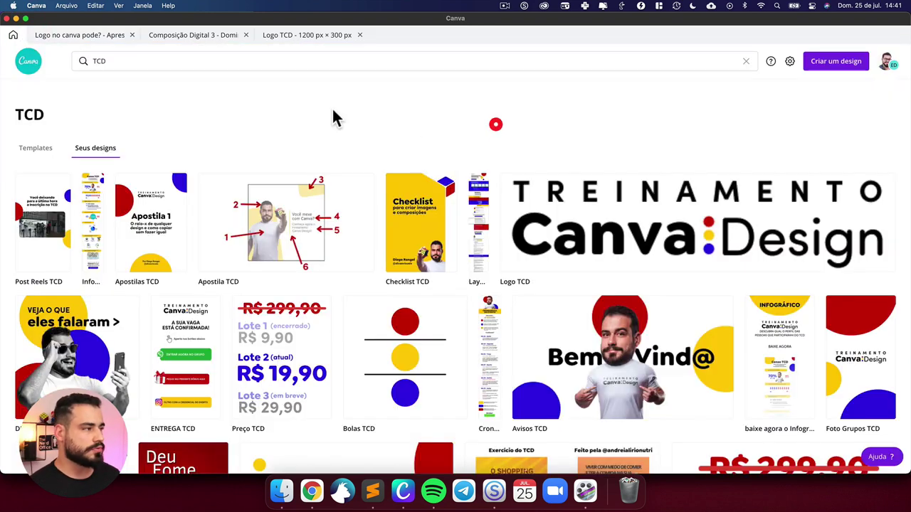
click(28, 63)
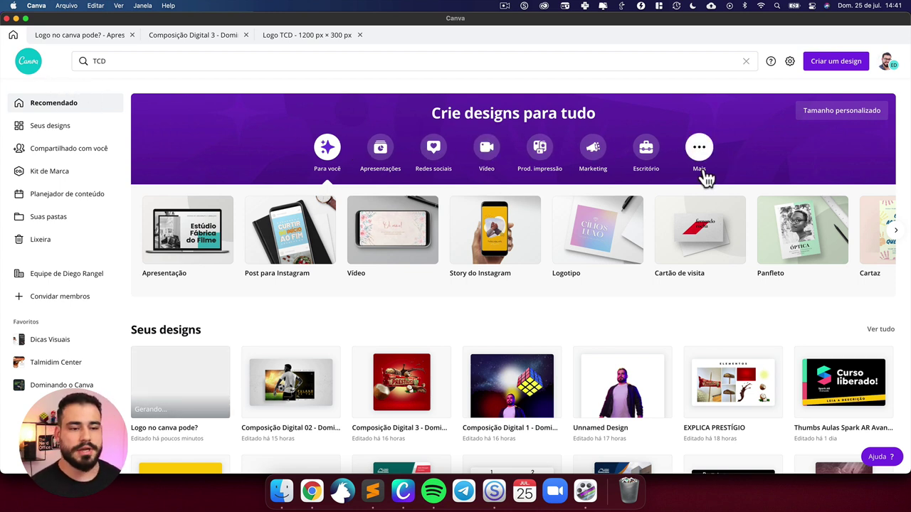
click(843, 63)
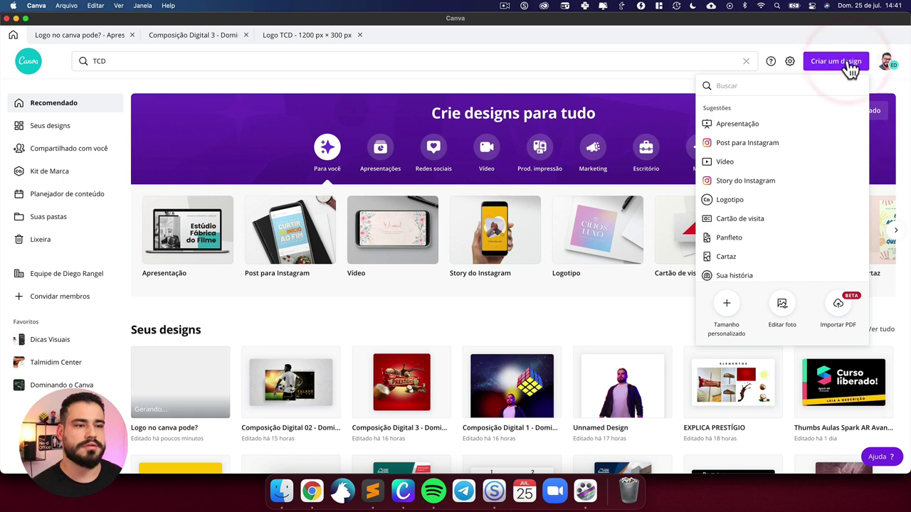
click(729, 200)
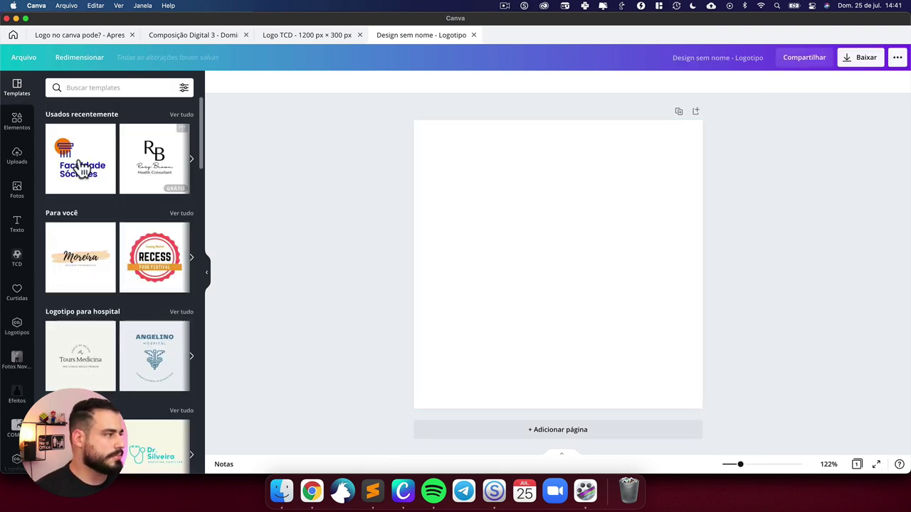
scroll(99, 176, down, 10)
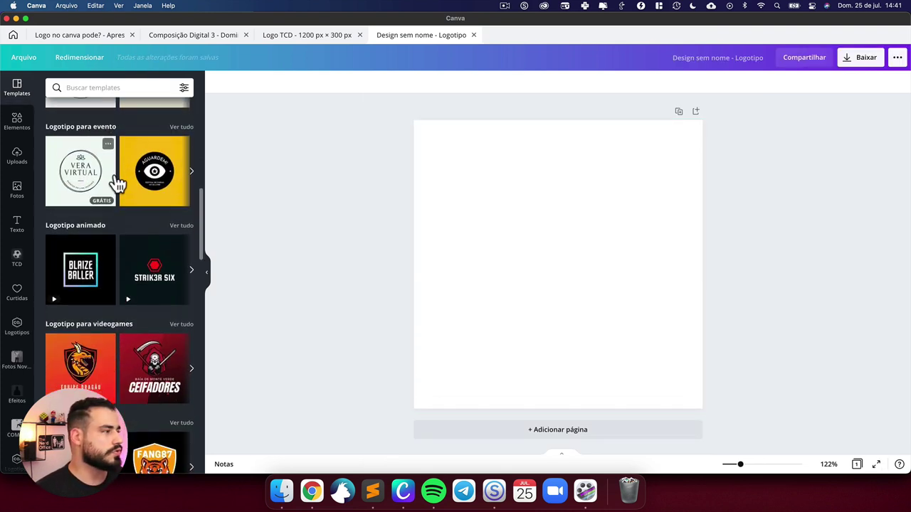
click(151, 183)
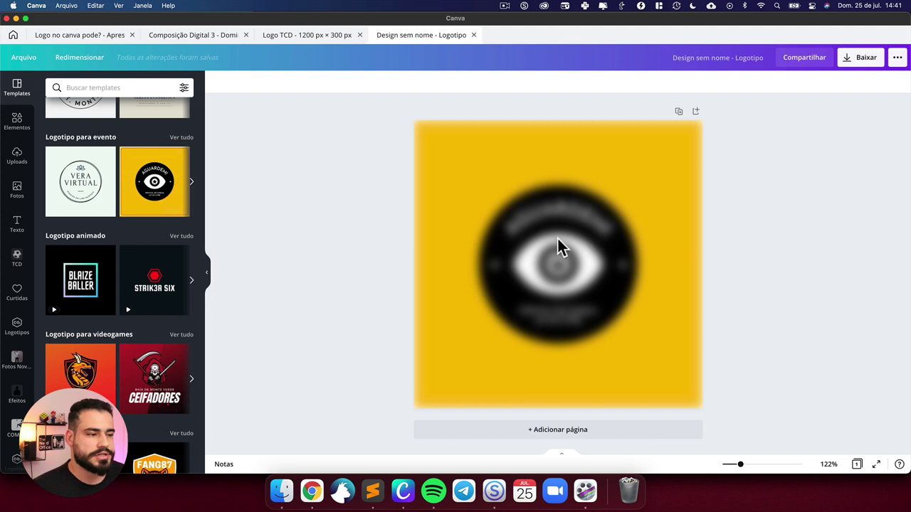
Step: Try moving the white eye graphic slightly upwards within the black badge, and undo the move
click(535, 267)
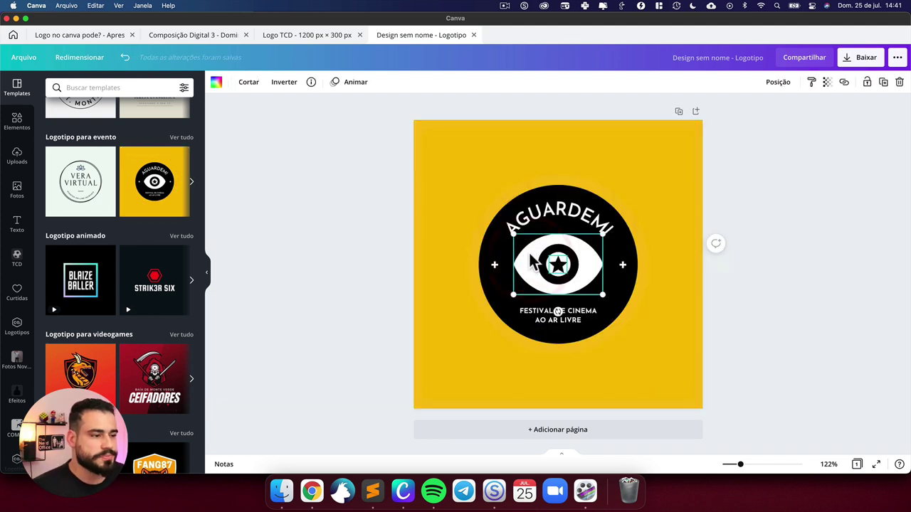
mouse_move(535, 292)
mouse_down()
mouse_move(562, 292)
mouse_move(546, 282)
mouse_up()
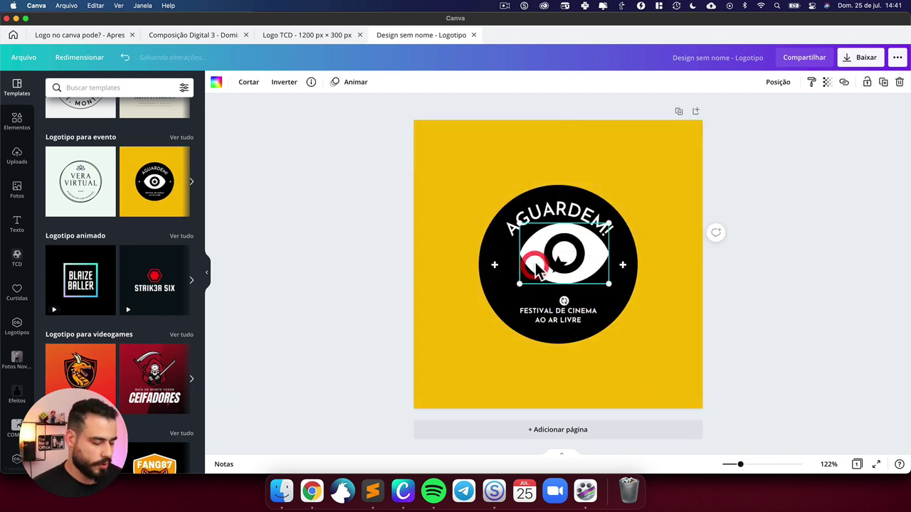
key(super+z)
Step: Read the simplified licensing information for the eye graphic down to the logo restrictions, and close it
click(312, 83)
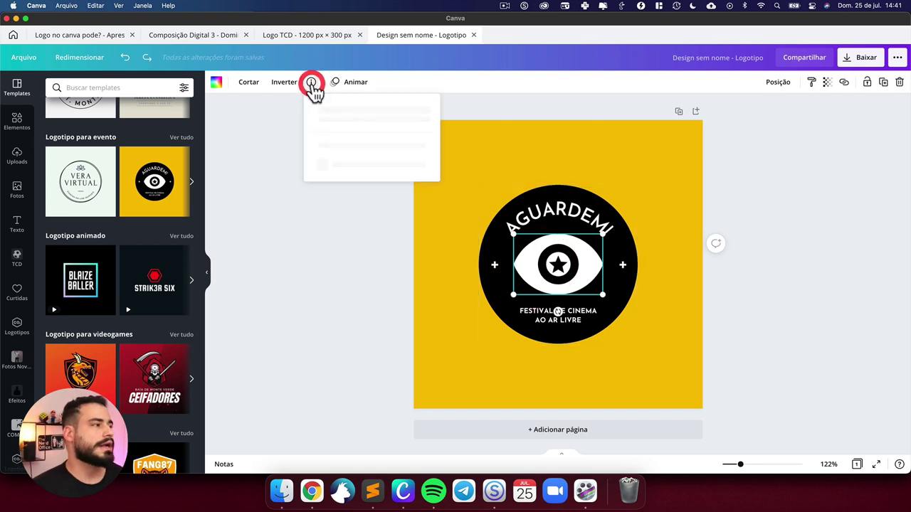
click(415, 151)
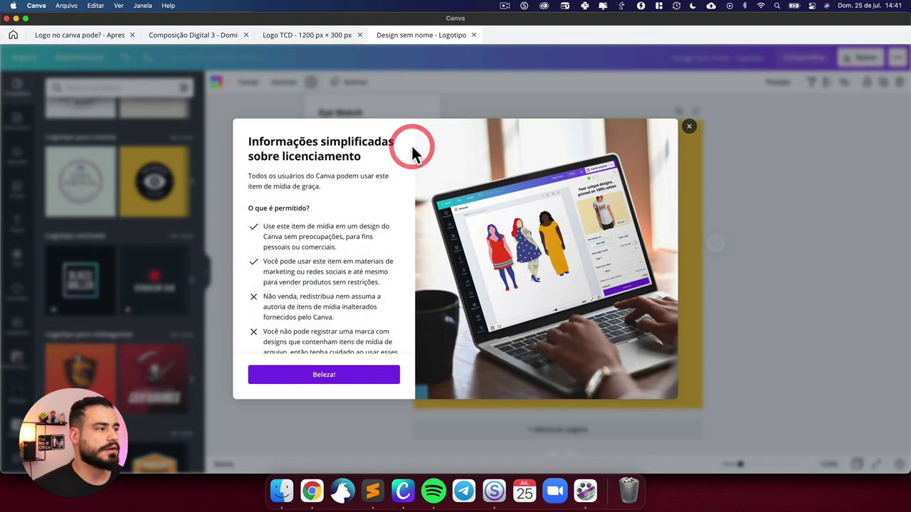
scroll(299, 227, down, 2)
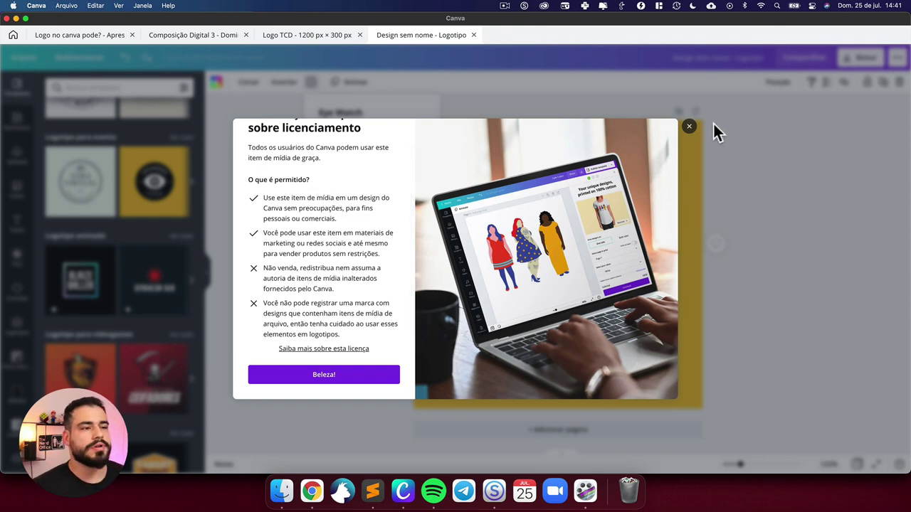
click(688, 126)
Step: Select all the elements of the Aguardem! badge together to examine its individual parts, and clear the selection
drag(442, 154, 737, 379)
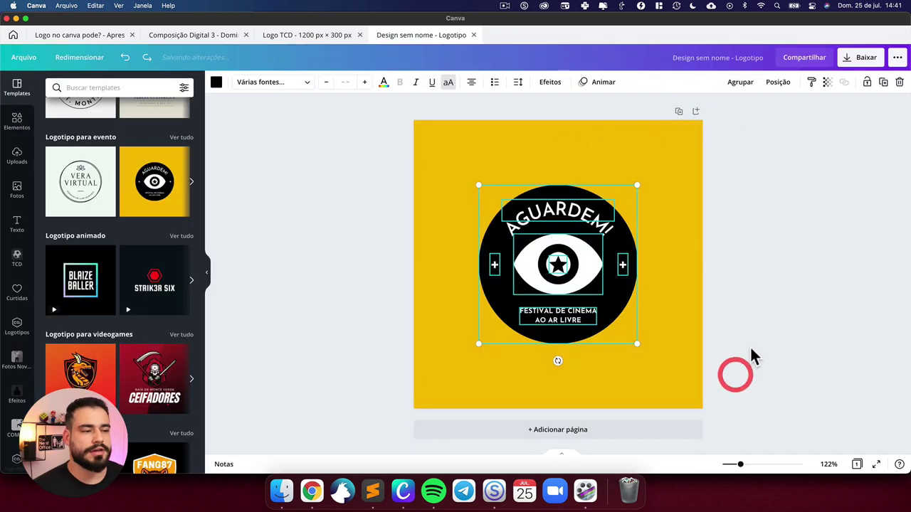
click(750, 347)
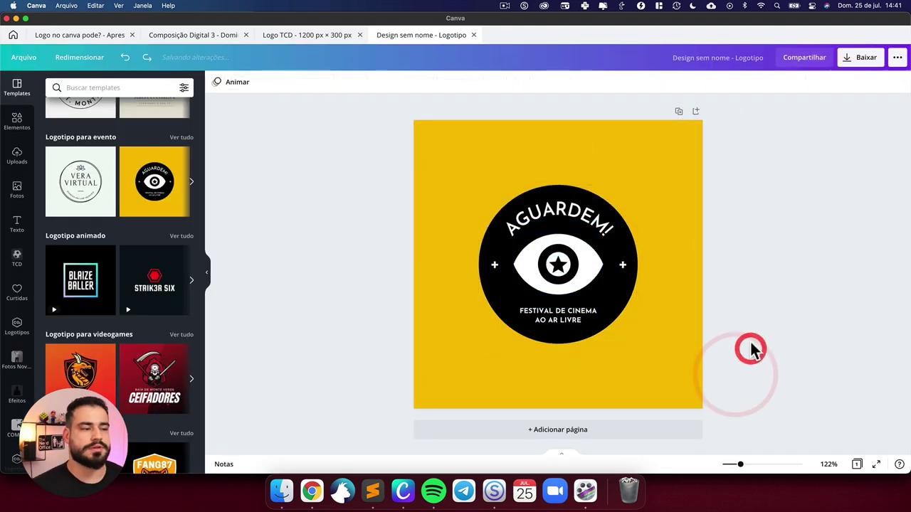
click(558, 292)
Step: Add a second page to the logo design and apply the recently used Faculdade Sócrates template to it
click(697, 114)
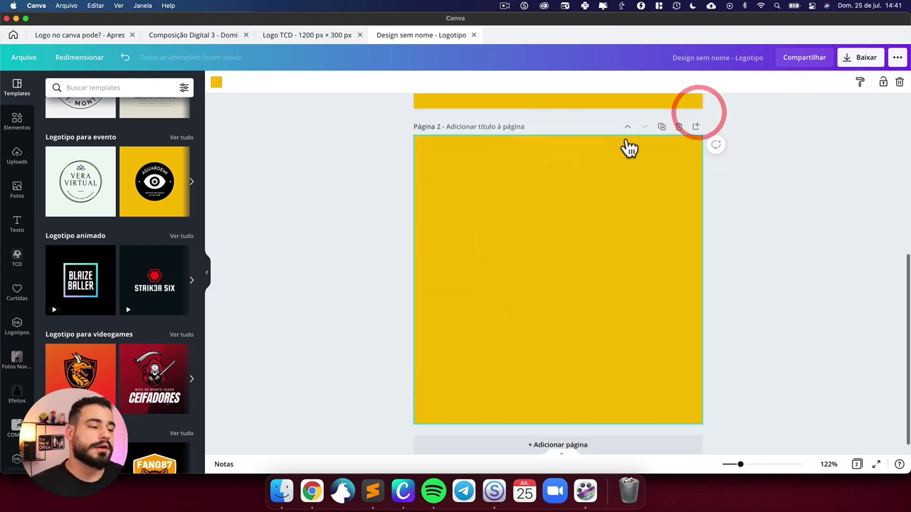
click(582, 176)
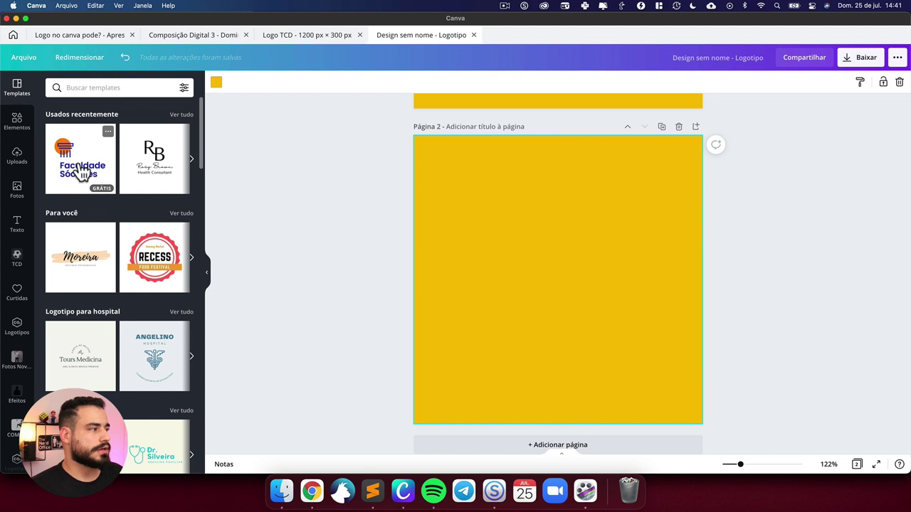
click(82, 174)
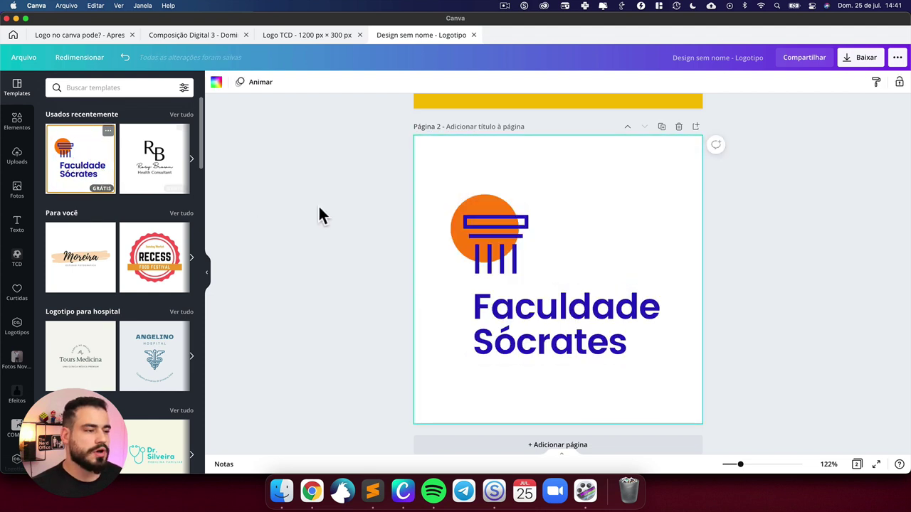
Step: Try shifting the Faculdade Sócrates text to the right, and undo the move
click(452, 220)
scroll(456, 227, up, 5)
drag(490, 325, 557, 335)
key(super+z)
Step: Ungroup the orange circle and blue column symbol above the Faculdade Sócrates text
click(464, 187)
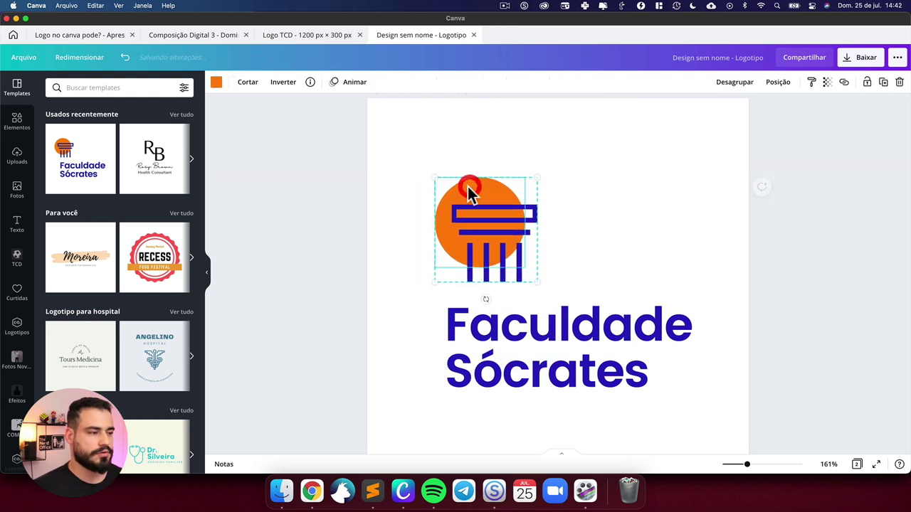
click(743, 82)
click(622, 168)
Step: Try pulling the orange circle and individual column lines and bar apart, and undo the moves
drag(477, 186, 661, 165)
click(502, 264)
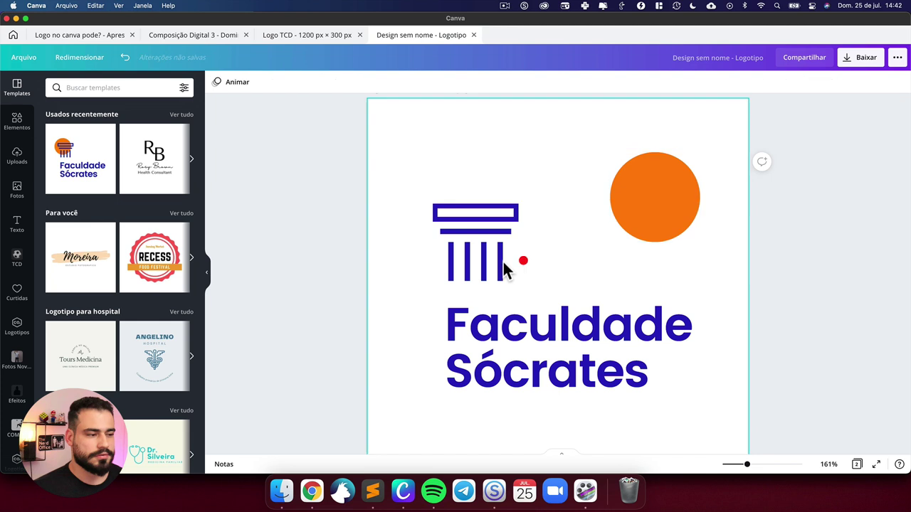
drag(502, 262, 514, 260)
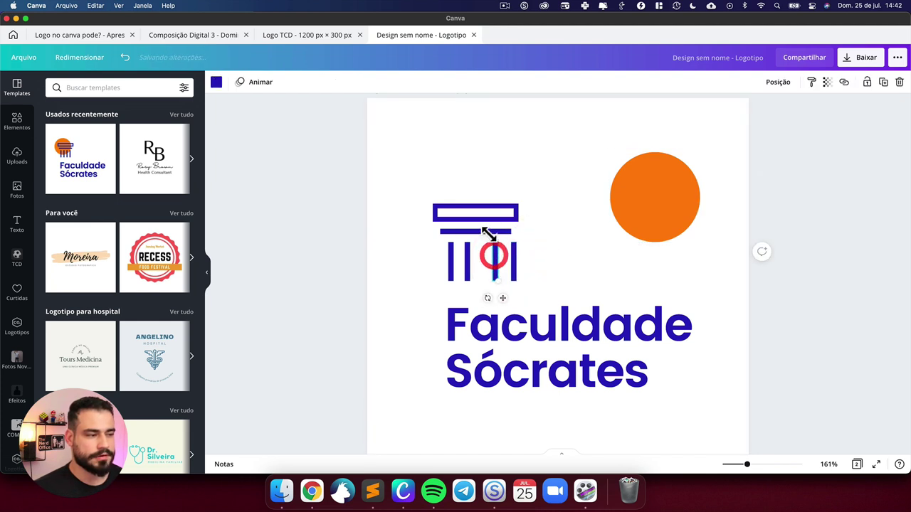
drag(488, 215, 488, 199)
key(super+z)
key(super+z)
key(super+z)
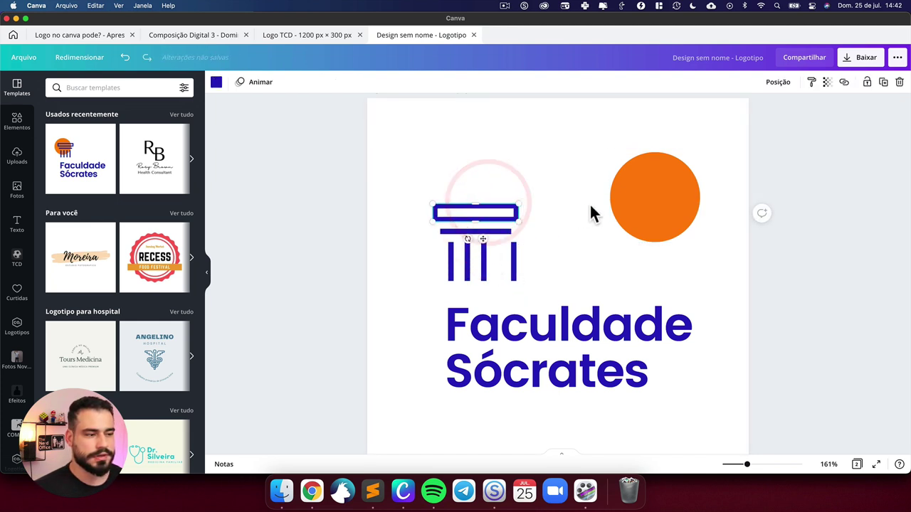
click(599, 206)
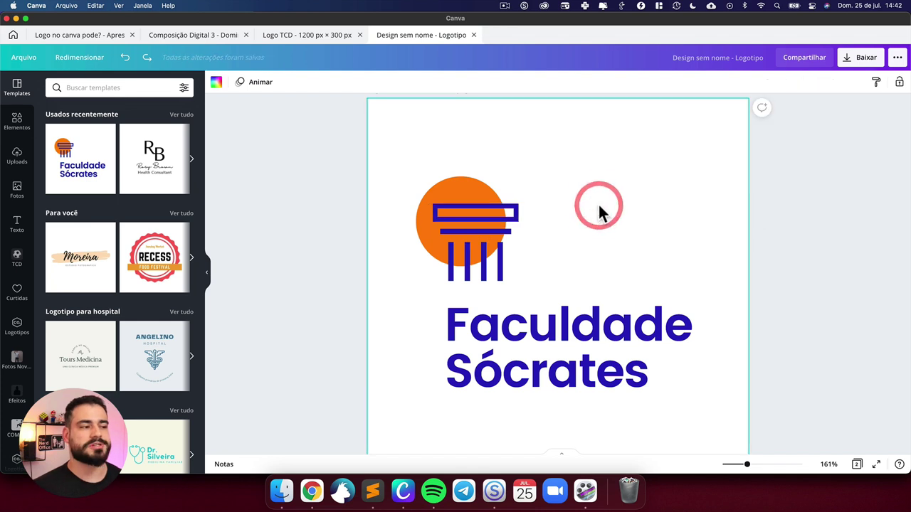
Step: Browse the full collection of lines and basic shapes in the elements library
click(17, 122)
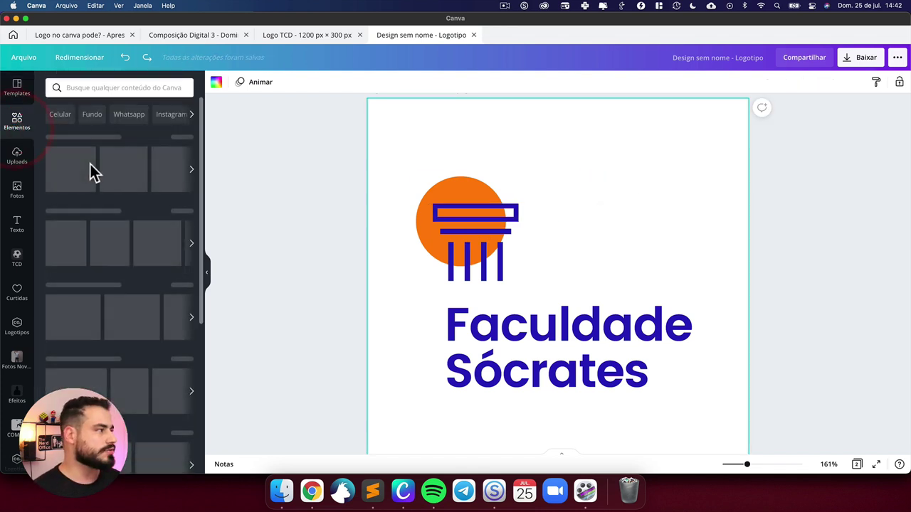
click(178, 204)
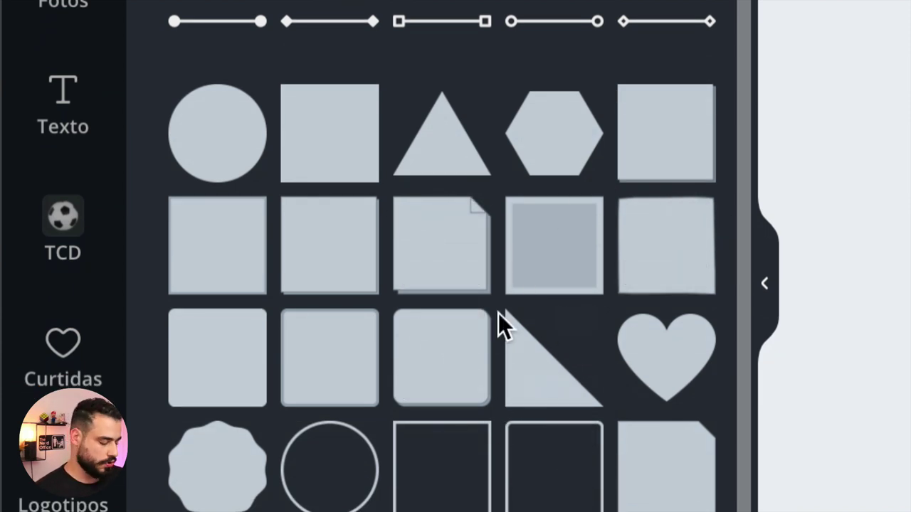
scroll(498, 313, down, 15)
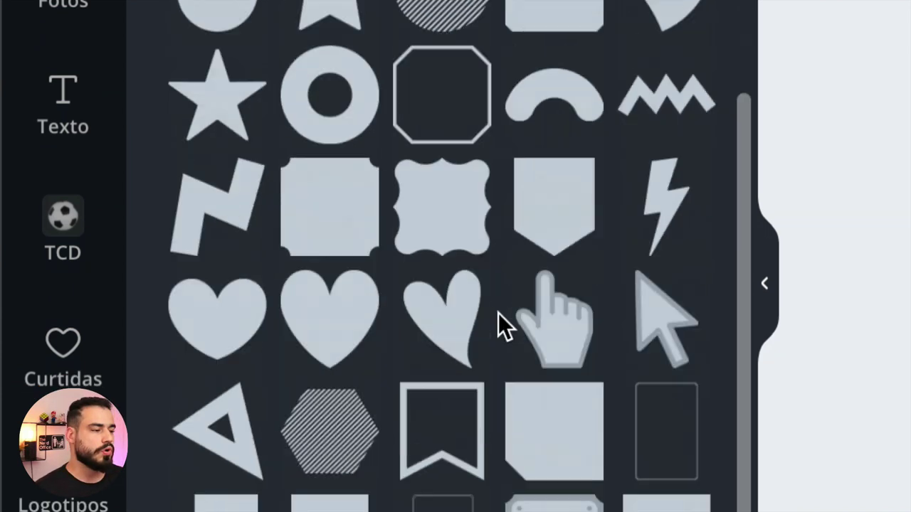
scroll(498, 313, up, 15)
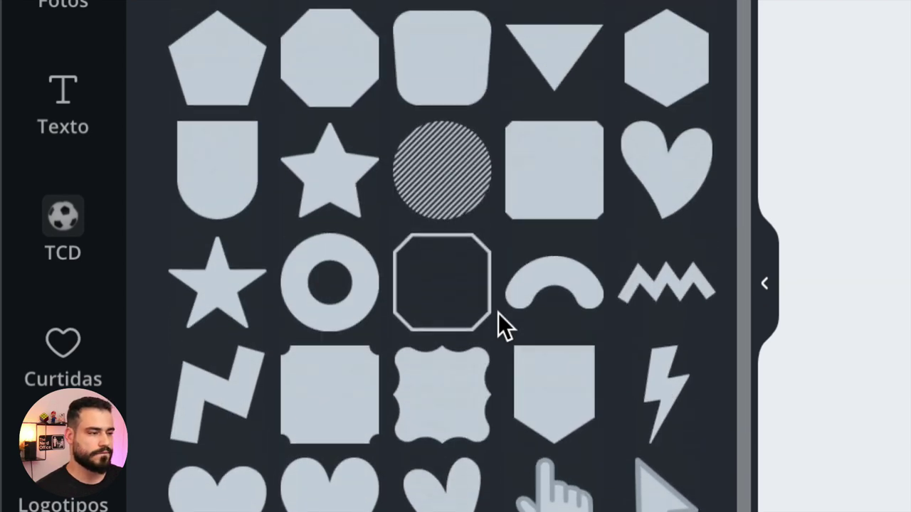
scroll(498, 313, down, 7)
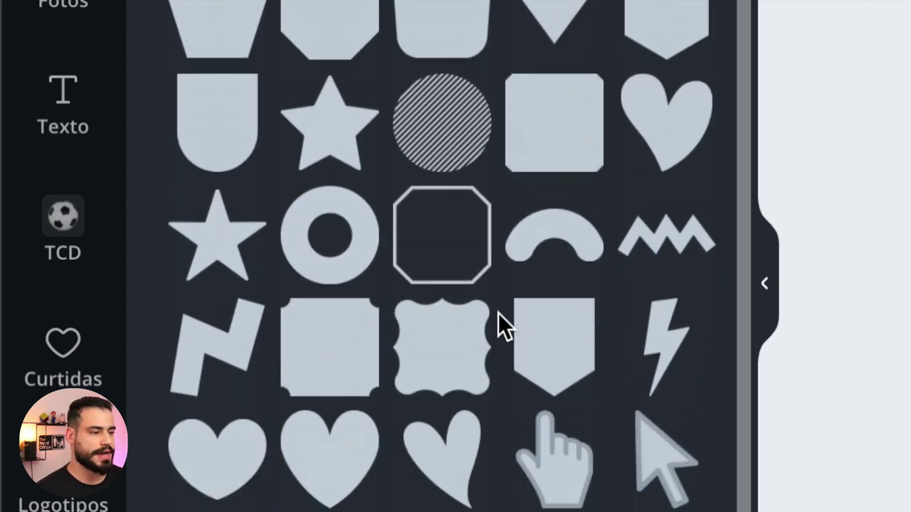
Step: Try moving the outermost vertical column line of the Faculdade Sócrates symbol away from the others, and undo the move
scroll(498, 313, up, 4)
scroll(498, 313, up, 4)
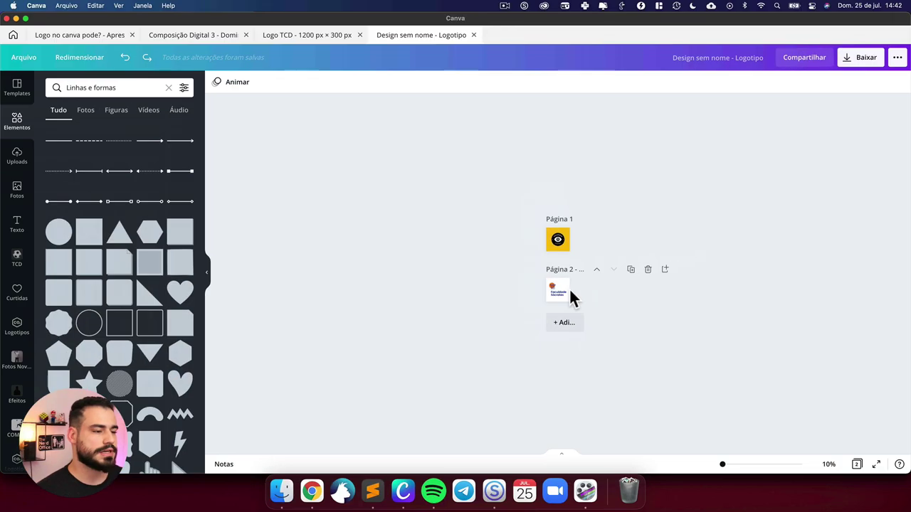
scroll(572, 295, up, 10)
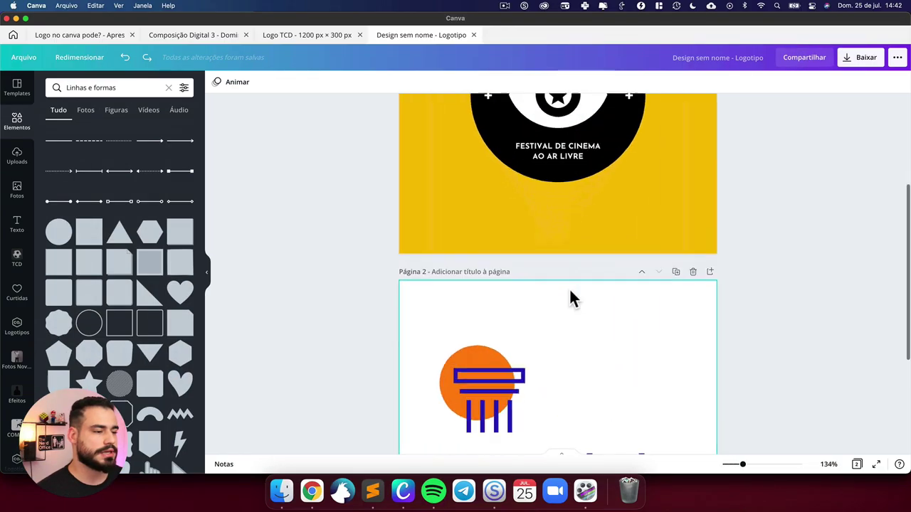
scroll(568, 285, up, 3)
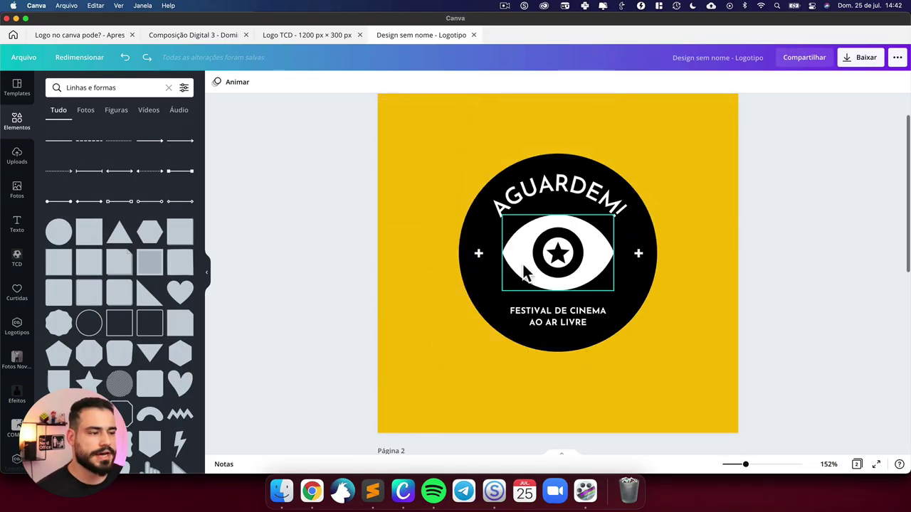
scroll(520, 269, down, 6)
drag(501, 201, 541, 195)
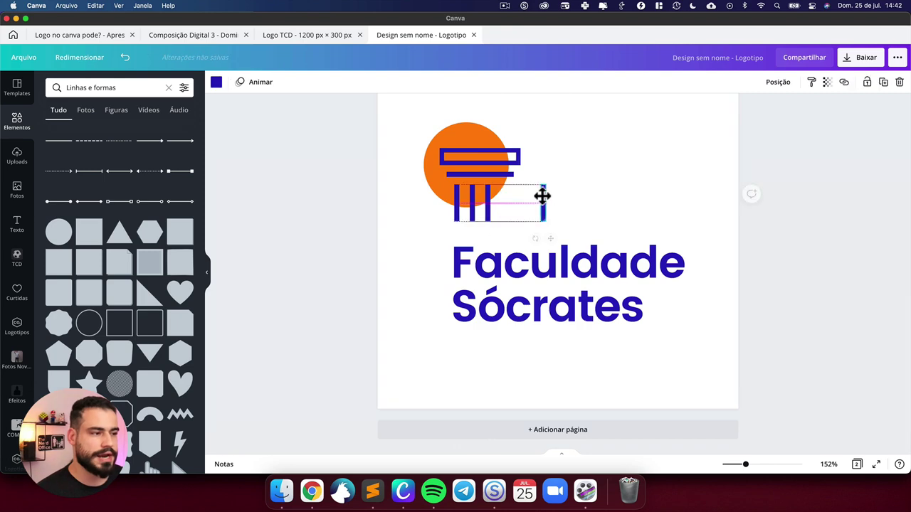
key(super+z)
click(490, 169)
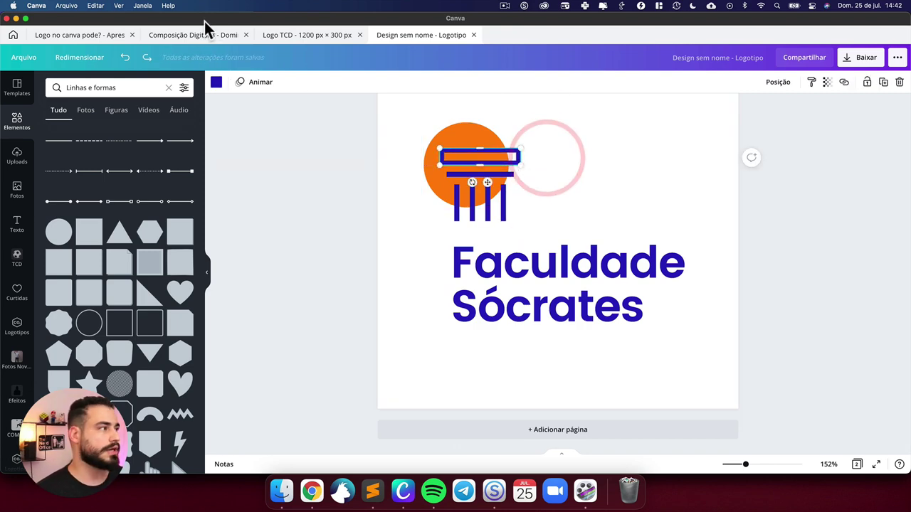
Step: Review the storefront logo photos in the "Logo no canva pode?" presentation, including Spoleto, Beco, Claro and Óticas Carol
click(83, 34)
scroll(431, 197, up, 15)
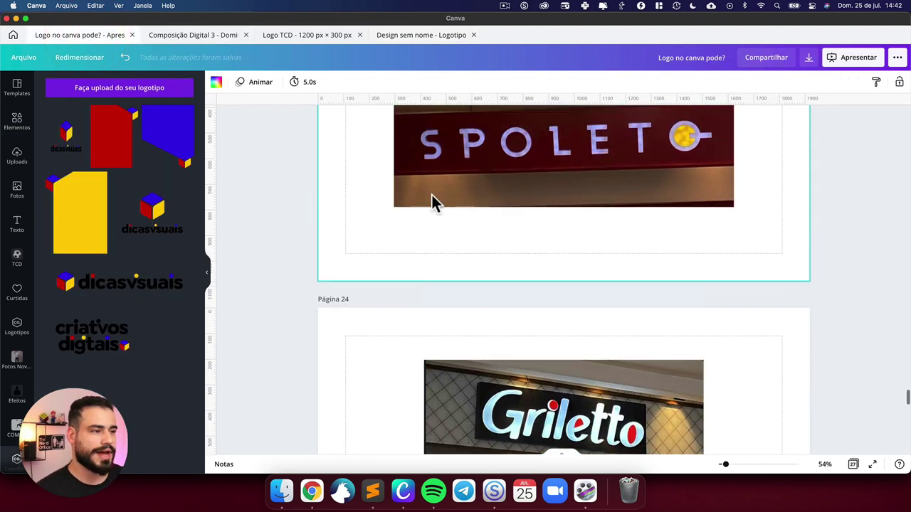
scroll(432, 196, up, 12)
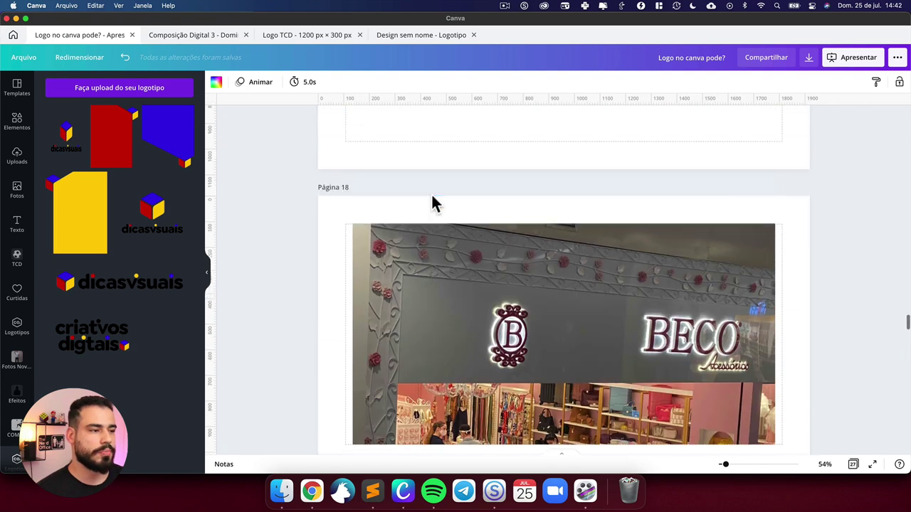
scroll(431, 199, down, 3)
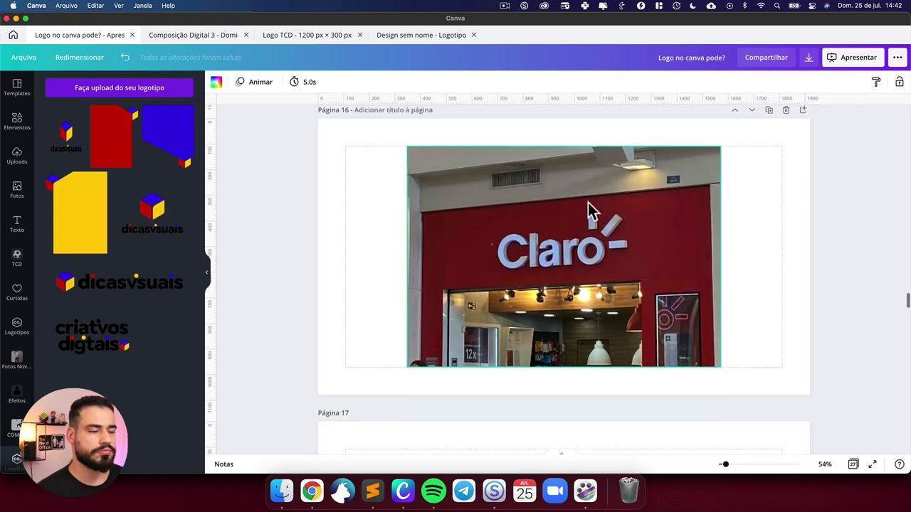
scroll(599, 226, down, 10)
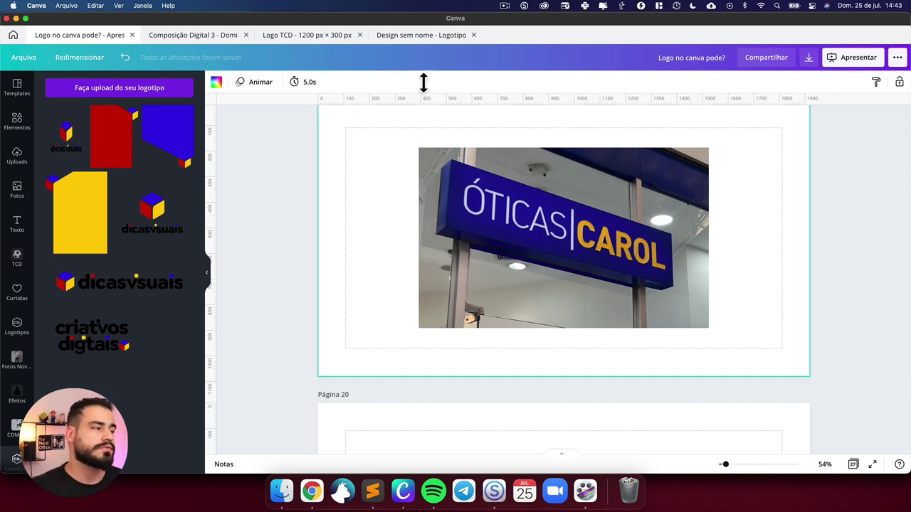
Step: Add a page after the Faculdade Sócrates logo in the Logotipo design and apply the RB Health Consultant template to it
click(380, 36)
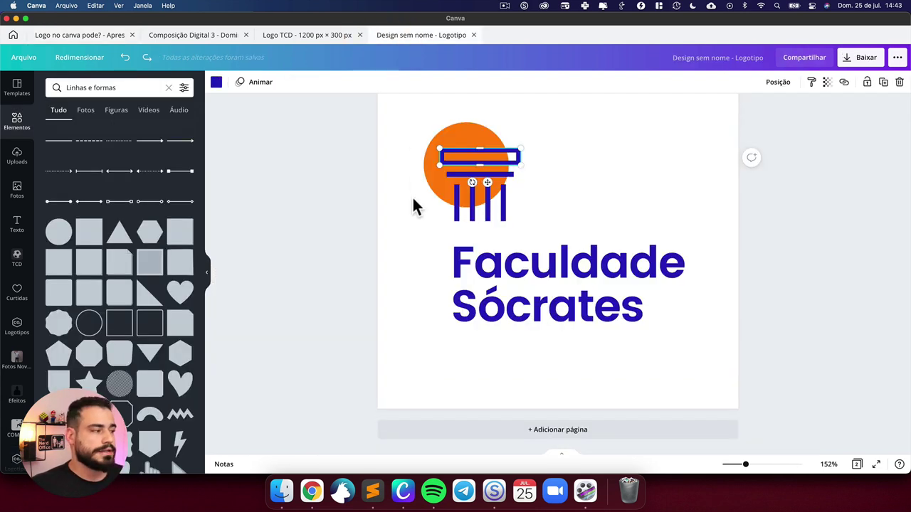
scroll(415, 206, up, 10)
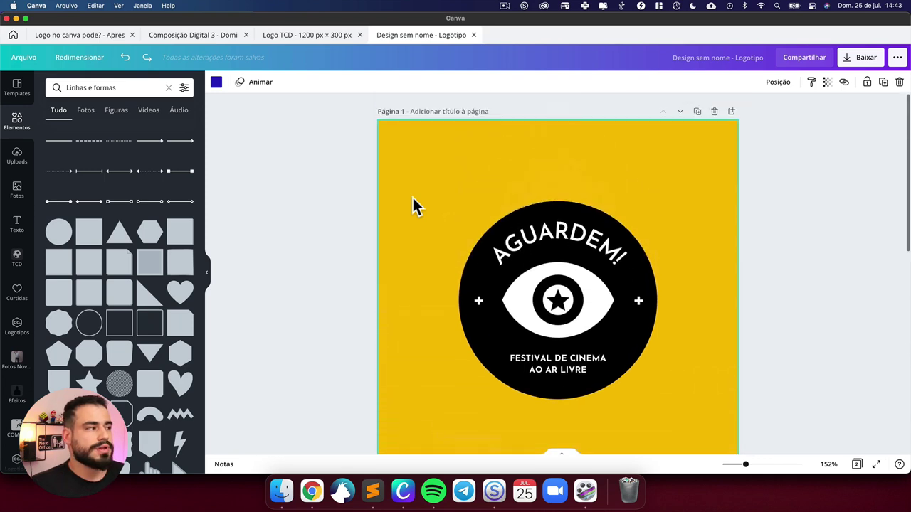
scroll(412, 207, down, 10)
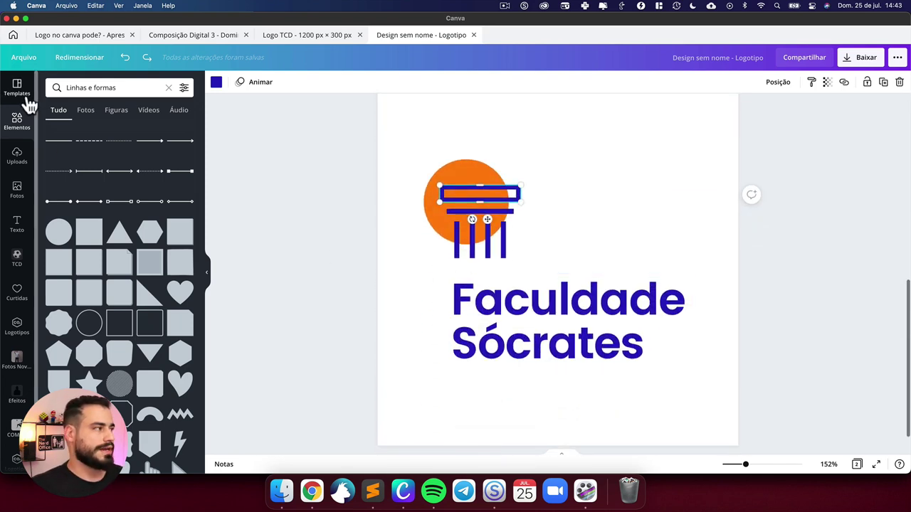
click(21, 96)
scroll(577, 270, up, 1)
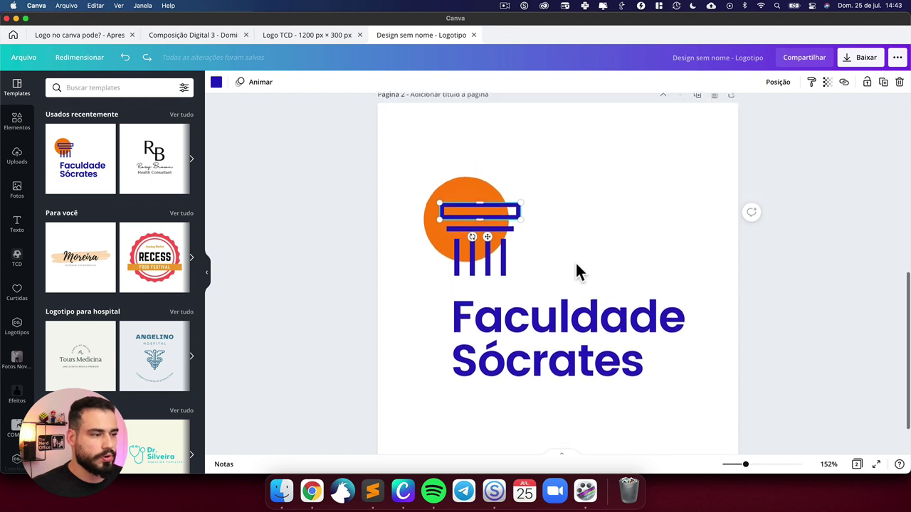
scroll(576, 270, down, 1)
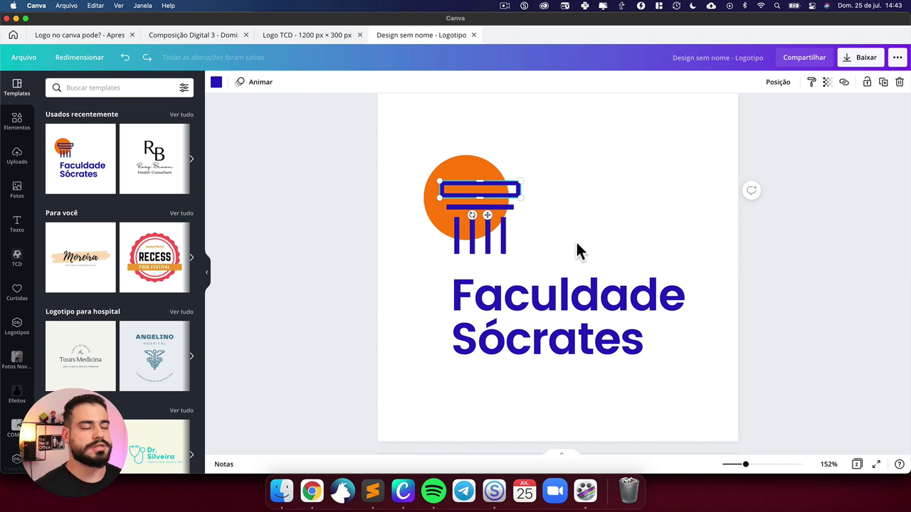
scroll(641, 206, up, 1)
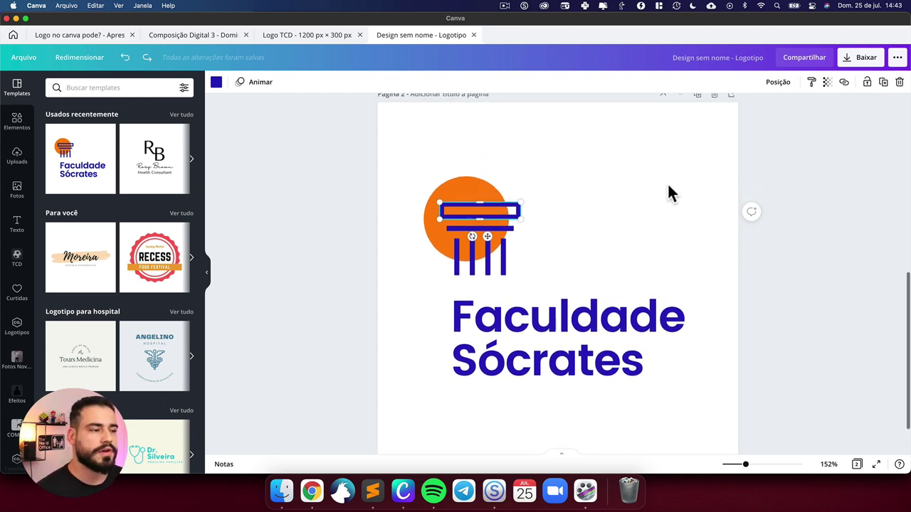
click(731, 97)
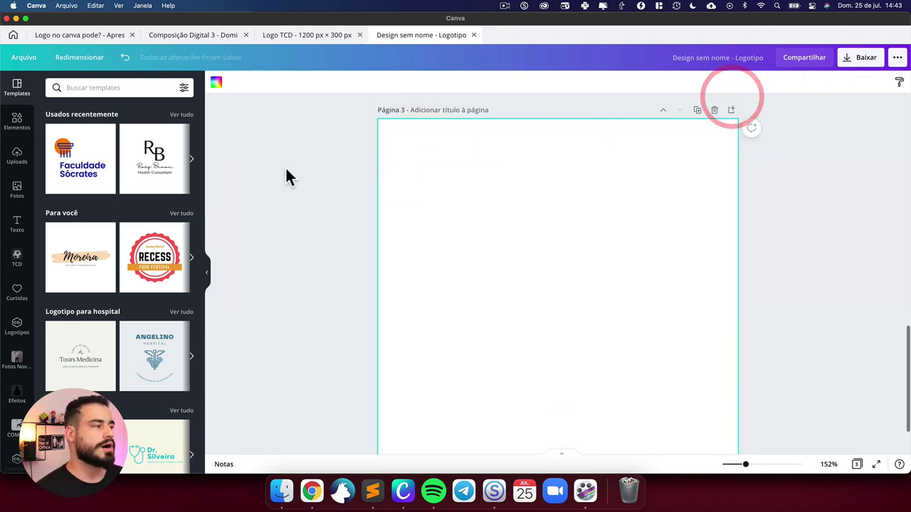
click(157, 167)
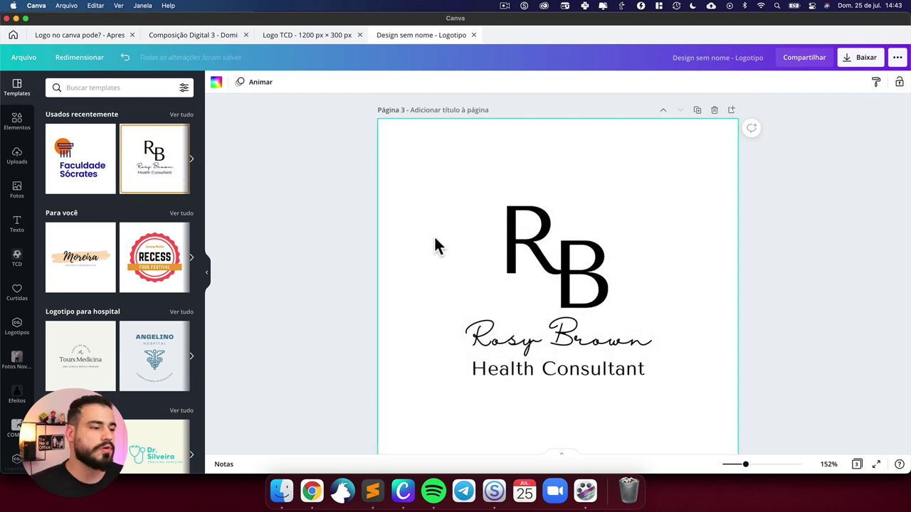
scroll(436, 240, down, 1)
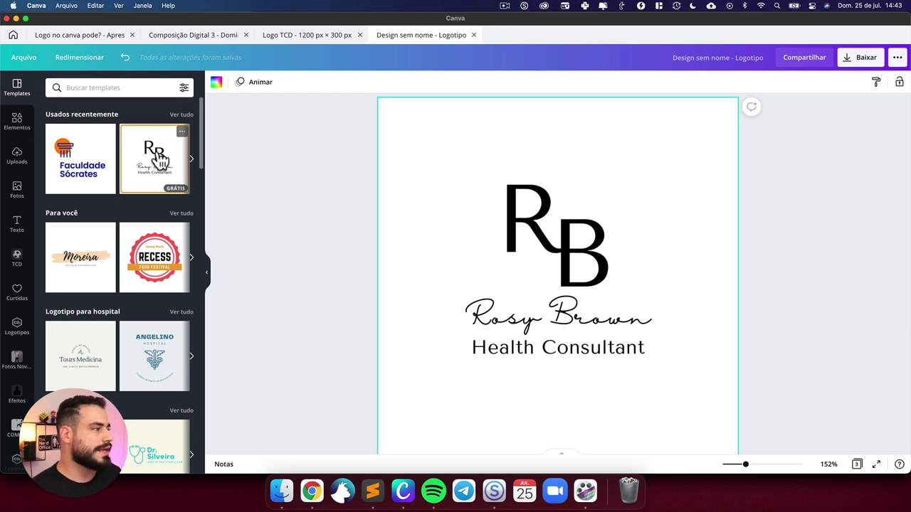
Step: Ungroup the RB monogram on page 3 into separate letters
click(579, 241)
click(732, 83)
click(687, 159)
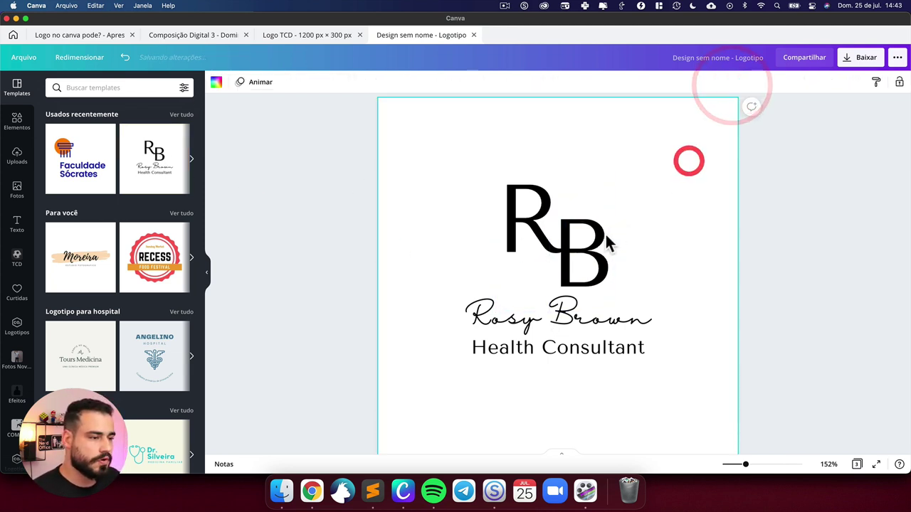
Step: Try shifting the letter B and the signature text, undo the text move, and select all the logo's text elements to check them
drag(605, 240, 583, 244)
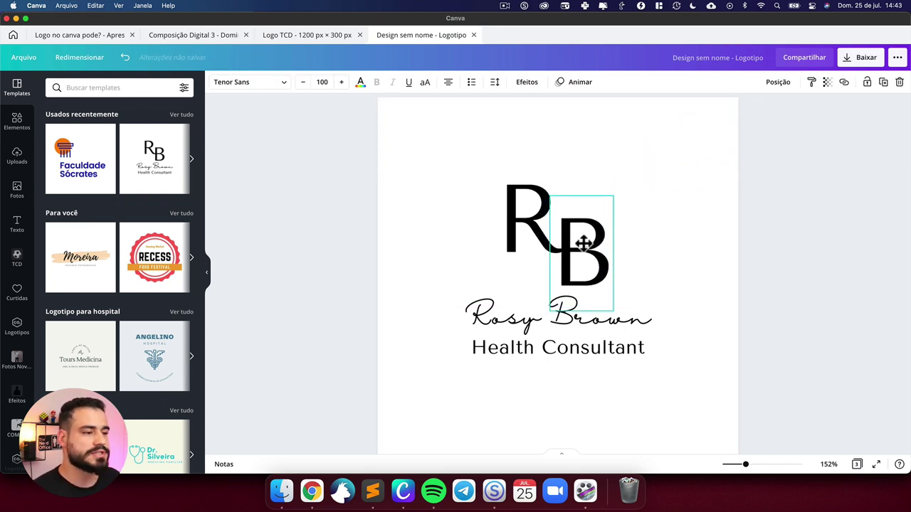
click(646, 234)
drag(466, 160, 669, 390)
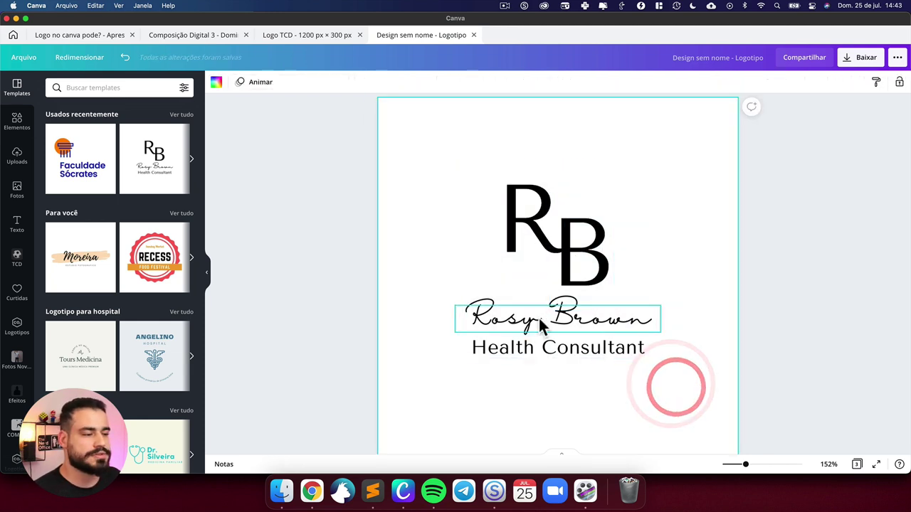
drag(549, 324, 538, 340)
key(super+z)
key(super+a)
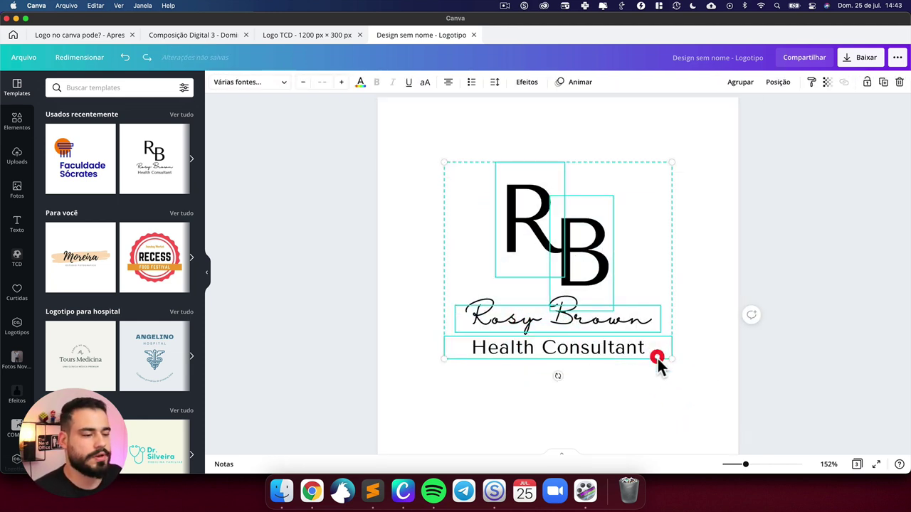
click(661, 371)
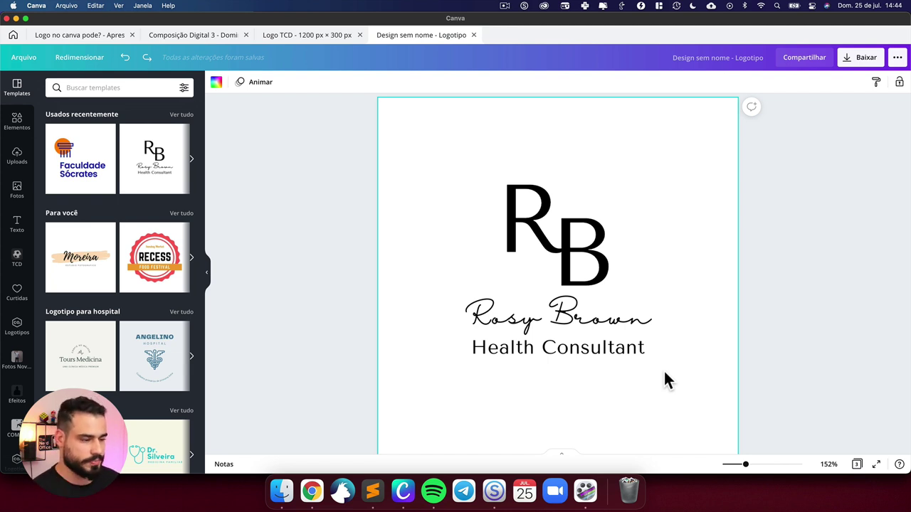
Step: Return to the "Logo no canva pode?" presentation and show the "Como exportar logos dentro do Canva" slide in full screen
scroll(663, 369, down, 2)
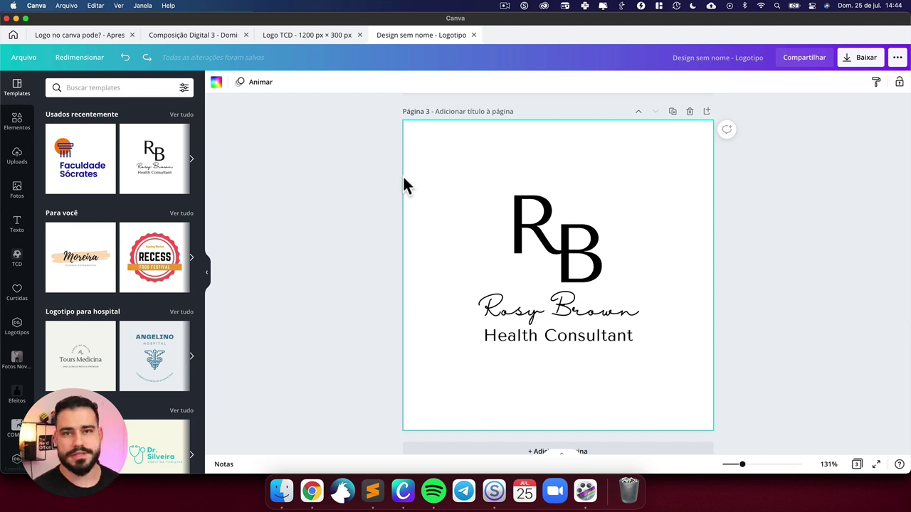
click(81, 35)
scroll(565, 285, down, 15)
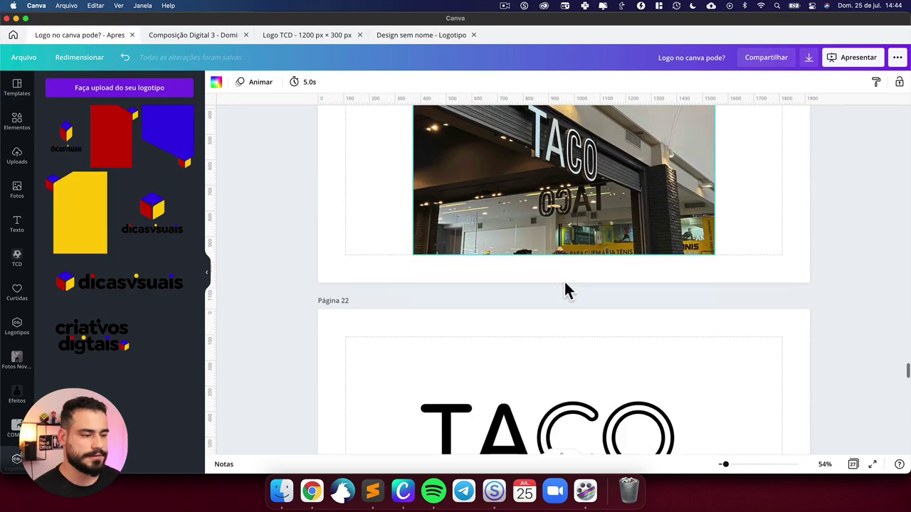
scroll(565, 288, down, 15)
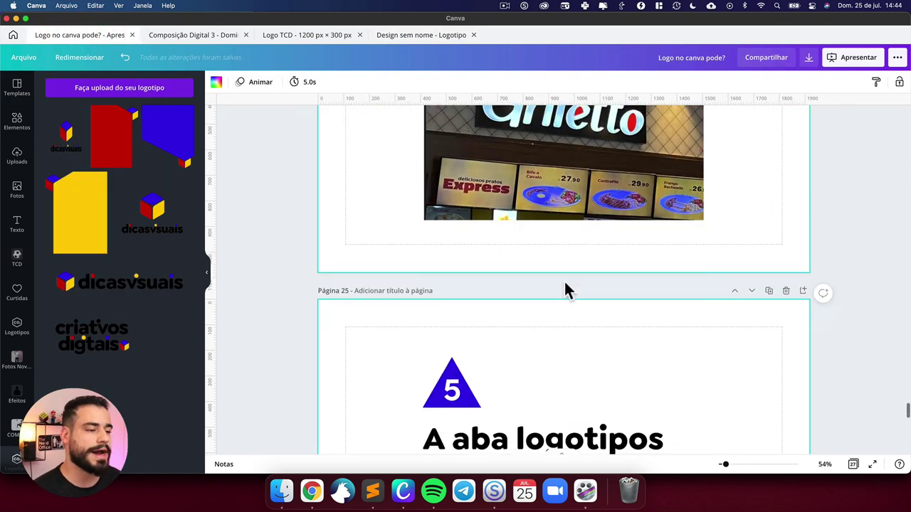
scroll(565, 289, down, 5)
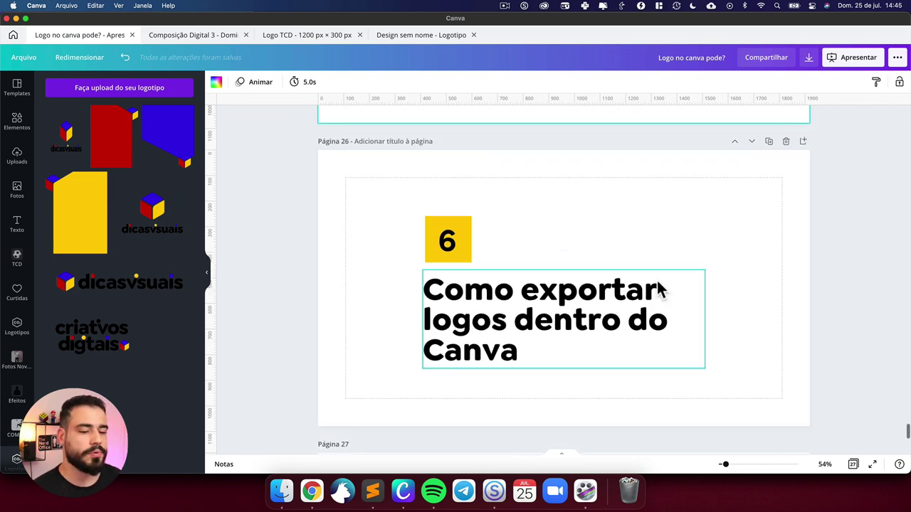
click(872, 464)
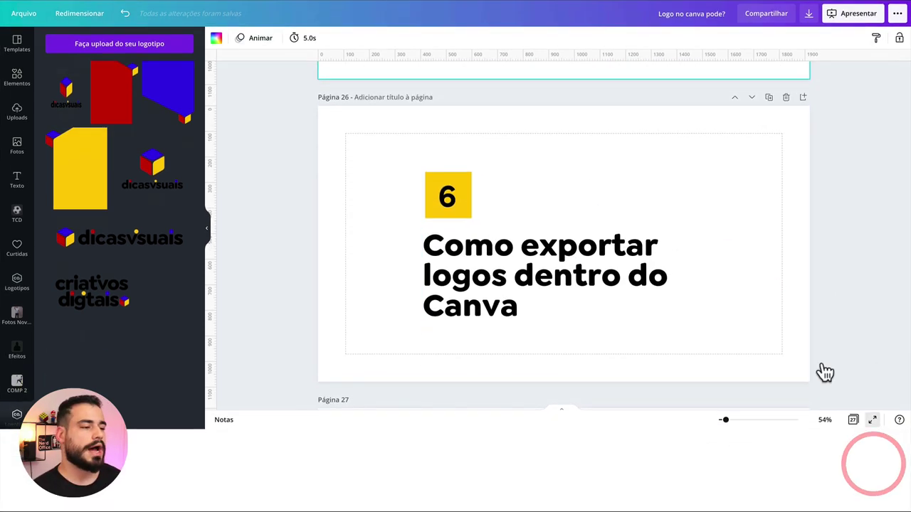
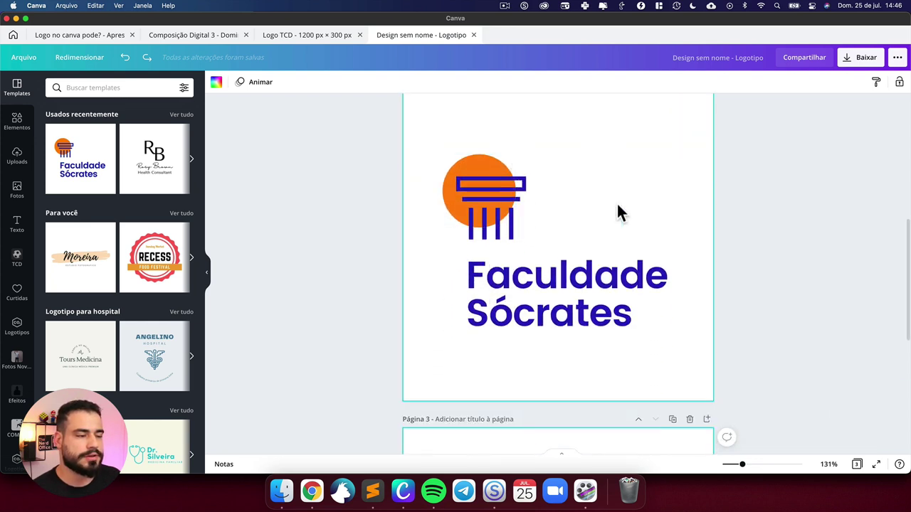
Step: Examine the Faculdade Sócrates text and the logos on pages 1 and 2 of the Logotipo design before exporting
scroll(618, 206, up, 1)
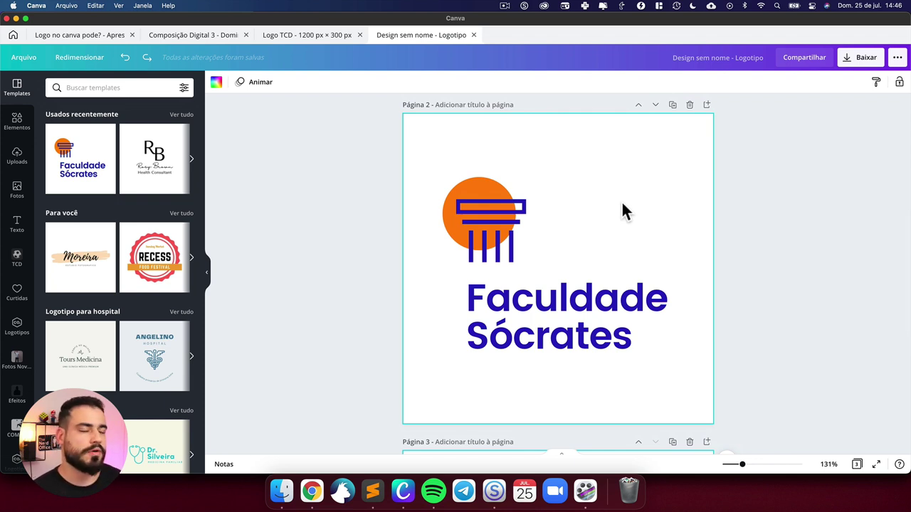
click(531, 307)
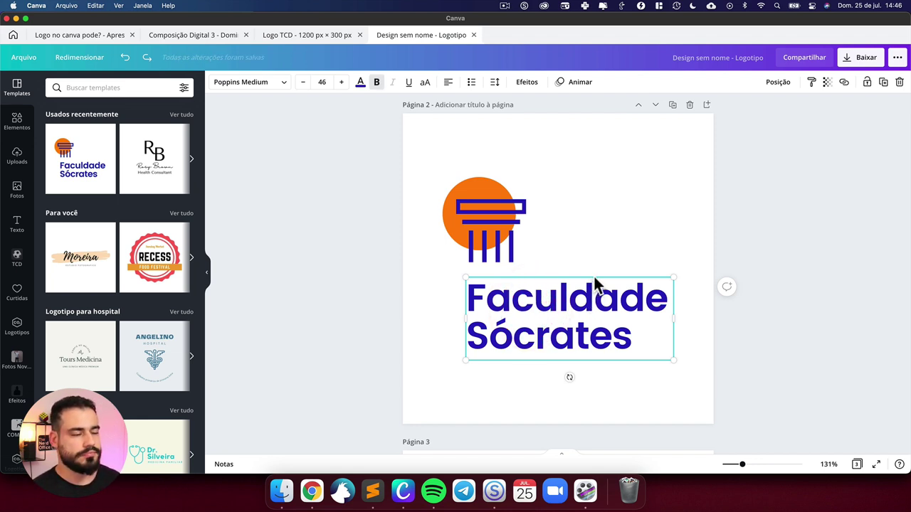
scroll(598, 284, up, 5)
click(547, 217)
scroll(547, 207, up, 2)
click(546, 194)
scroll(560, 240, down, 8)
click(561, 238)
scroll(683, 211, down, 1)
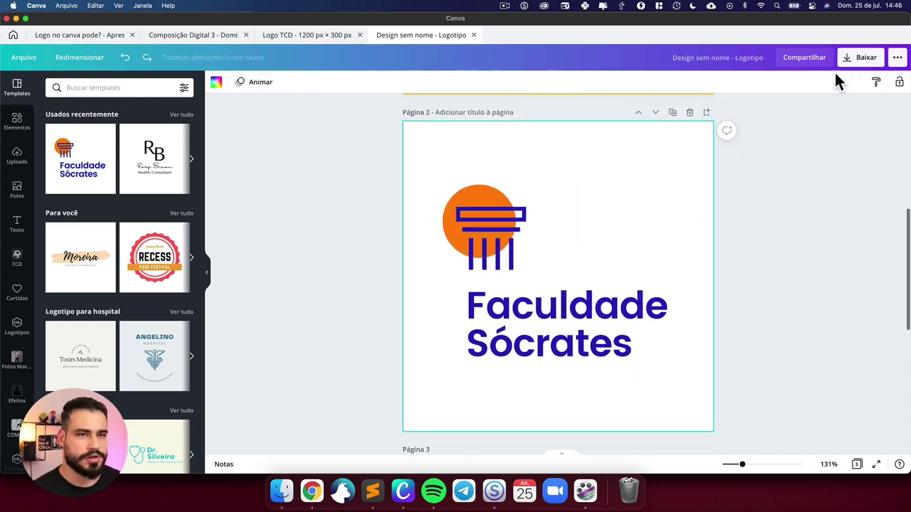
Step: Set the Logotipo design's download format to SVG with a transparent background
click(854, 60)
click(776, 125)
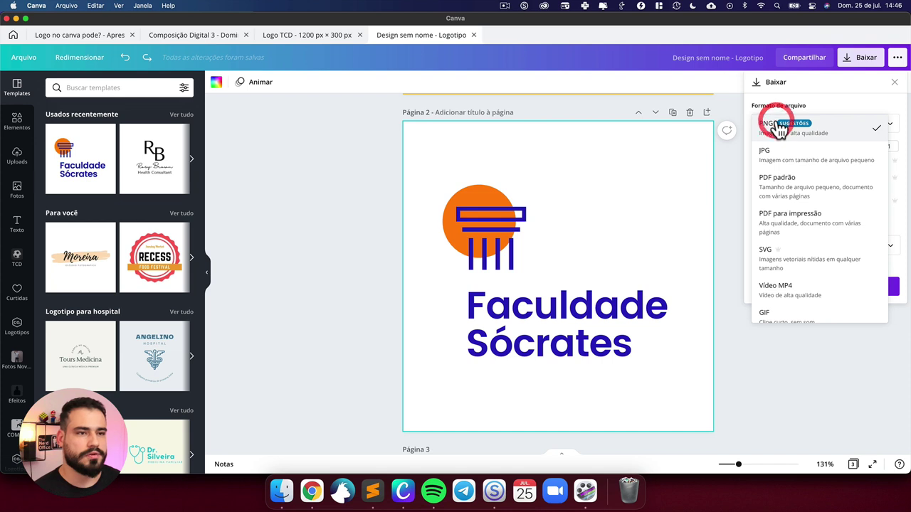
click(788, 263)
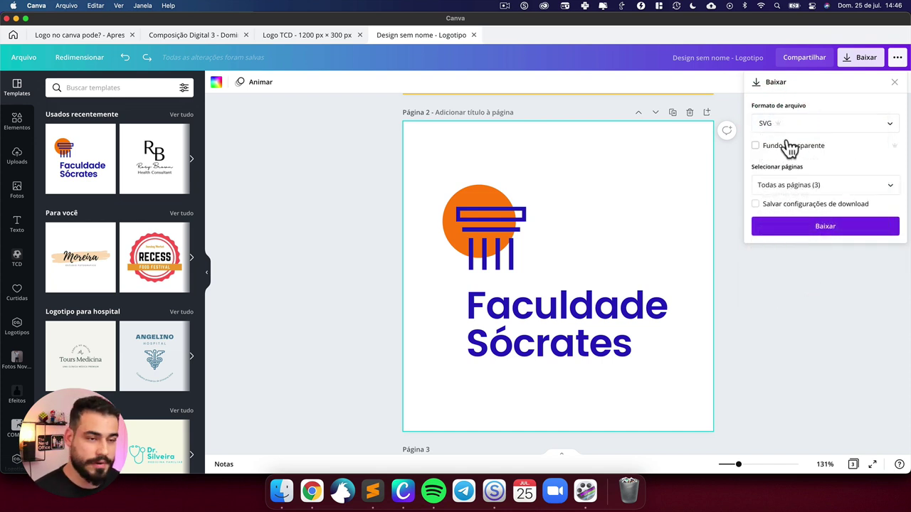
click(757, 146)
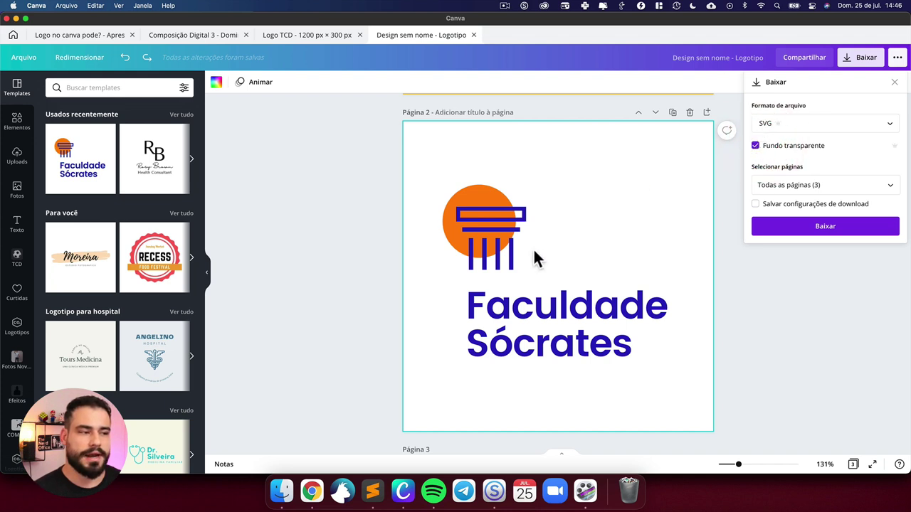
Step: Restrict the SVG download to page 2 of the Logotipo design
click(815, 184)
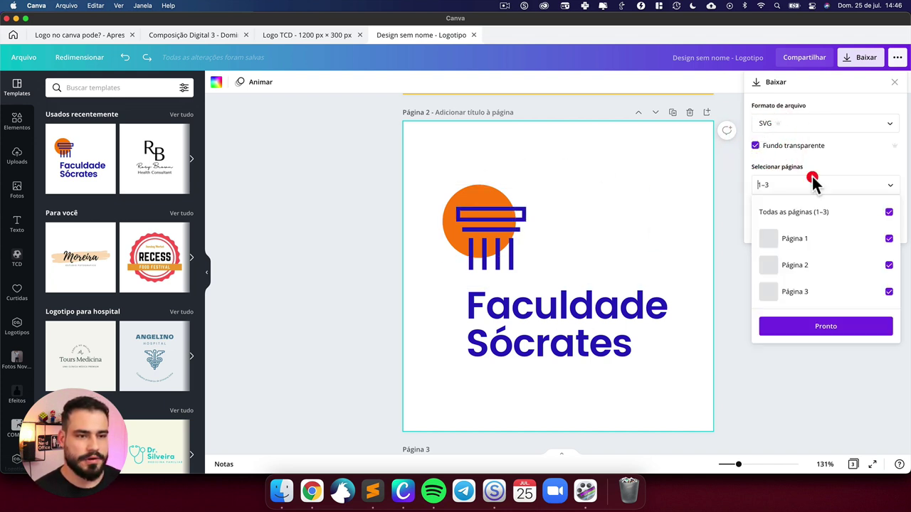
click(796, 211)
click(799, 264)
click(801, 325)
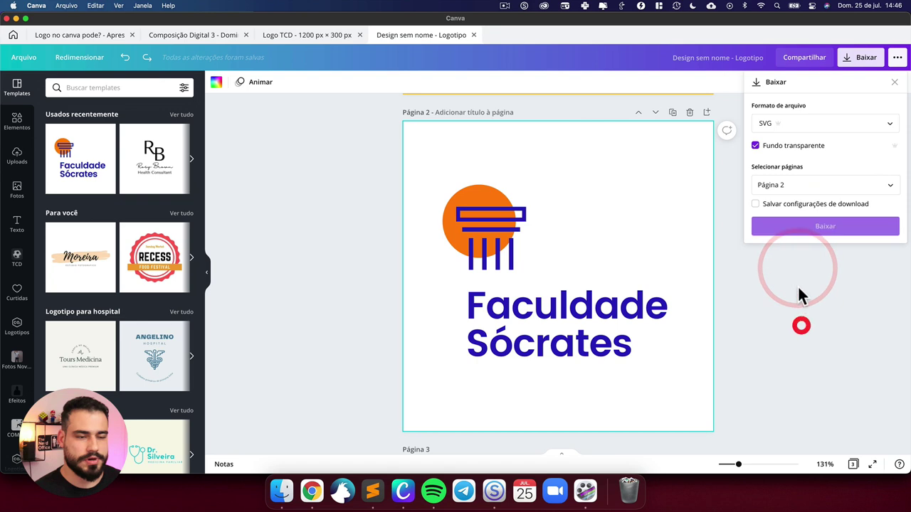
Step: Download the page and save it in the Mesa folder as "logo 1.svg", closing the business card offer
click(799, 226)
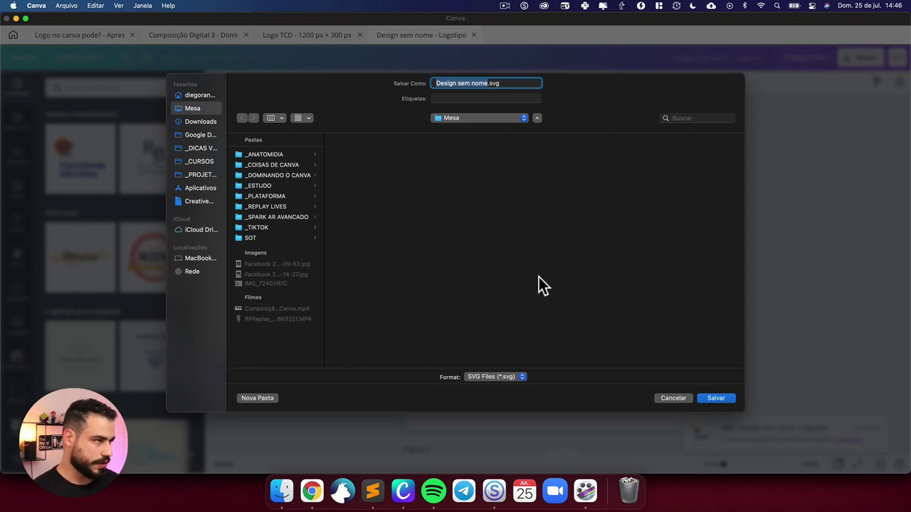
text(1)
text(logo)
key(Return)
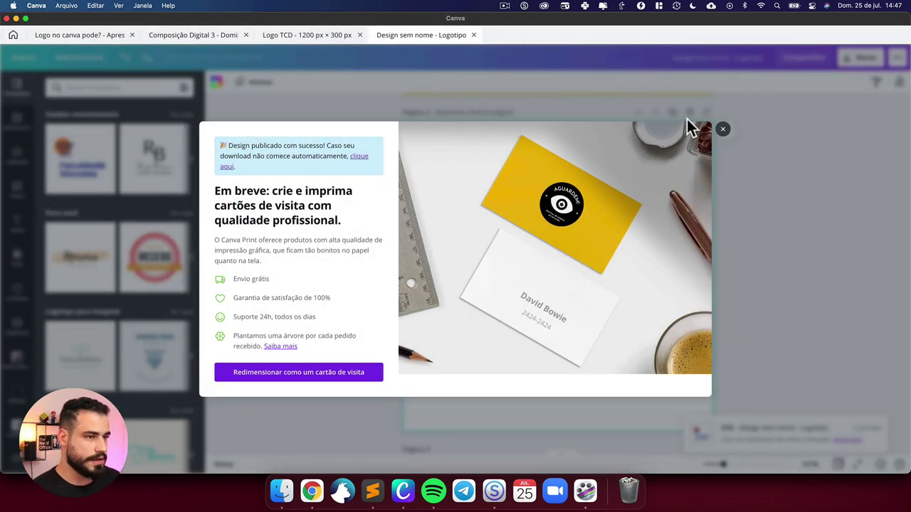
click(722, 129)
Step: Upload "logo 1.svg" from the Mesa folder and place it on a new blank page after page 2
click(706, 113)
click(420, 187)
click(15, 155)
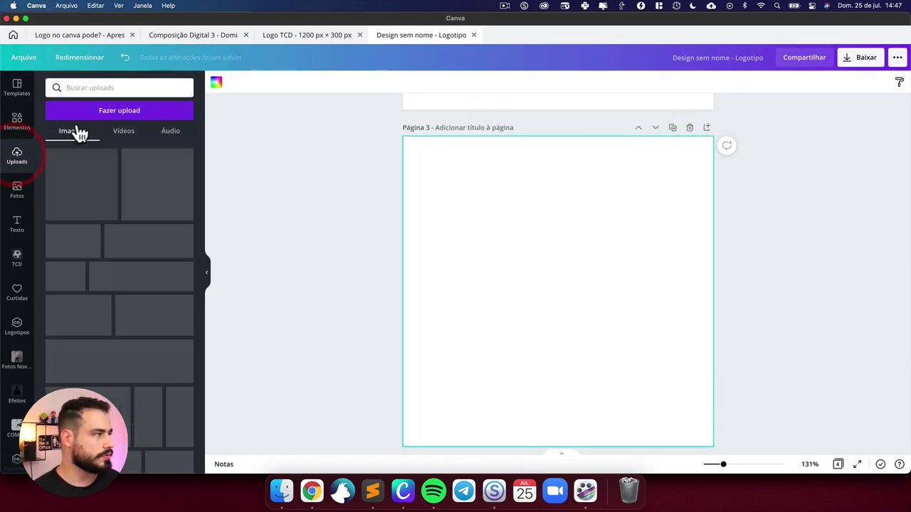
click(93, 113)
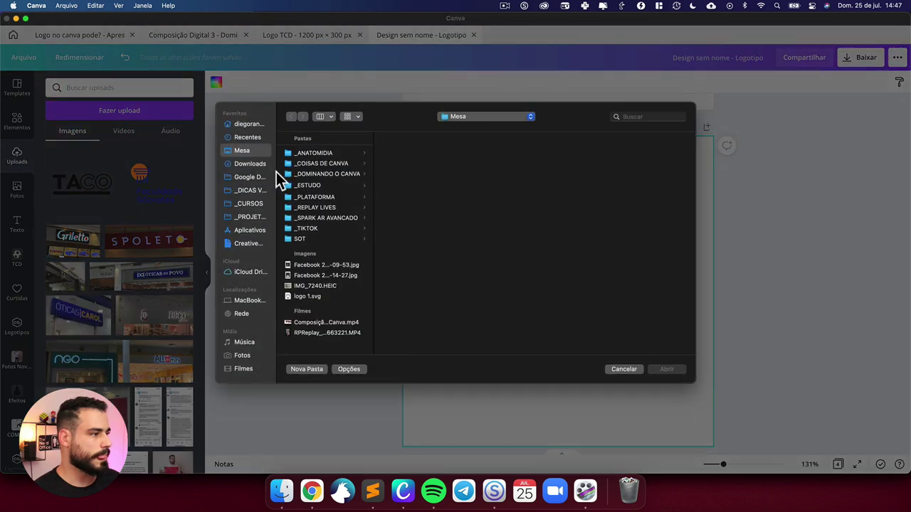
double_click(310, 297)
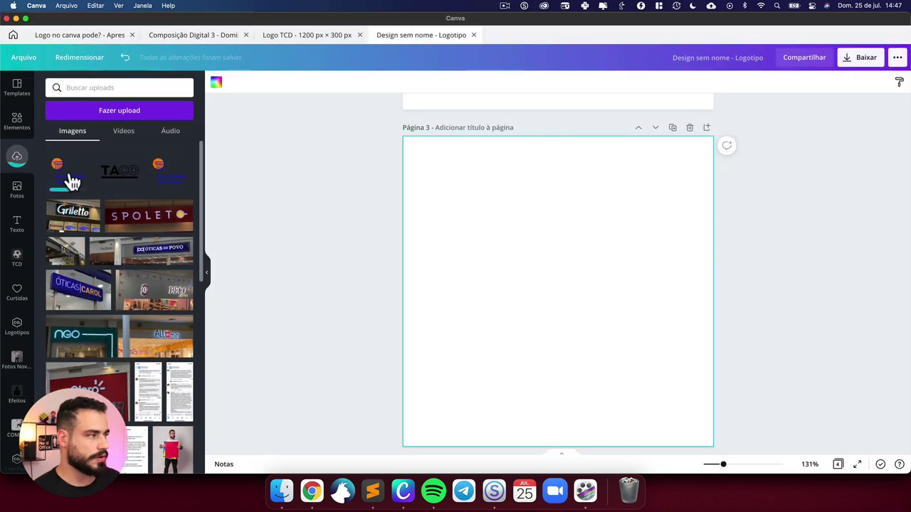
click(71, 181)
drag(495, 230, 420, 178)
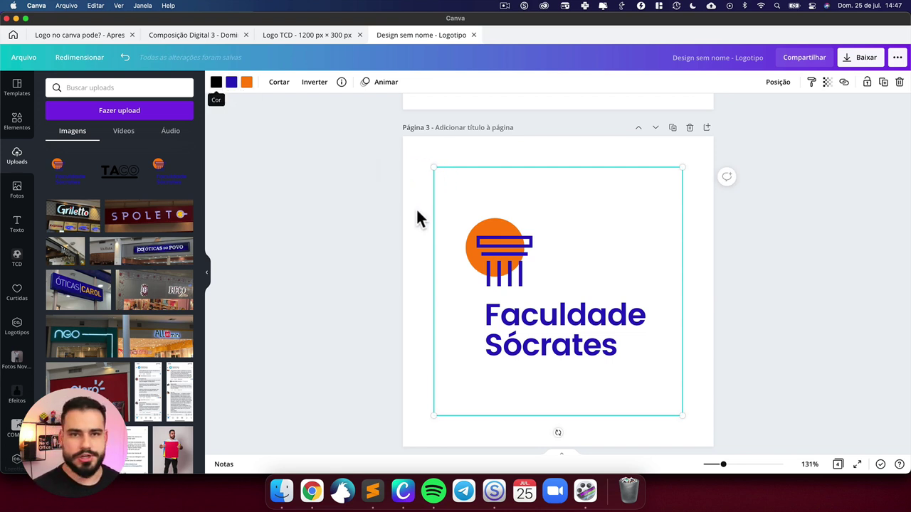
Step: Recolour the imported logo on page 3: change its black swatch to dark blue, the column icon to black and the circle to yellow
click(217, 83)
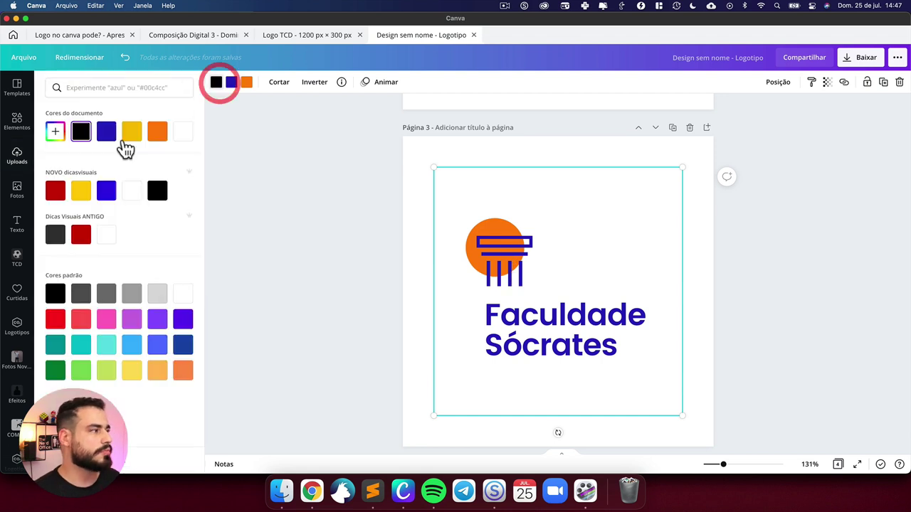
click(151, 132)
click(106, 132)
click(232, 83)
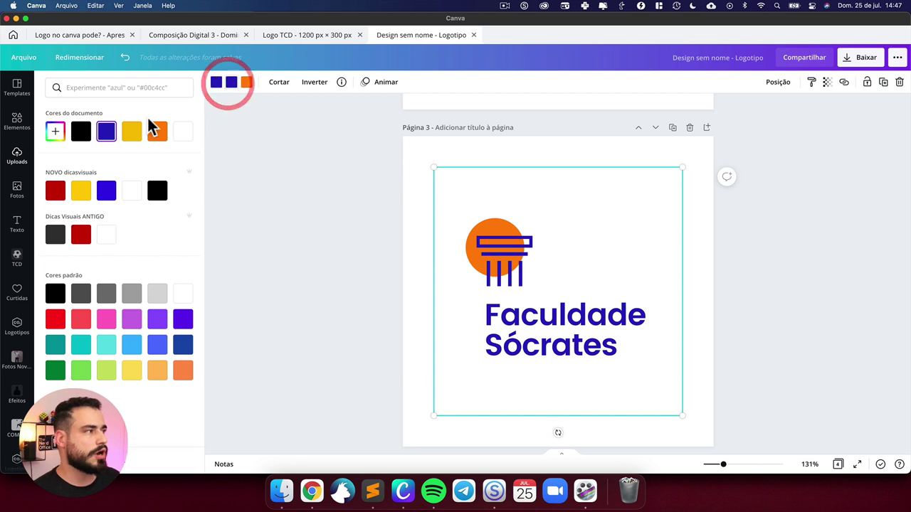
click(81, 133)
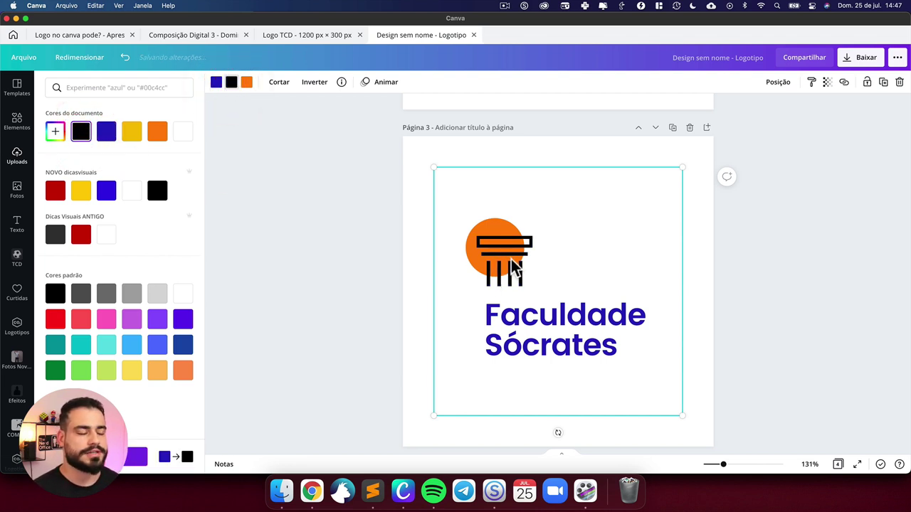
click(246, 83)
click(132, 132)
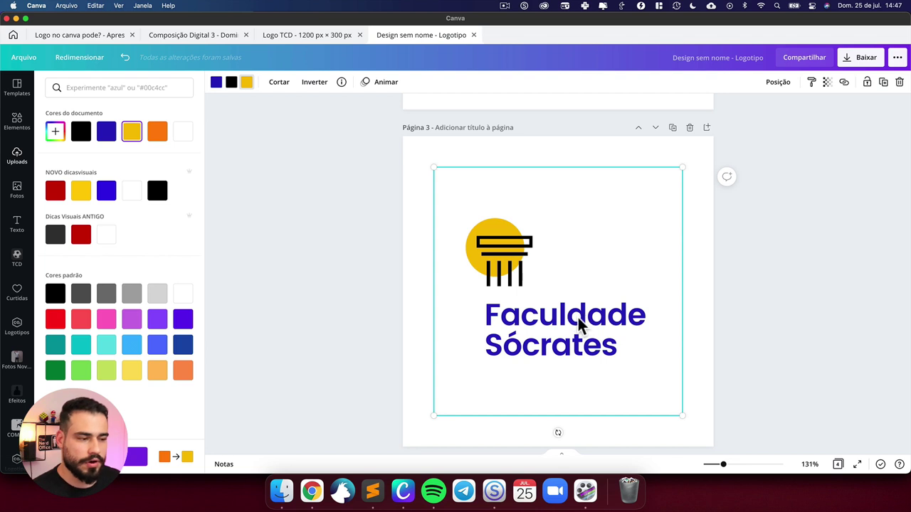
Step: Check whether the imported logo's text is editable and select the separate elements of the original logo on page 2 for comparison
double_click(574, 317)
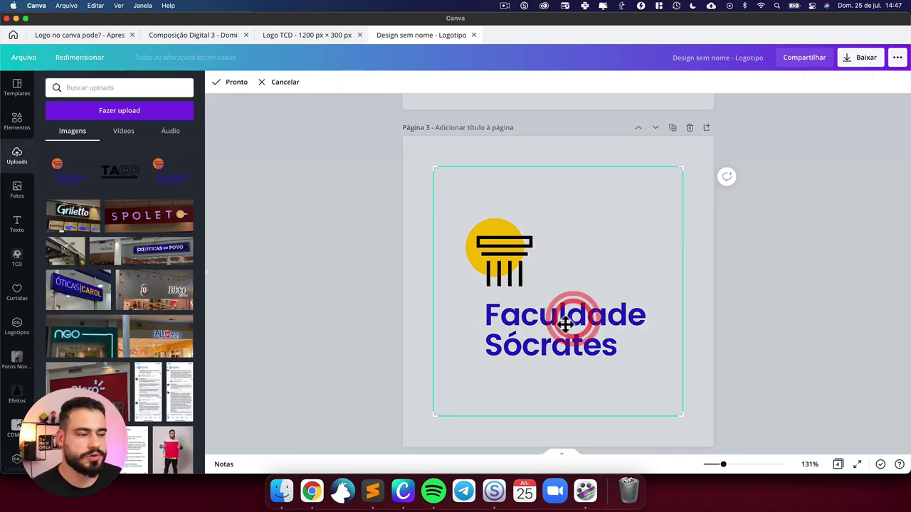
click(289, 298)
scroll(533, 311, up, 5)
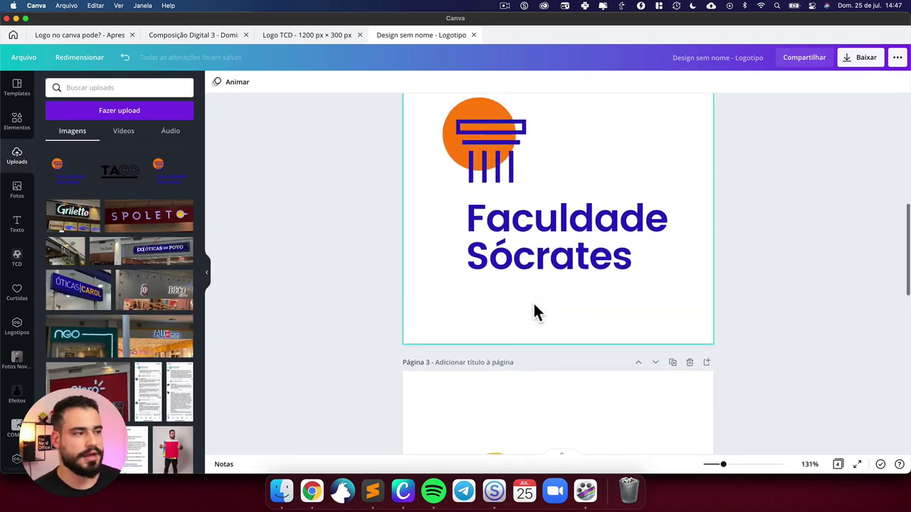
drag(404, 159, 598, 360)
scroll(597, 359, down, 5)
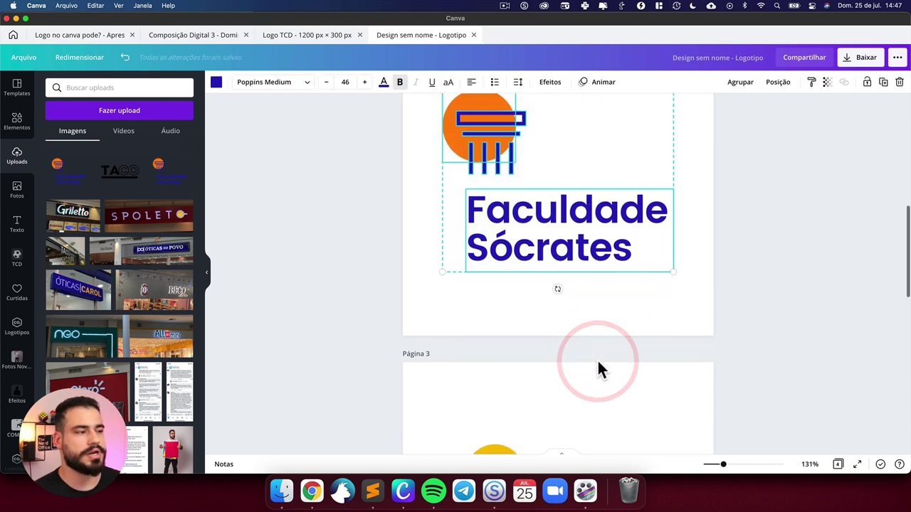
Step: Scale the imported logo on page 3 down slightly
click(597, 363)
mouse_move(684, 443)
mouse_down()
mouse_move(502, 282)
mouse_move(679, 432)
mouse_up()
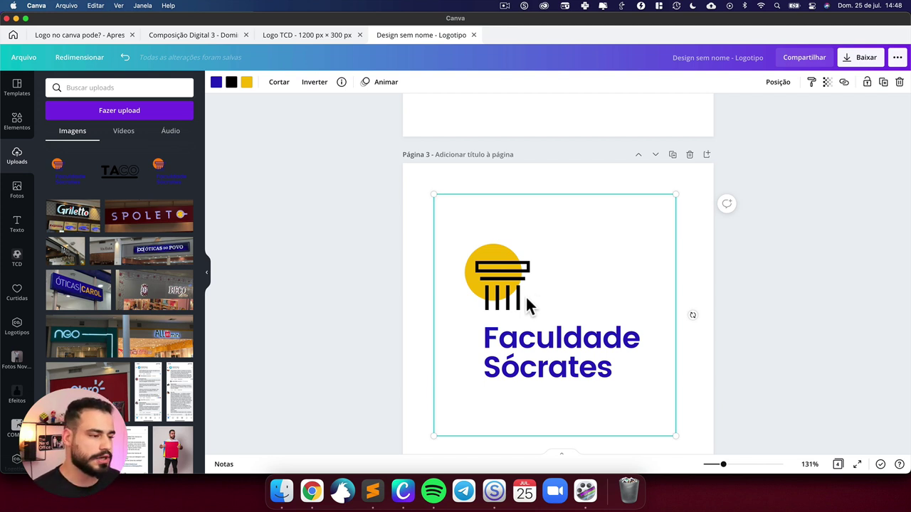
scroll(526, 310, down, 1)
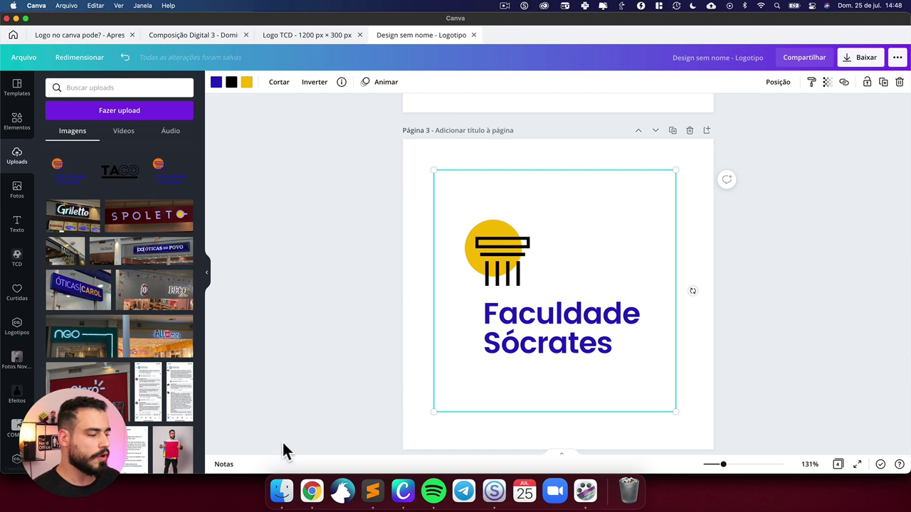
Step: Switch to Finder and preview "logo 1.svg" in the Mesa folder
click(281, 490)
click(648, 290)
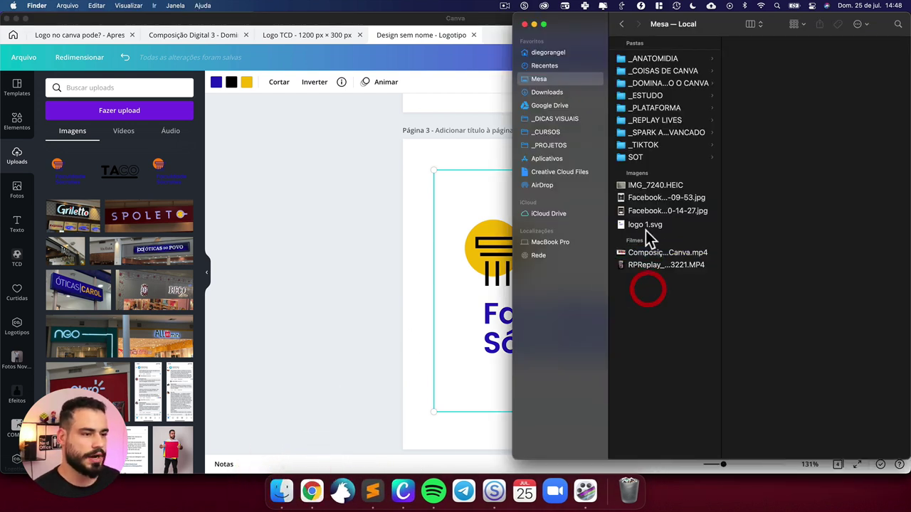
click(646, 226)
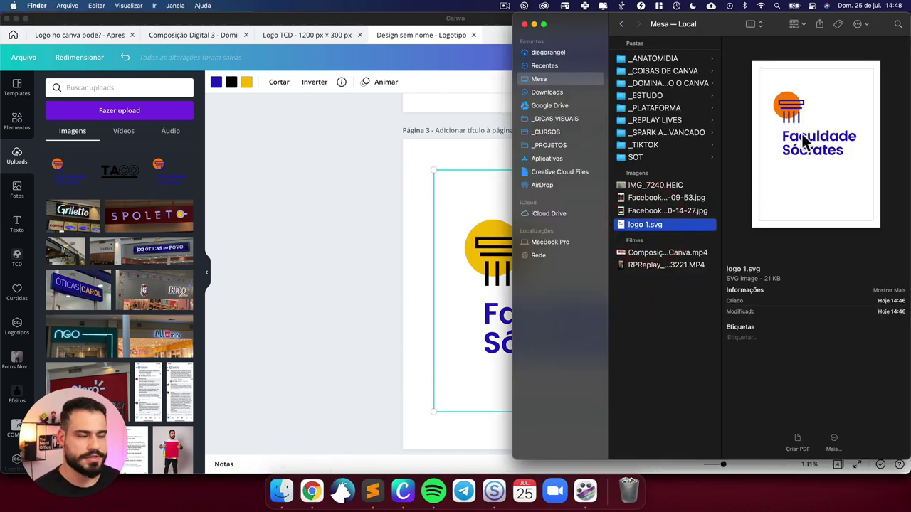
Step: Switch to Chrome and bring up the CloudConvert page
click(311, 488)
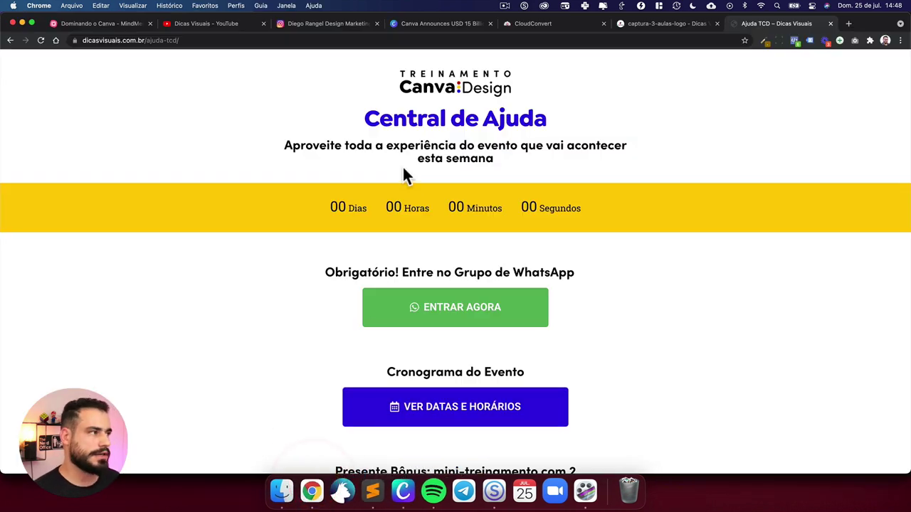
click(559, 26)
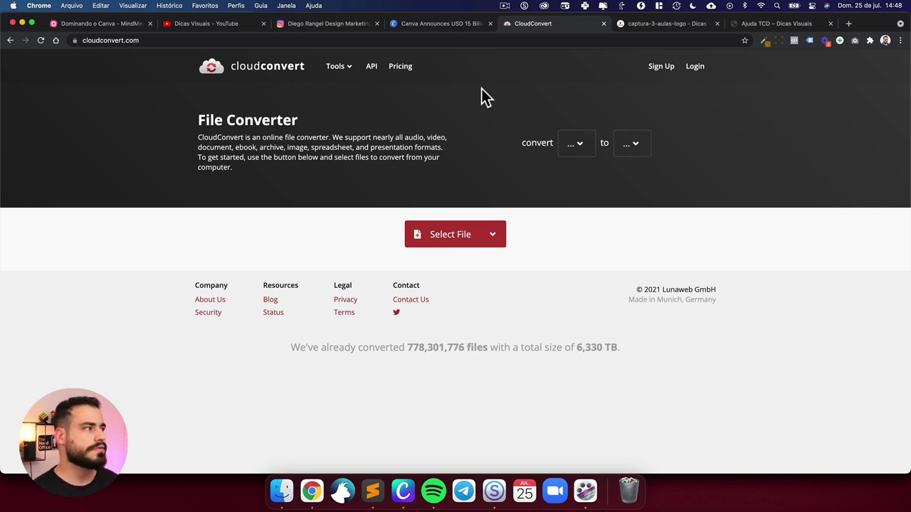
Step: Search Google for "svg to pdf" in a new browser tab and look through the results for converters
super+click(56, 40)
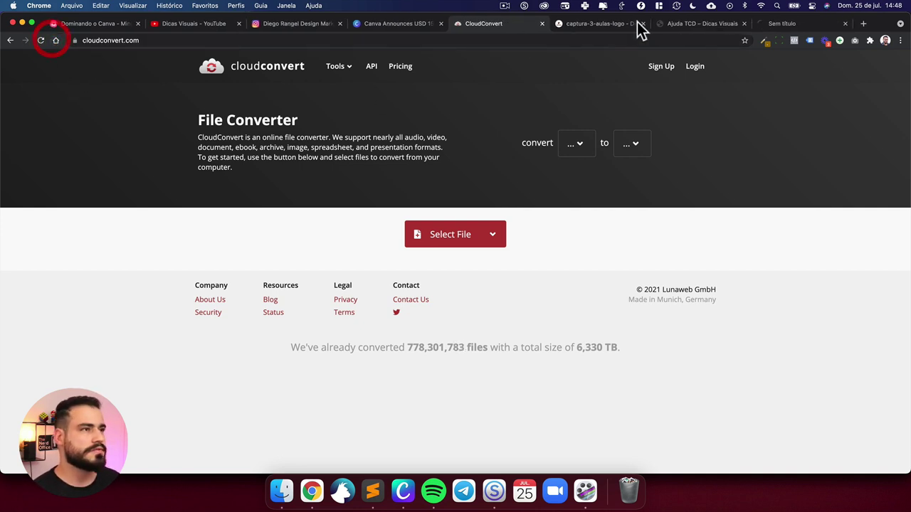
click(768, 27)
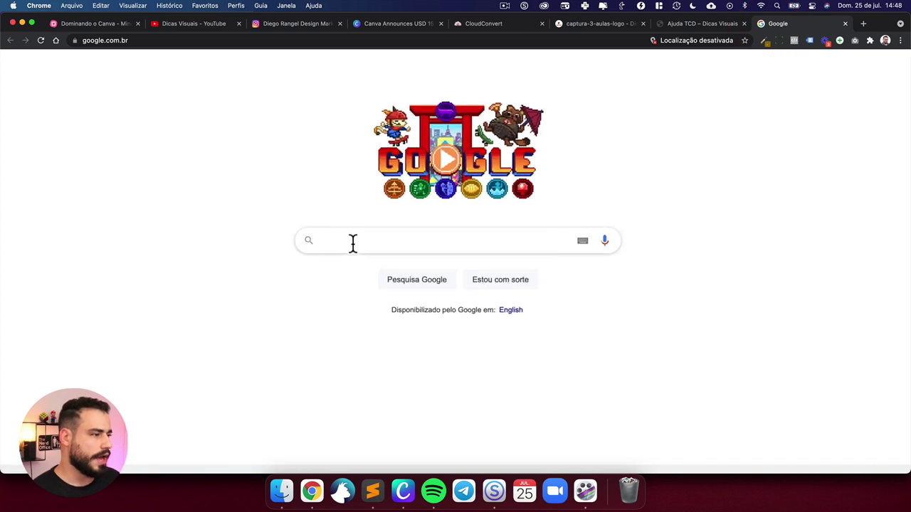
text(svg to )
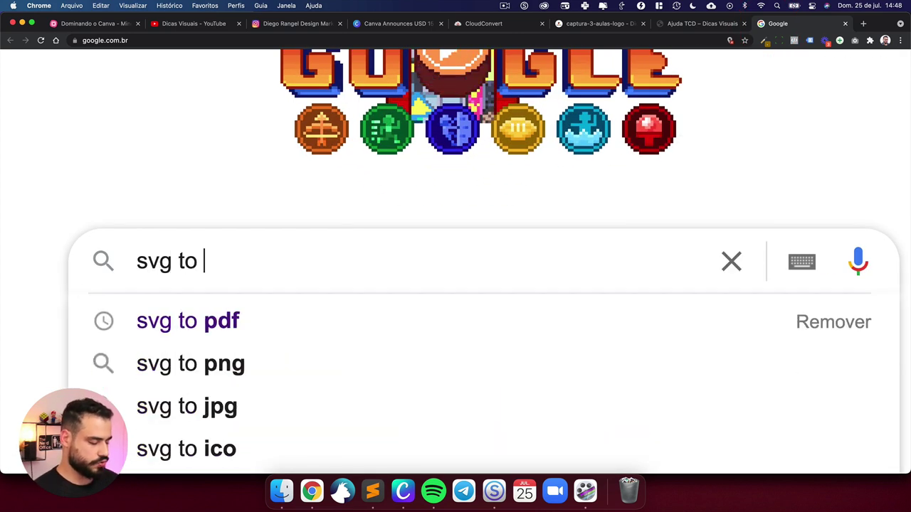
text(pdf)
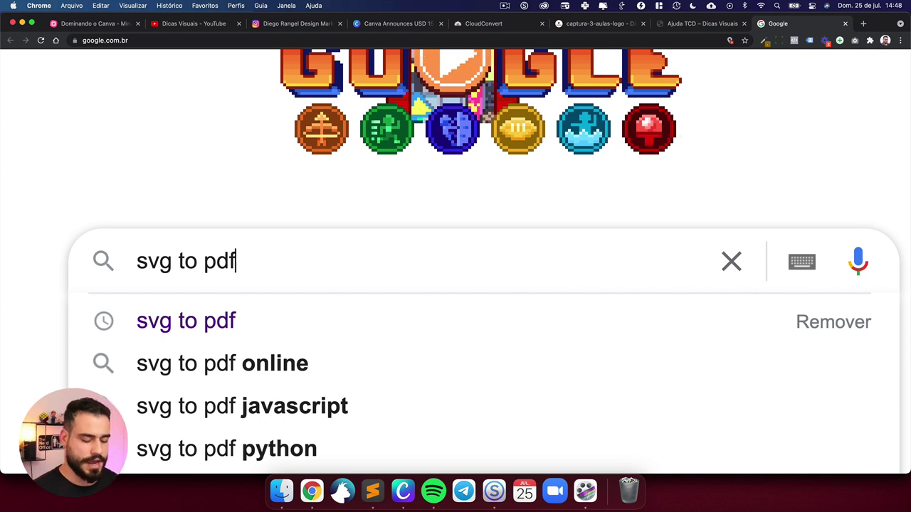
key(Return)
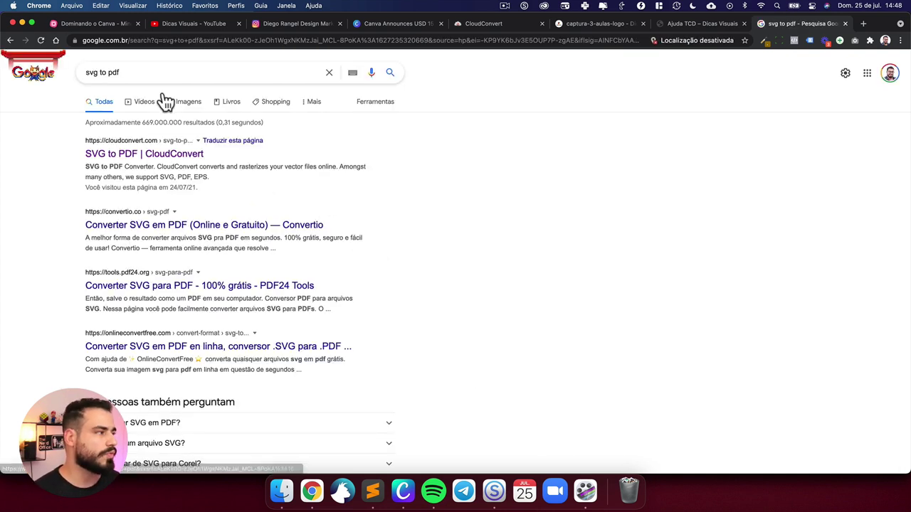
scroll(161, 280, down, 3)
scroll(161, 280, down, 10)
scroll(158, 277, up, 9)
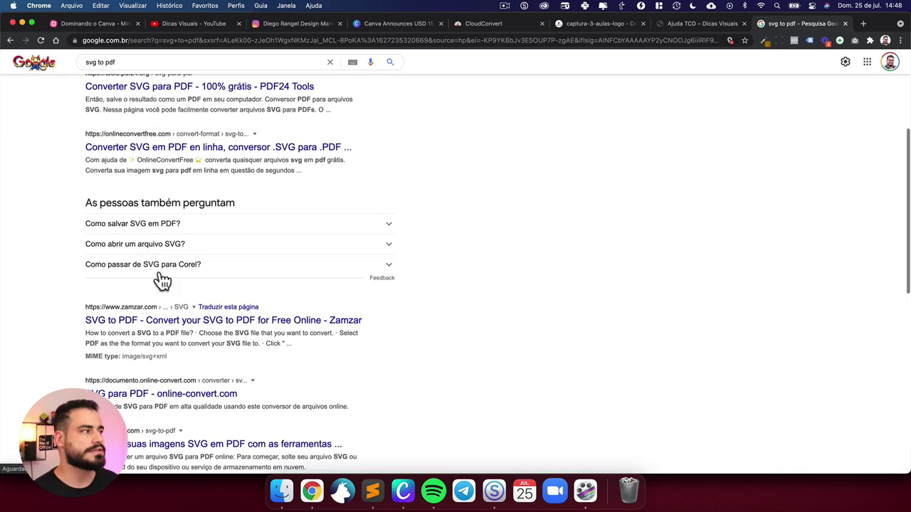
scroll(160, 274, up, 4)
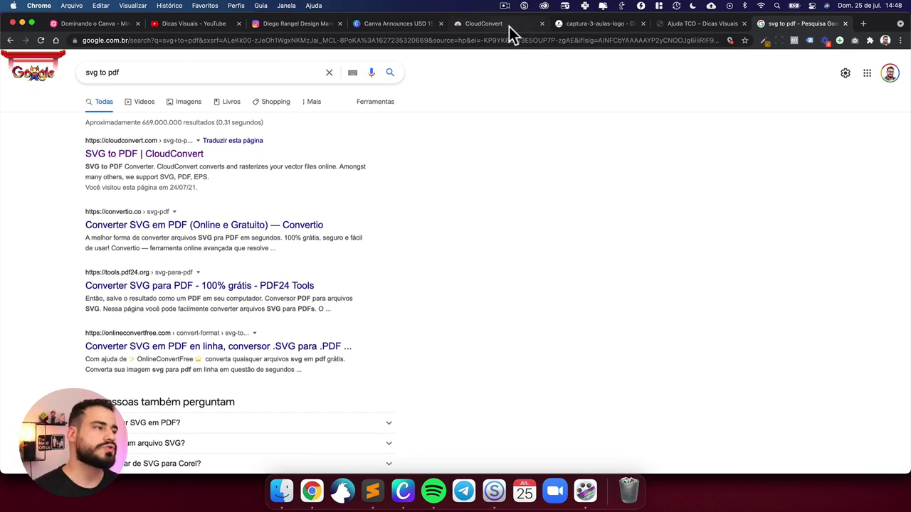
Step: Return to CloudConvert and set the conversion from SVG to PDF
click(509, 26)
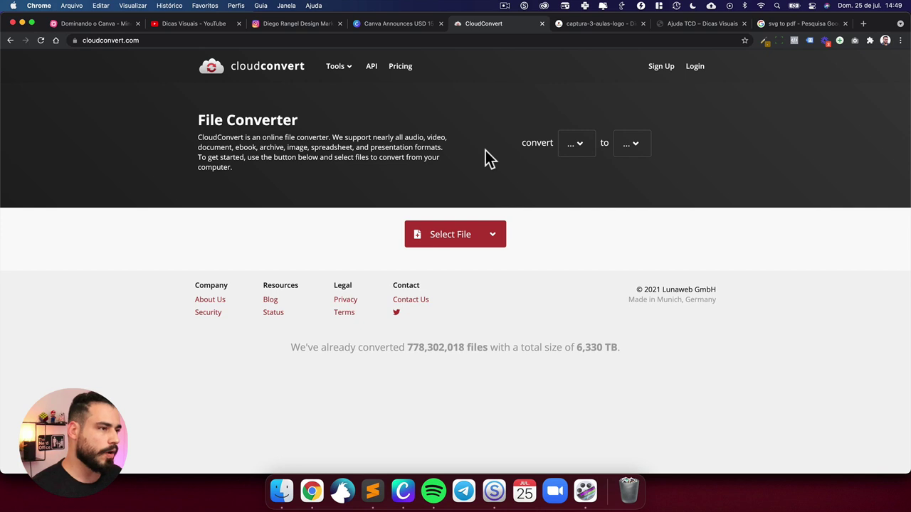
click(574, 145)
text(svg)
click(460, 193)
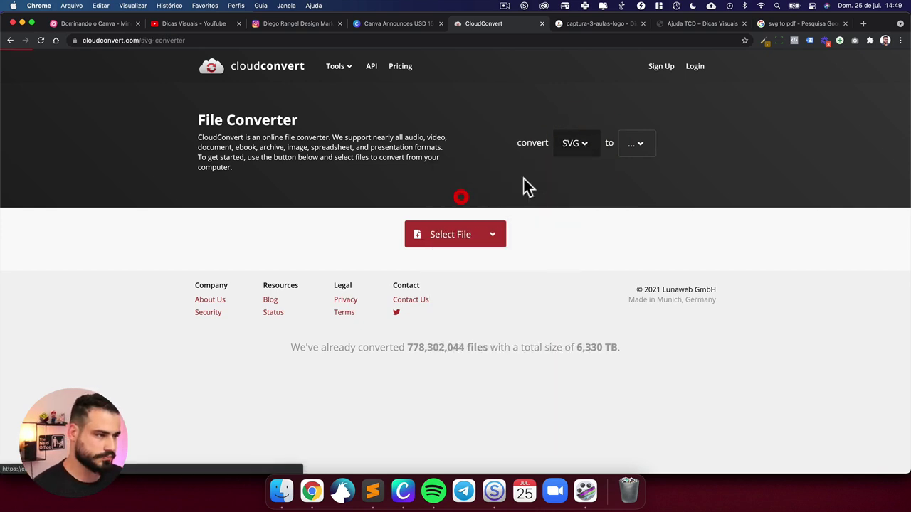
click(632, 155)
text(pdf)
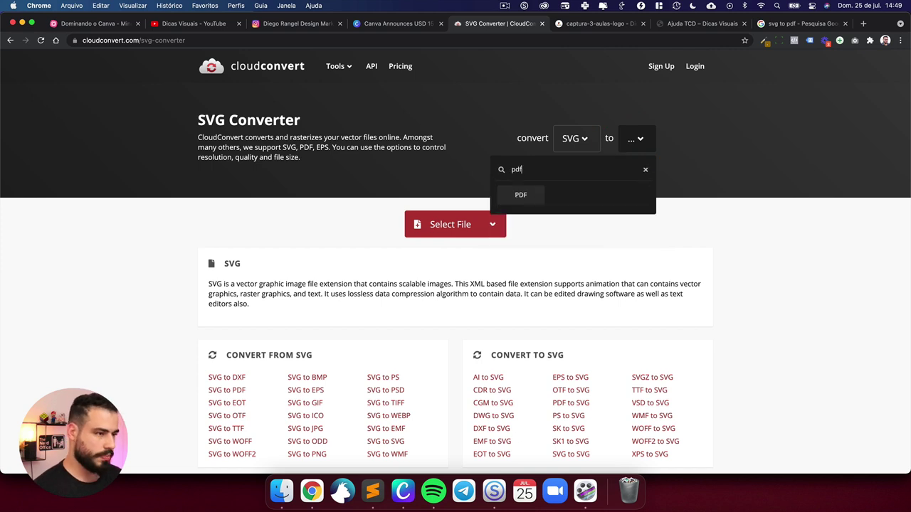
click(532, 190)
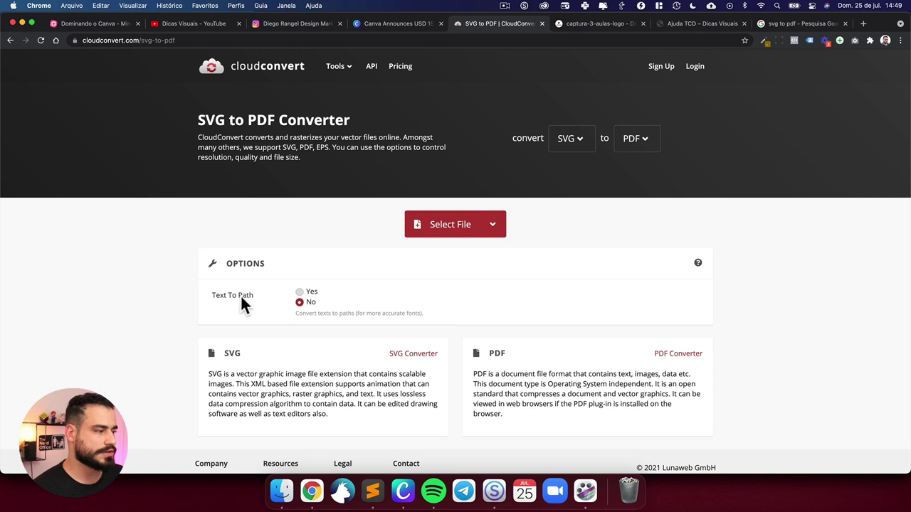
Step: Enable the text to path option and convert "logo 1.svg" from the Mesa folder to PDF
click(304, 292)
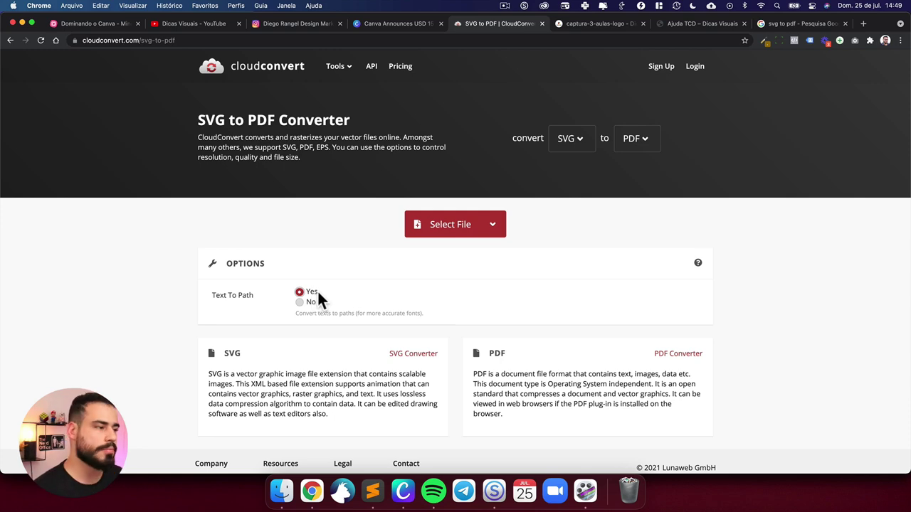
click(425, 234)
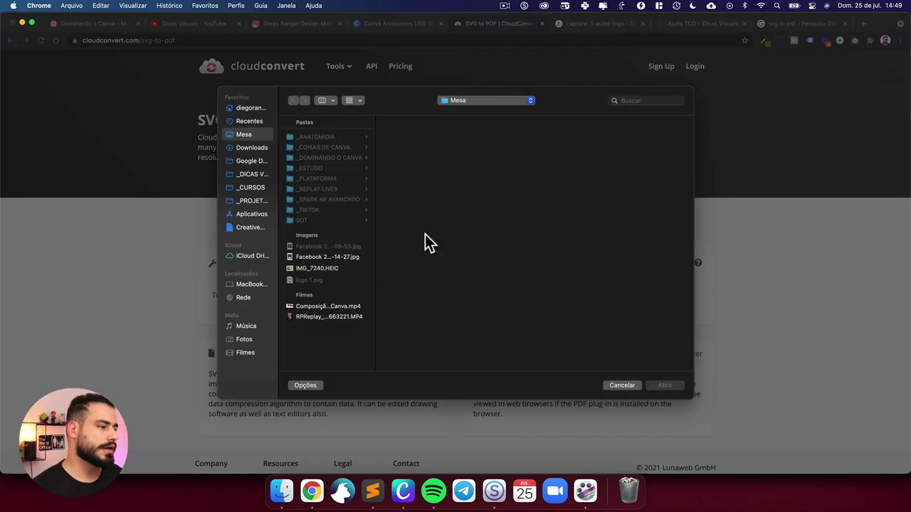
click(313, 280)
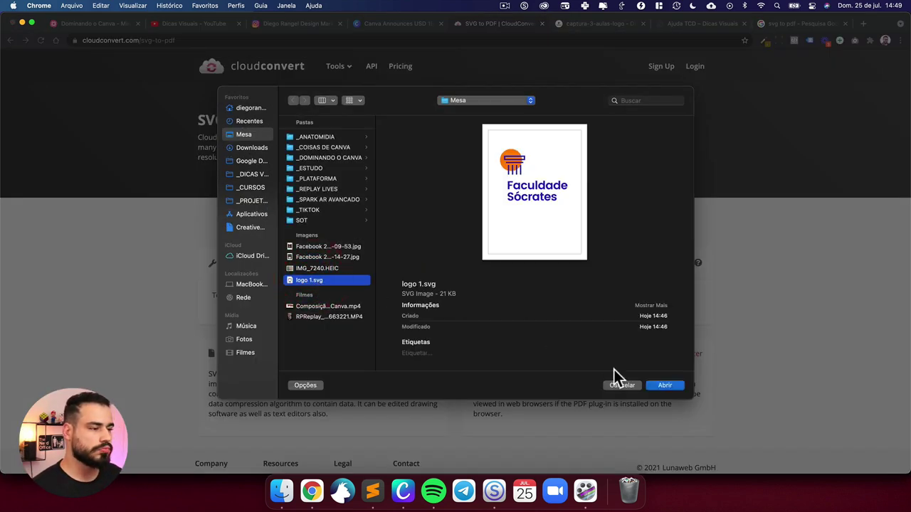
click(664, 386)
click(670, 263)
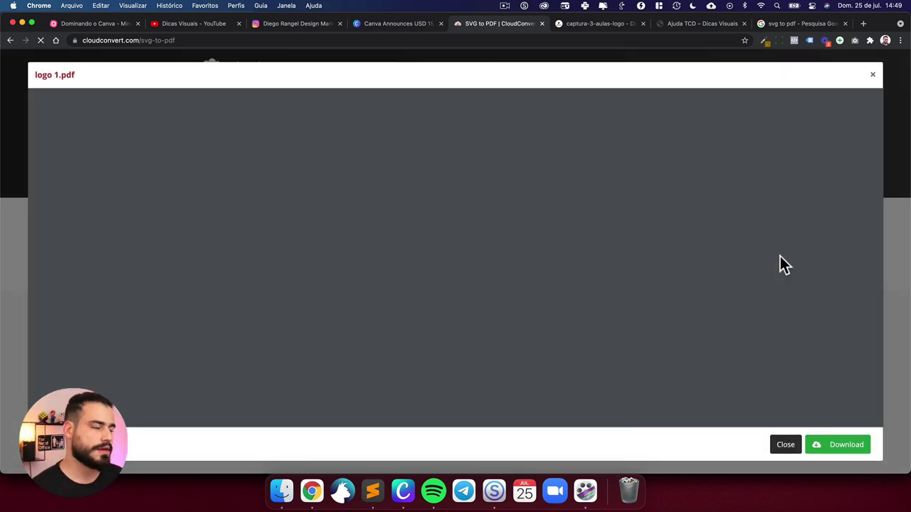
Step: Download the converted PDF to the Mesa folder as "logo 2.pdf" and close its preview
click(838, 449)
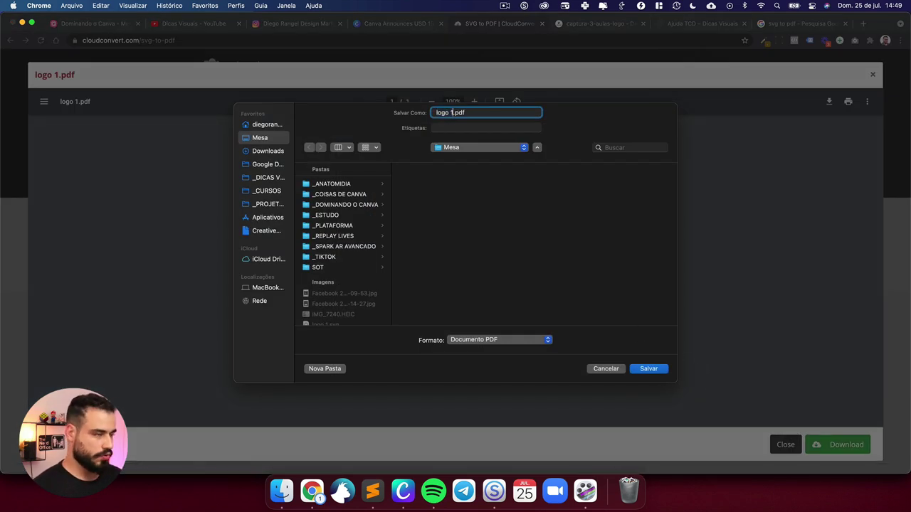
key(Return)
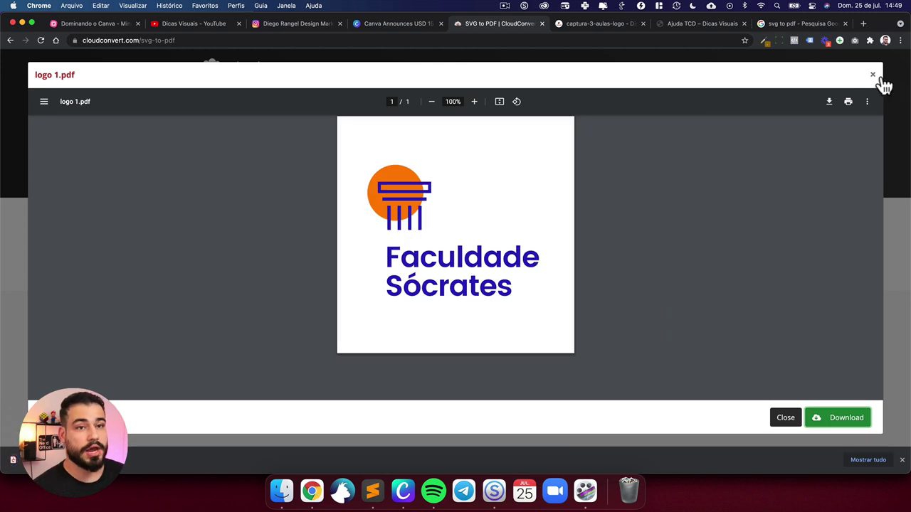
click(871, 75)
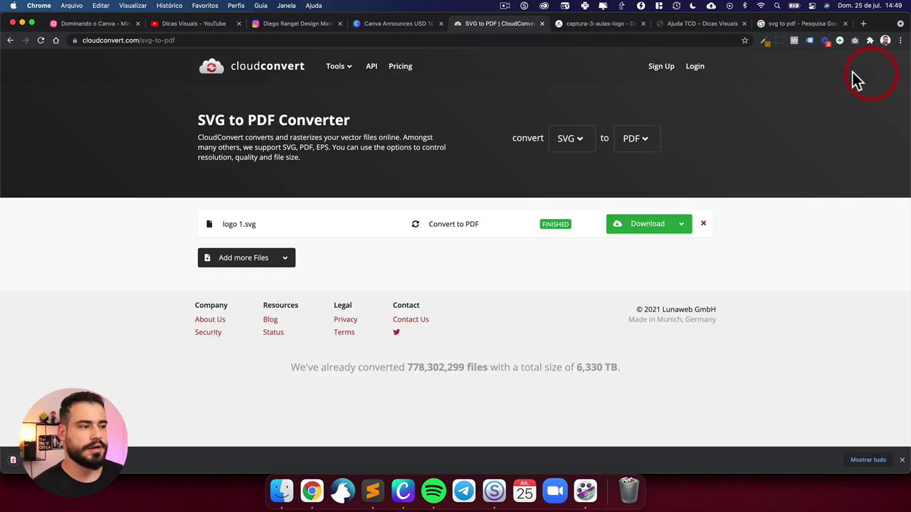
Step: Set the converter's source format to PDF and its target format to SVG
click(576, 143)
text(pdf)
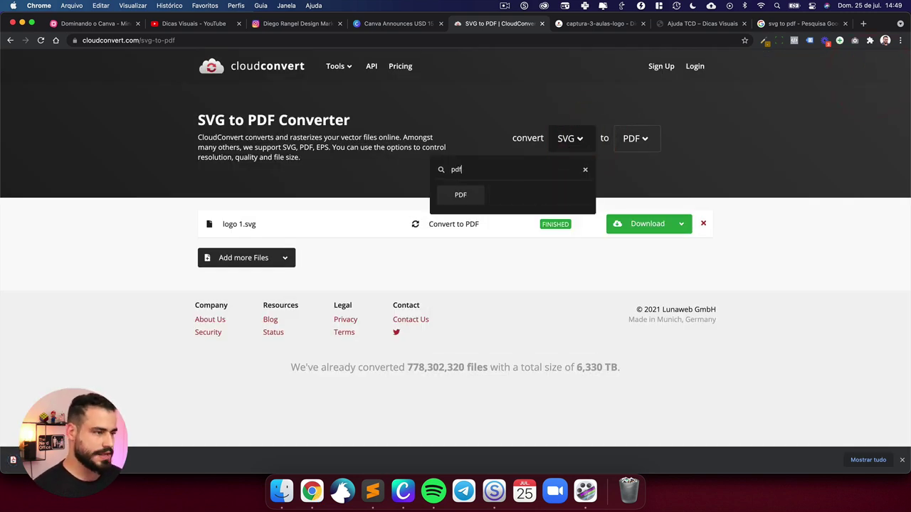
click(474, 192)
click(632, 148)
text(svg)
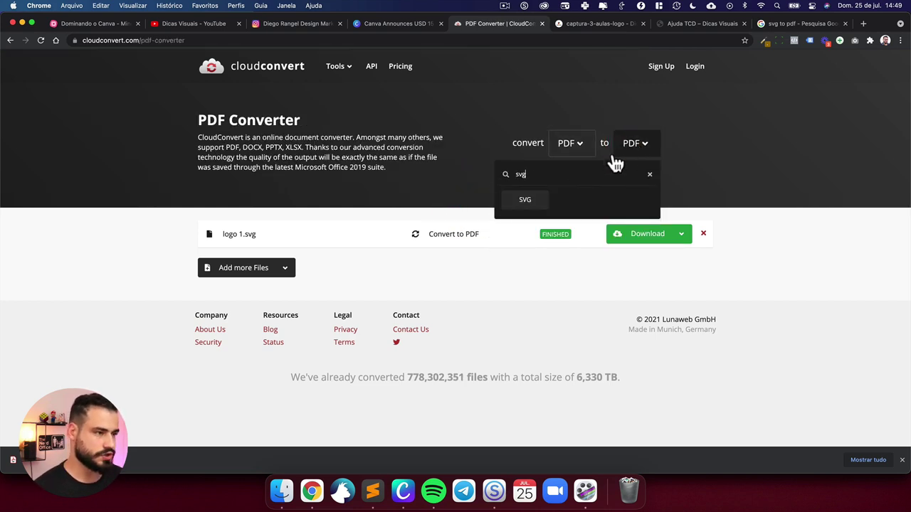
click(543, 199)
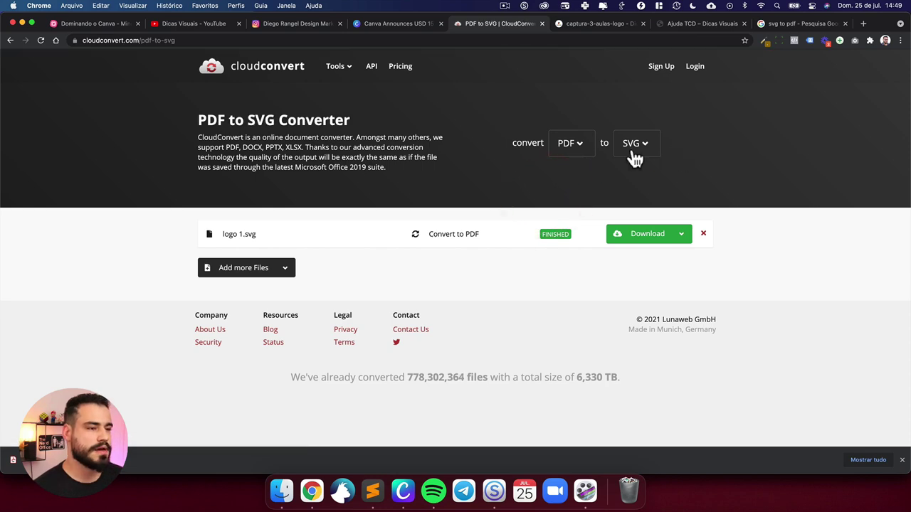
Step: Add "logo 2.pdf" from the Mesa folder and convert it to SVG
click(242, 269)
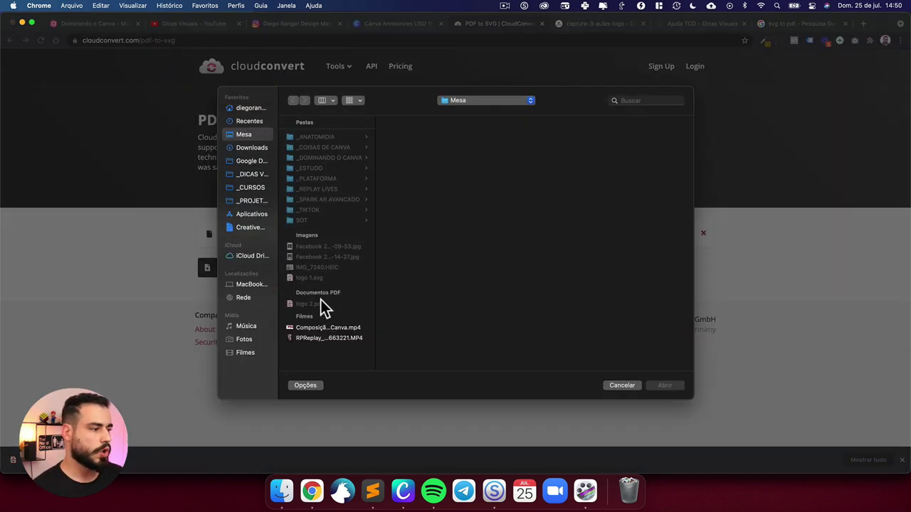
click(320, 304)
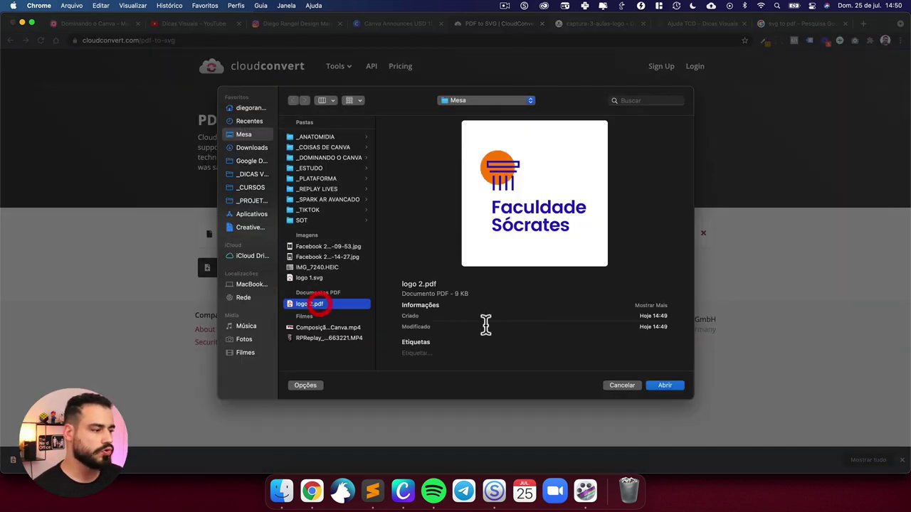
click(666, 388)
click(670, 307)
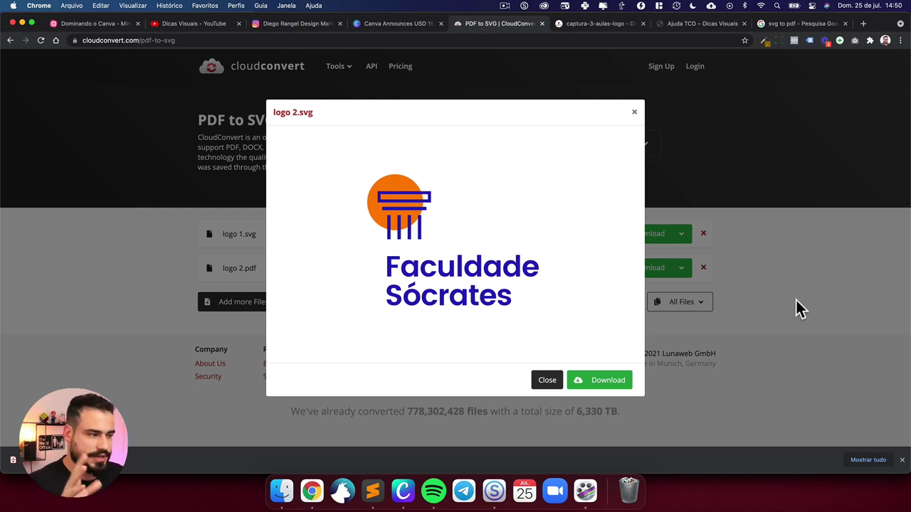
Step: Download the converted SVG to the Mesa folder as "logo final"
click(608, 380)
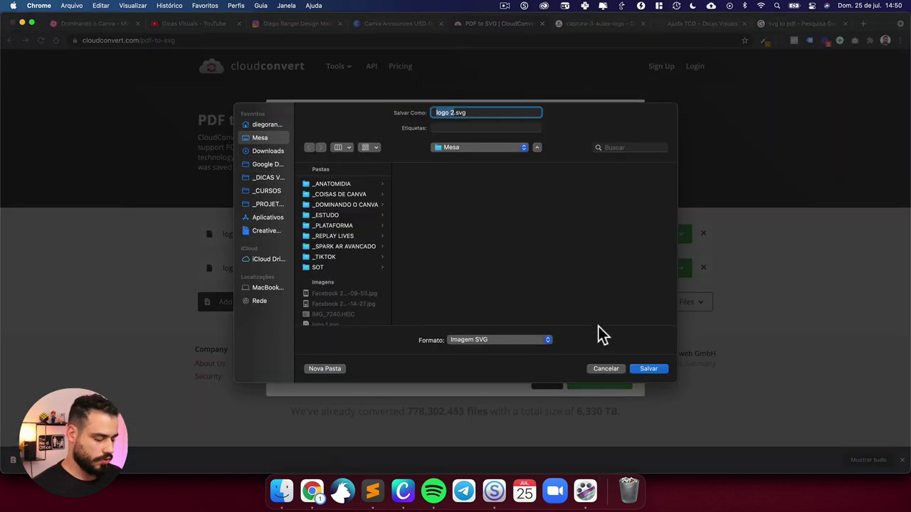
text(logo final)
key(Return)
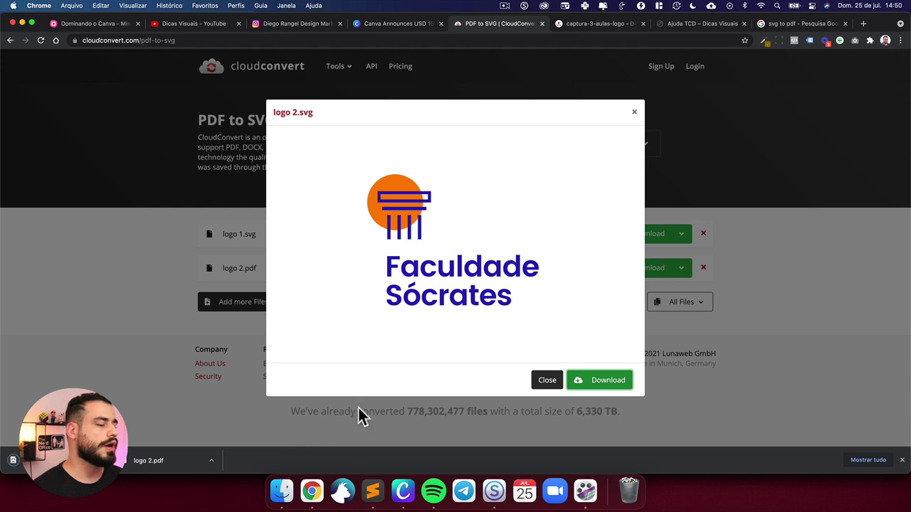
Step: Switch to Canva, add a blank page after page 3, and upload "logo final.svg"
click(403, 490)
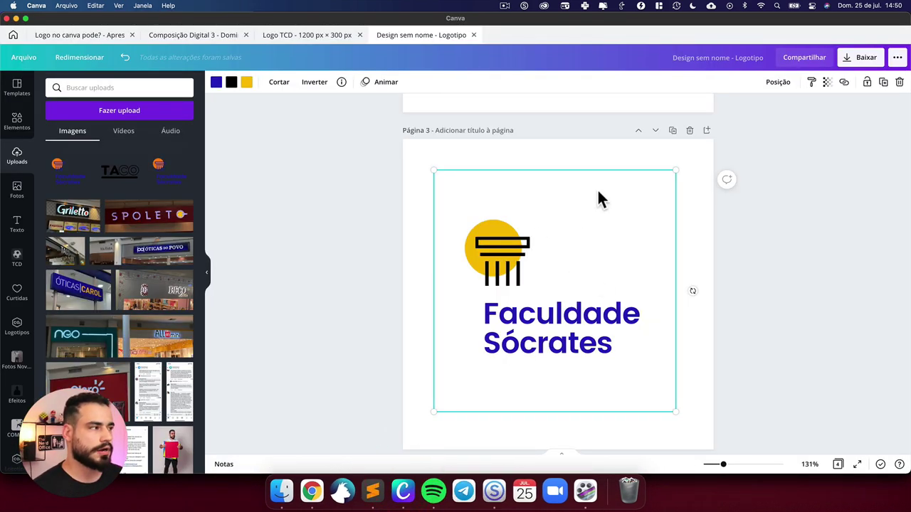
click(708, 132)
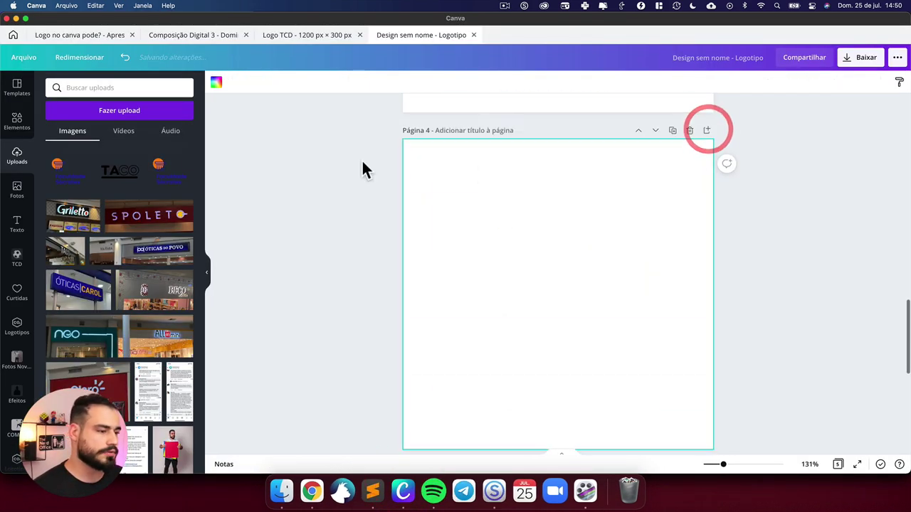
click(134, 116)
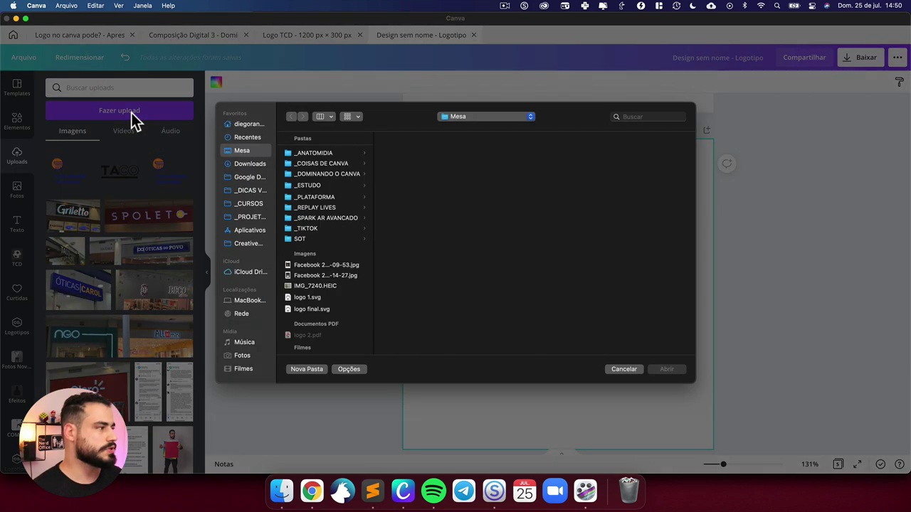
click(314, 310)
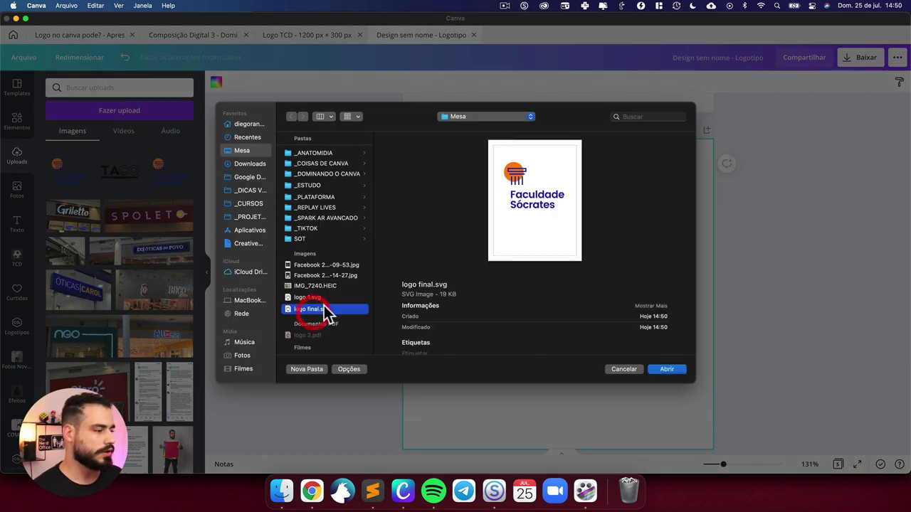
click(666, 369)
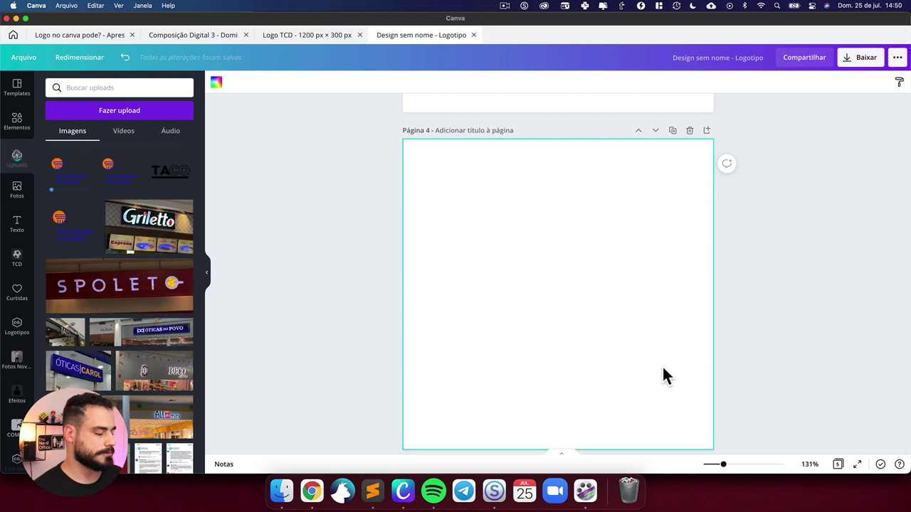
Step: Place the newly uploaded logo on page 4 and enlarge it to nearly fill the page
click(71, 180)
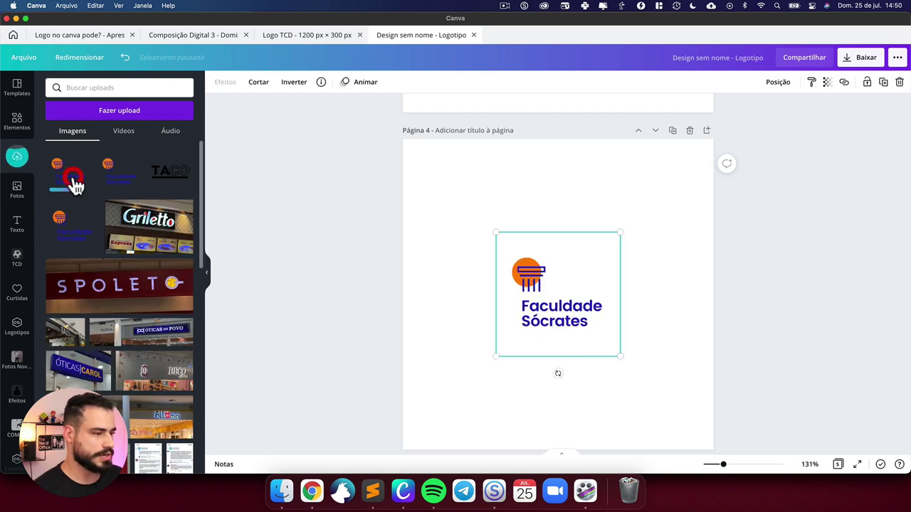
drag(494, 232, 400, 163)
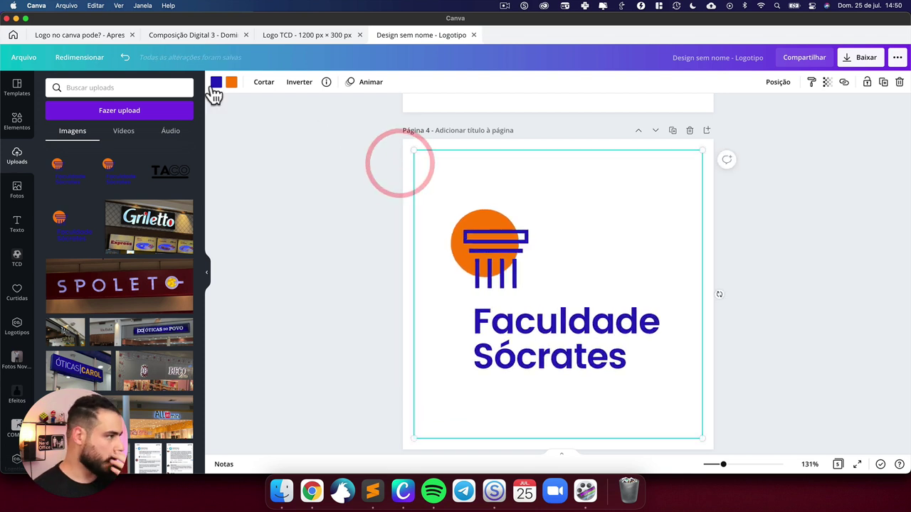
Step: Recolor the logo's blue parts black and its orange circle yellow
click(215, 81)
click(156, 216)
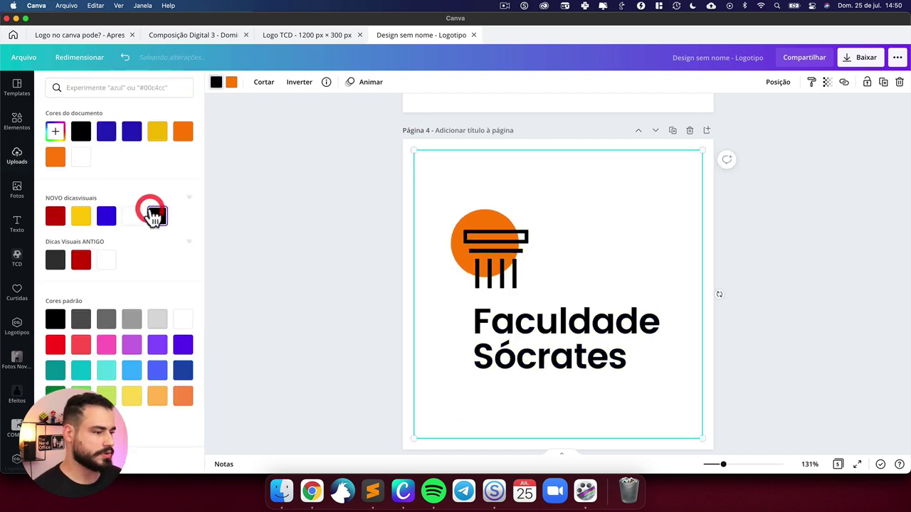
click(231, 82)
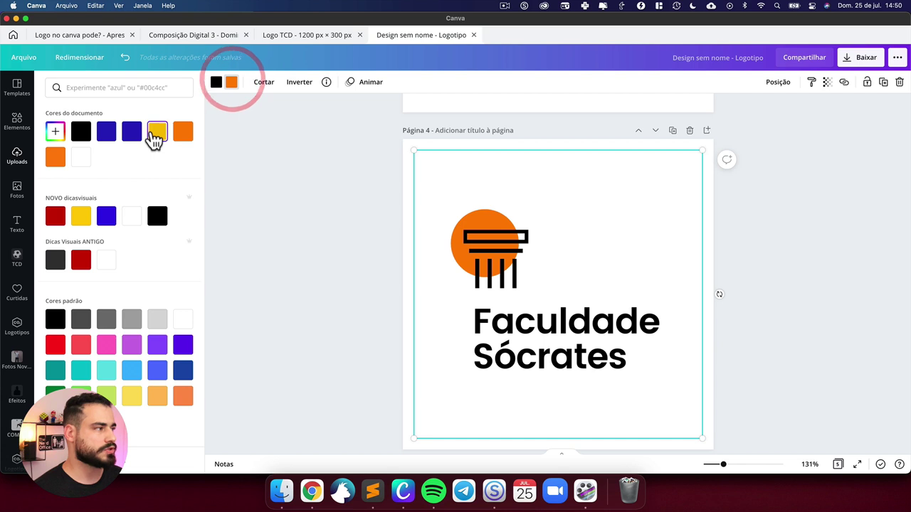
click(158, 131)
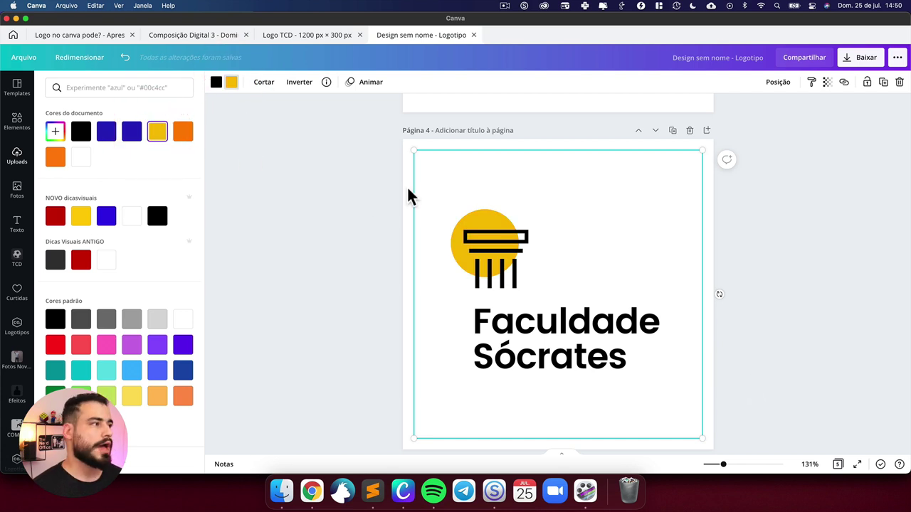
Step: Crop the logo to just its column-and-circle icon and shrink it into the lower-right corner of page 4
click(264, 82)
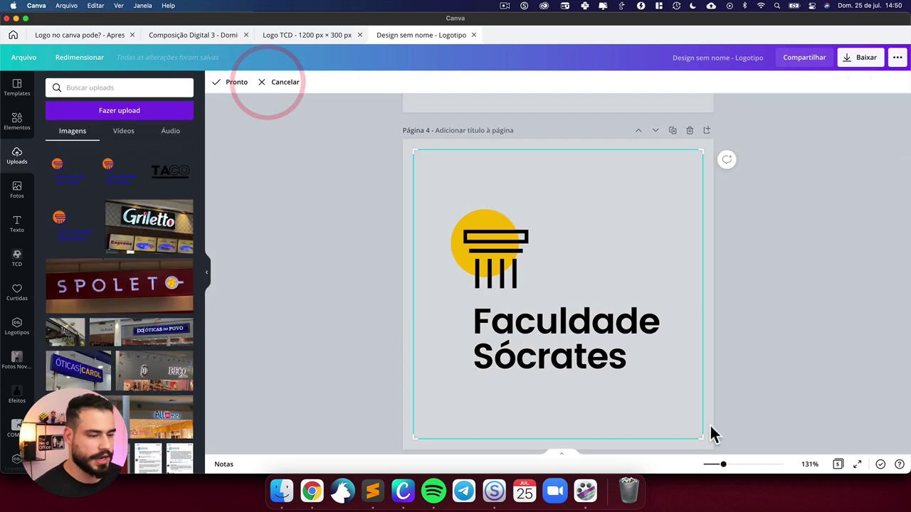
drag(693, 432, 533, 290)
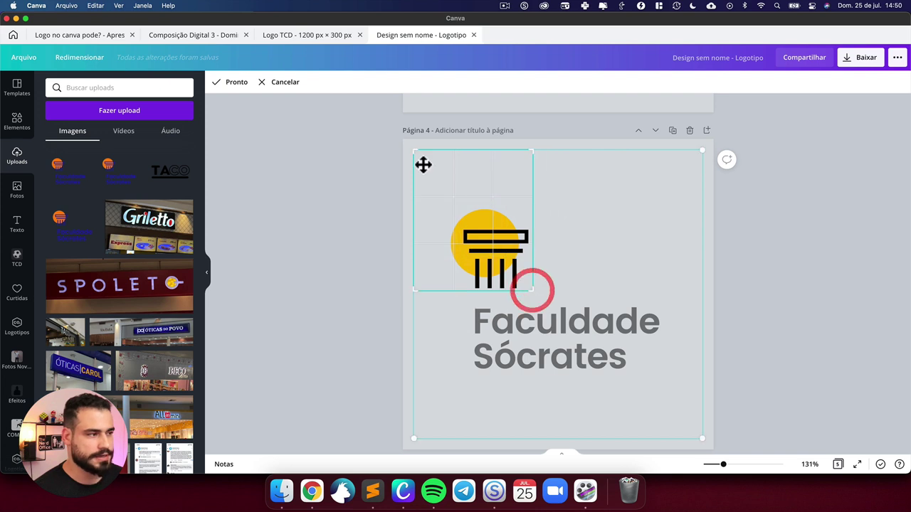
drag(413, 151, 449, 208)
click(227, 81)
drag(533, 290, 511, 269)
drag(471, 230, 661, 396)
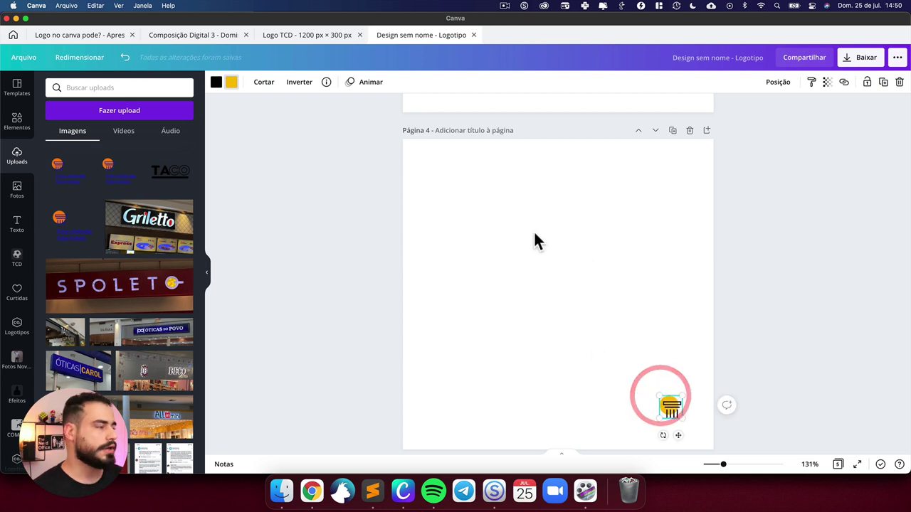
Step: Set the background color of page 4 to black
click(582, 251)
click(217, 83)
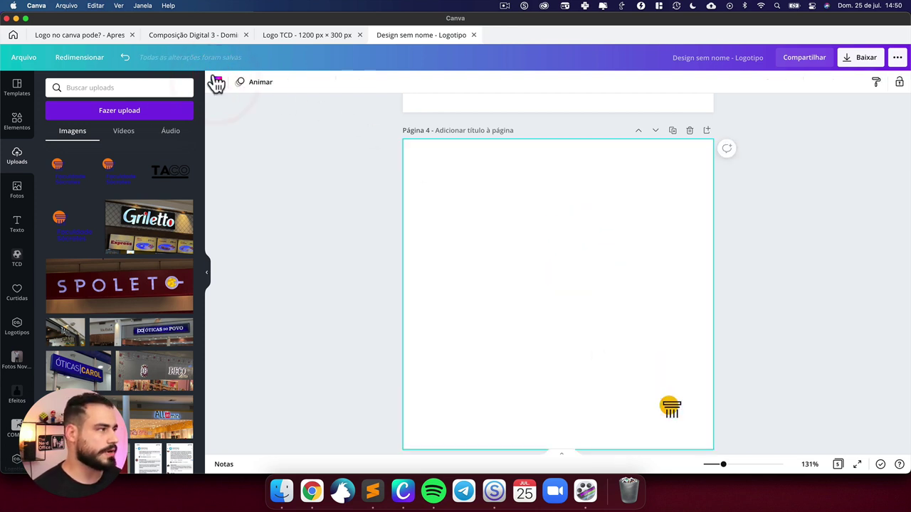
click(217, 83)
click(158, 189)
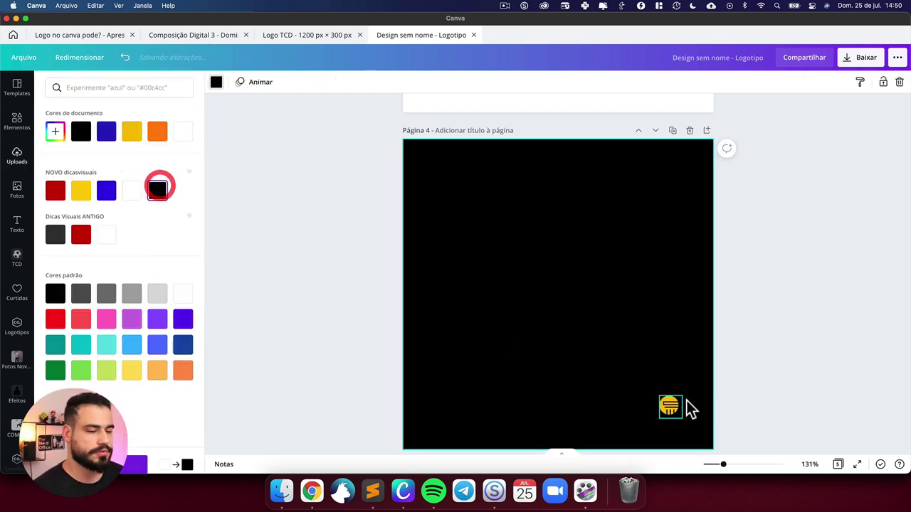
Step: Recolor the small icon with white column lines and an orange circle, leaving it deselected
click(670, 407)
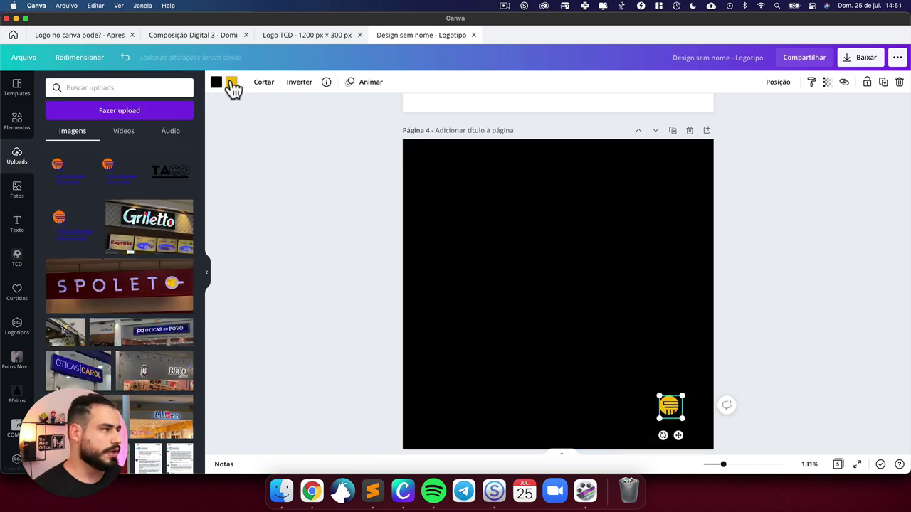
click(232, 84)
click(131, 191)
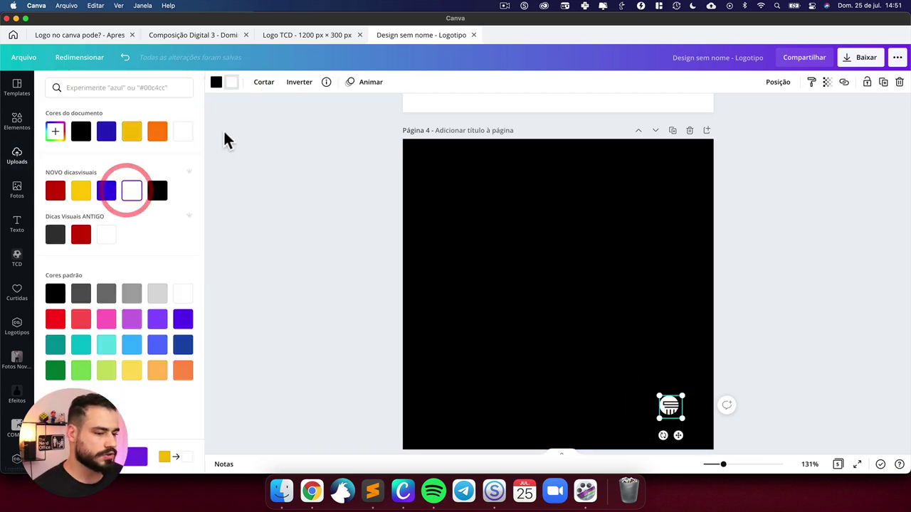
click(218, 84)
click(107, 235)
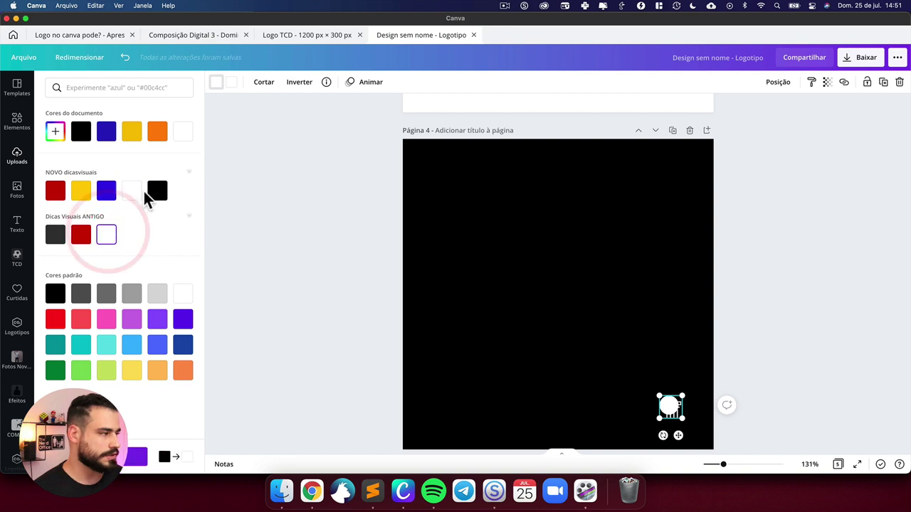
click(232, 84)
click(157, 131)
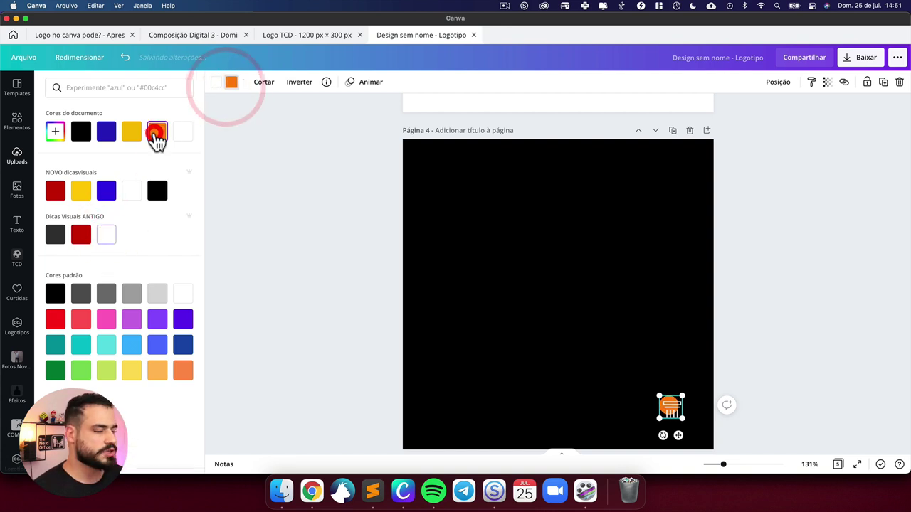
click(300, 248)
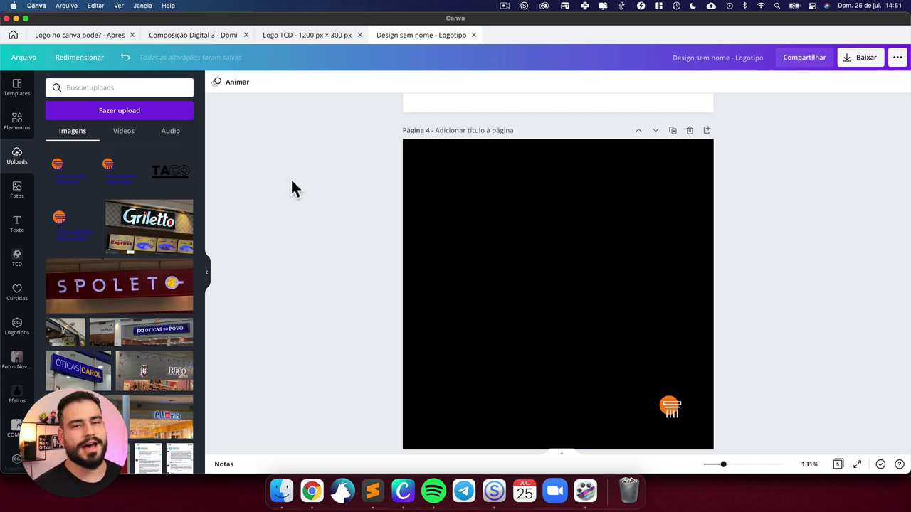
Step: Select the separate logo elements on page 2, and try shifting the "Faculdade Sócrates" text slightly before undoing the move
scroll(377, 207, up, 6)
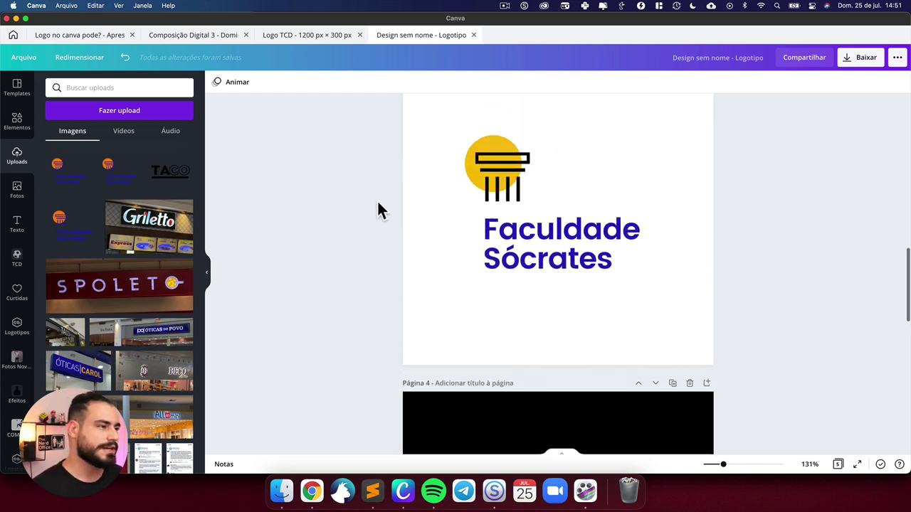
scroll(378, 207, up, 5)
drag(423, 131, 668, 368)
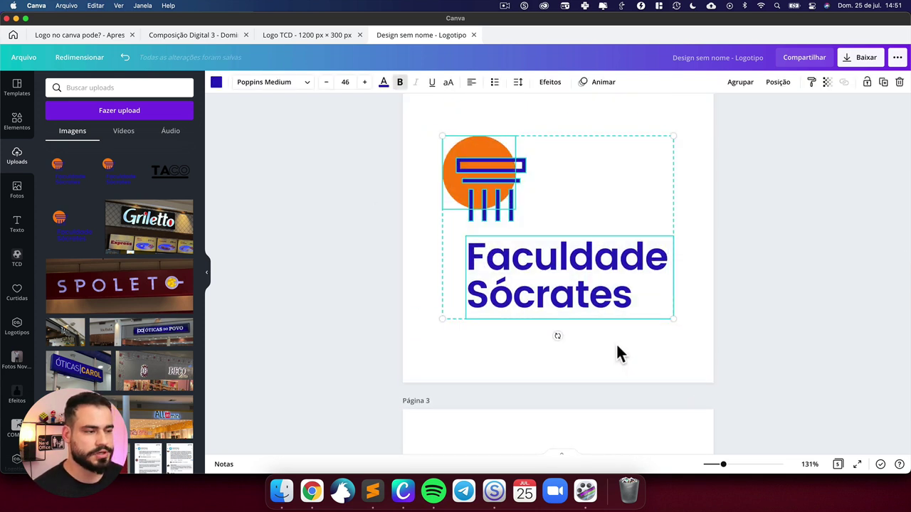
click(613, 346)
click(579, 295)
drag(579, 295, 575, 279)
key(super+z)
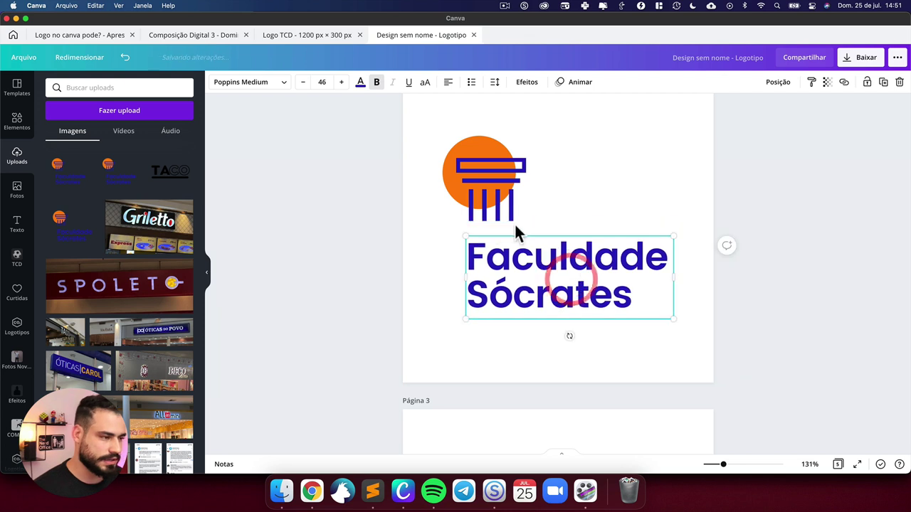
Step: Try moving the small column-and-circle icon to the upper-left corner of black page 4, and undo the move
scroll(513, 264, down, 10)
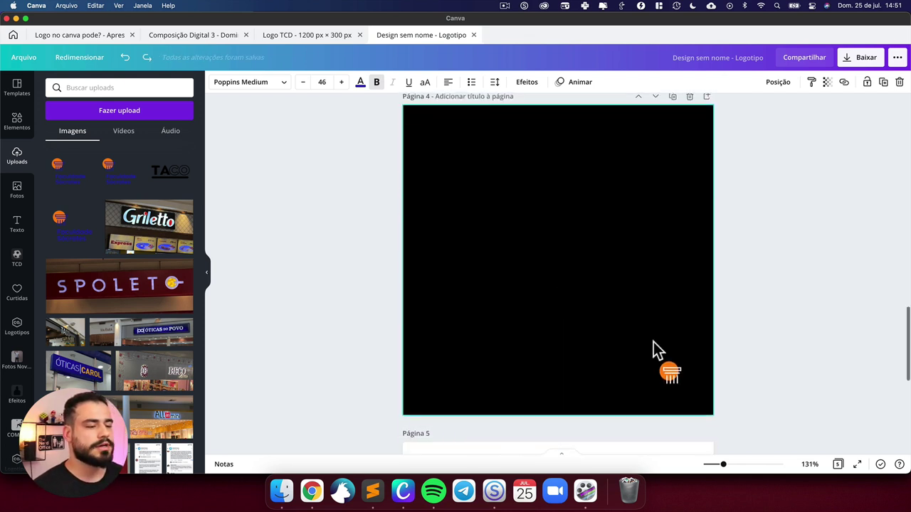
click(669, 372)
drag(656, 358, 451, 161)
key(super+z)
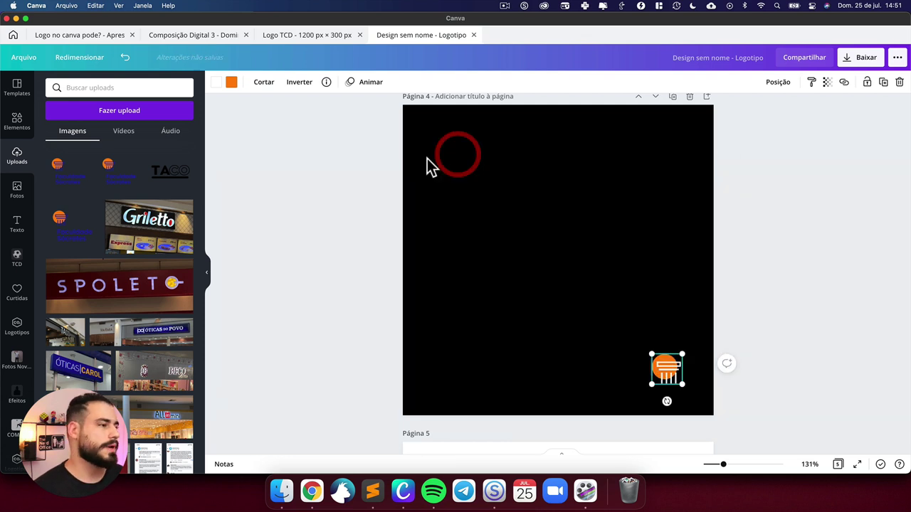
Step: Switch to the "Logo no canva pode?" presentation and view the "Meu convite para você!" slide on page 27
click(114, 35)
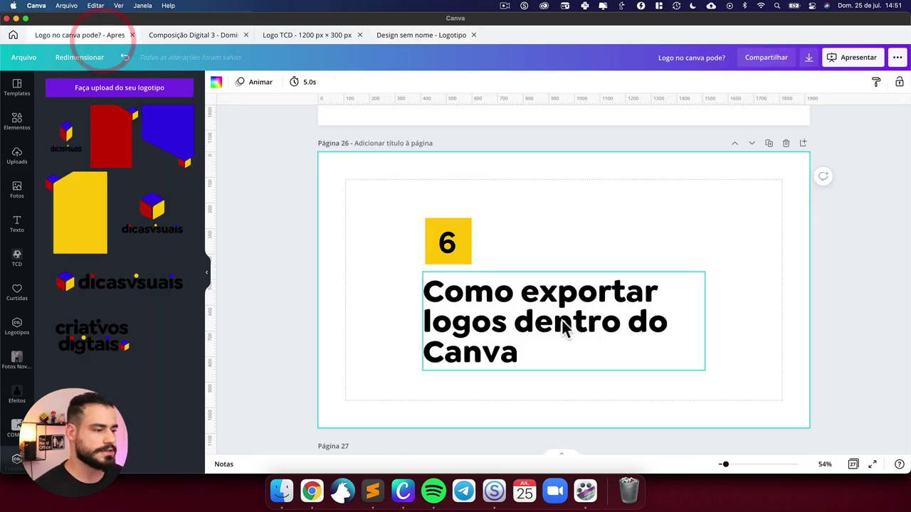
scroll(563, 320, down, 1)
scroll(567, 318, down, 1)
scroll(567, 318, up, 3)
scroll(567, 318, down, 5)
scroll(567, 320, down, 3)
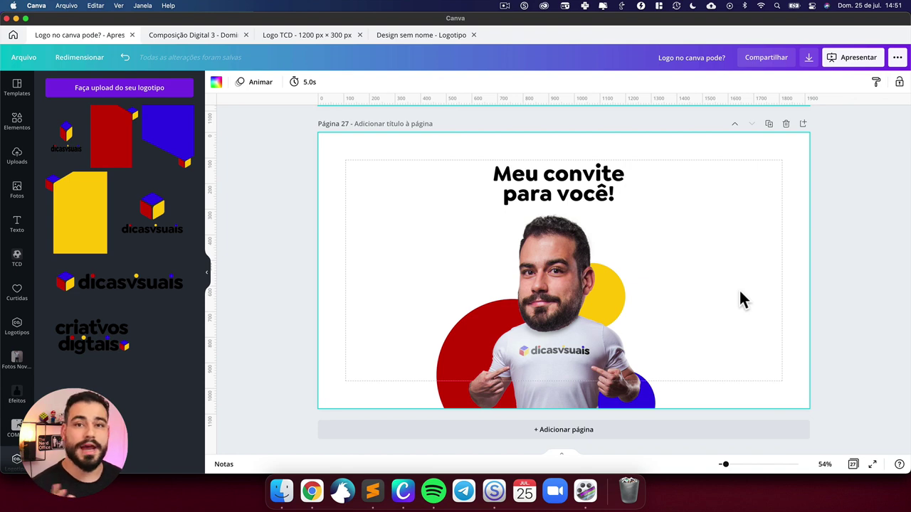
Step: Switch to Chrome, show the captura-3-aulas-logo course page, and highlight parts of its headline while reading it
key(super+Tab)
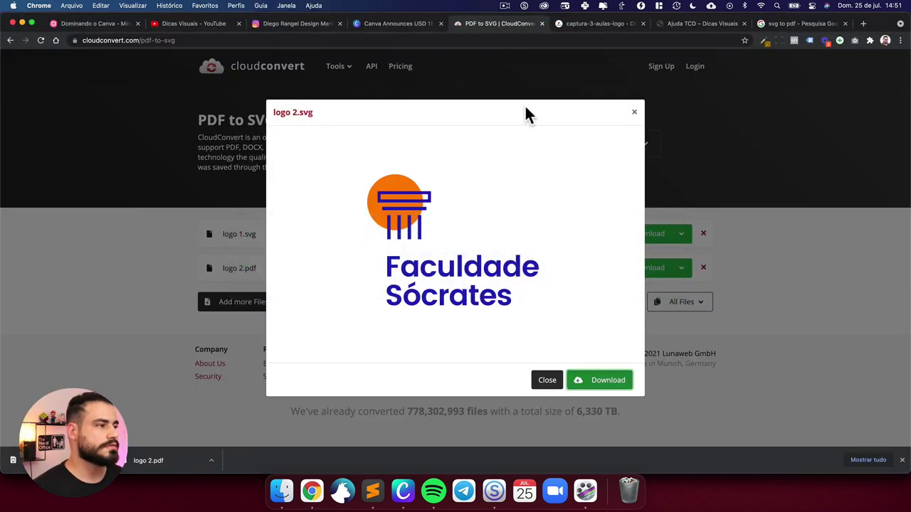
click(594, 28)
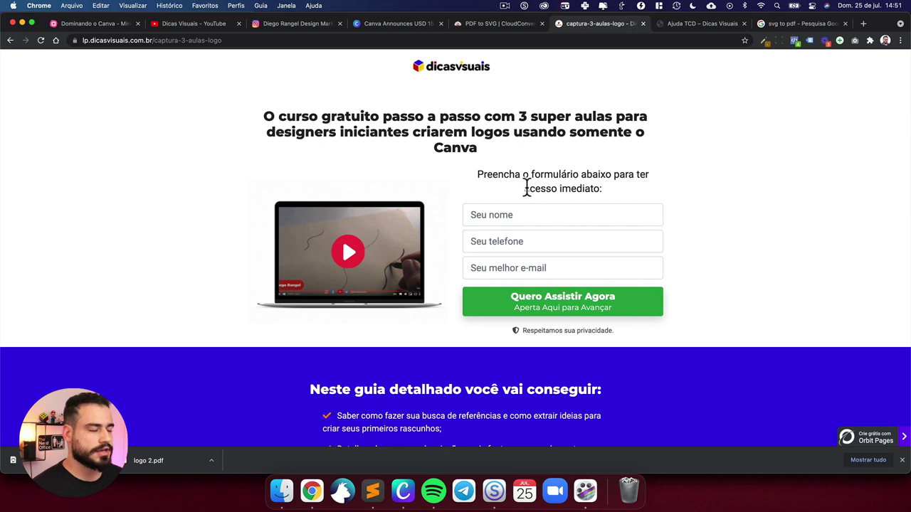
drag(294, 117, 652, 114)
click(579, 114)
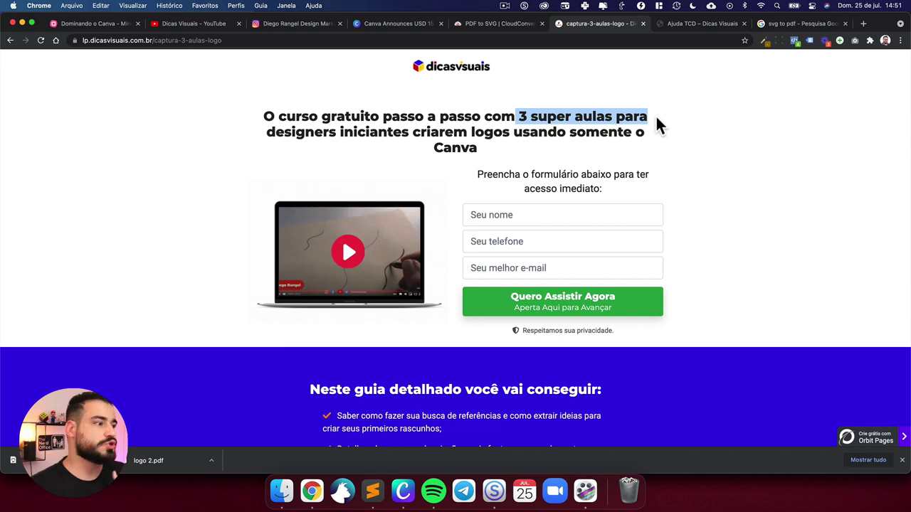
click(656, 118)
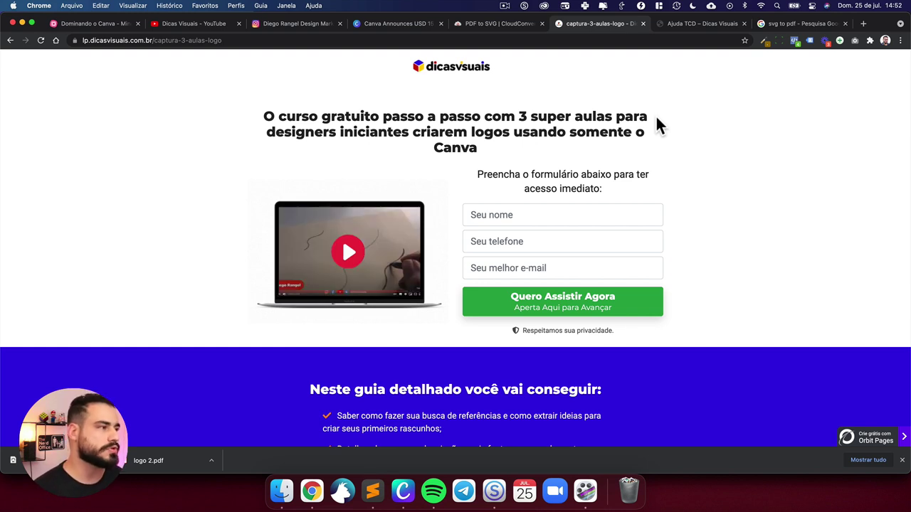
drag(285, 139, 527, 149)
click(526, 148)
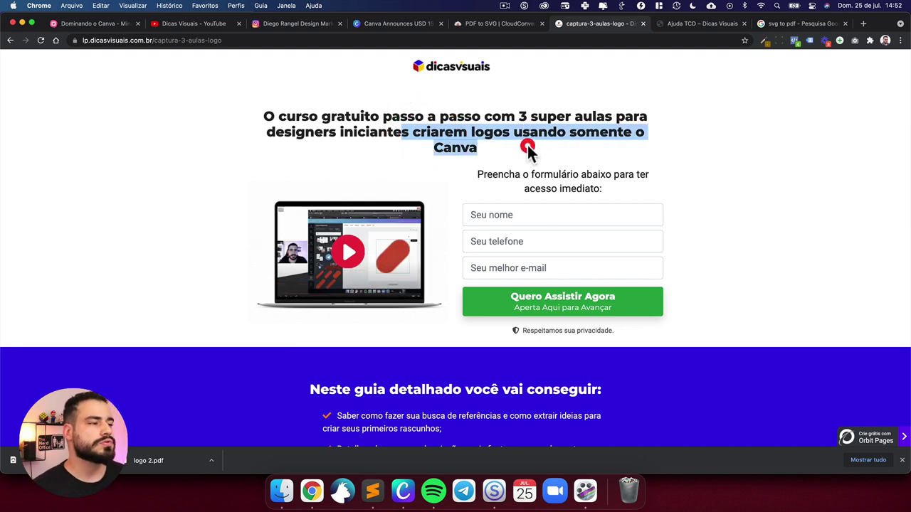